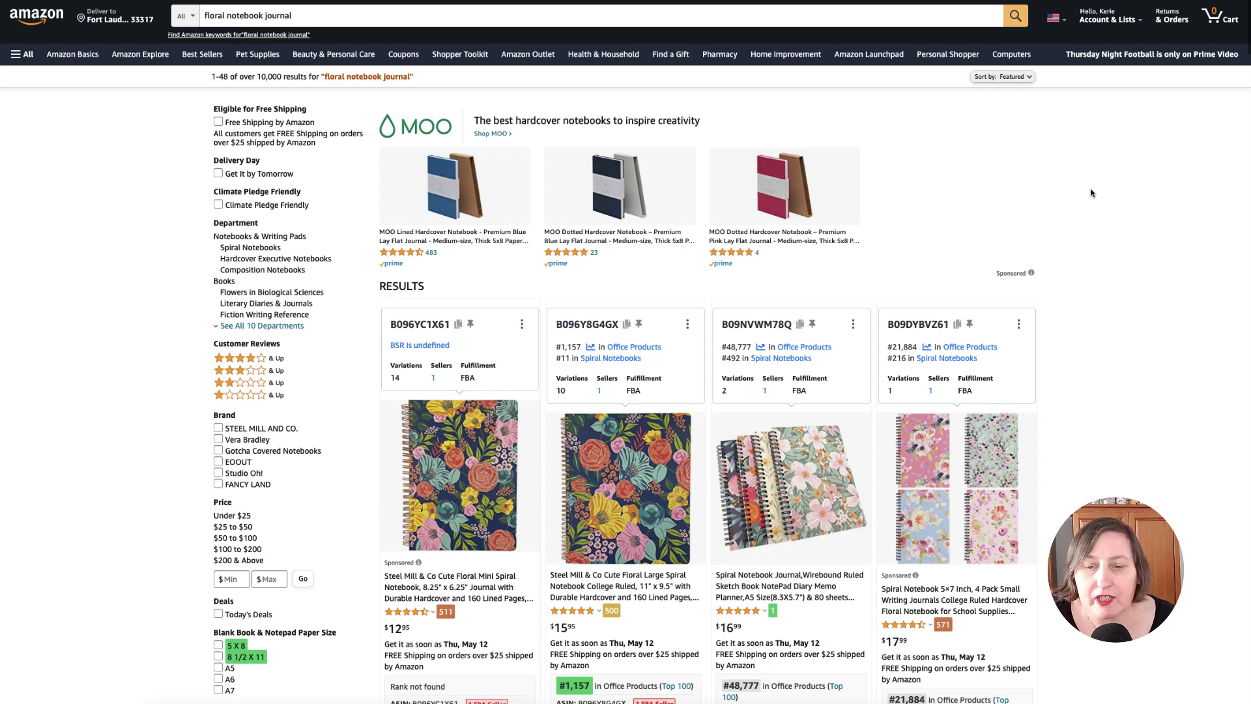
# Step: Browse the Amazon floral notebook results and the Etsy digital planner cover listings
pyautogui.scroll(-2, 1072, 355)
pyautogui.scroll(-4, 1072, 355)
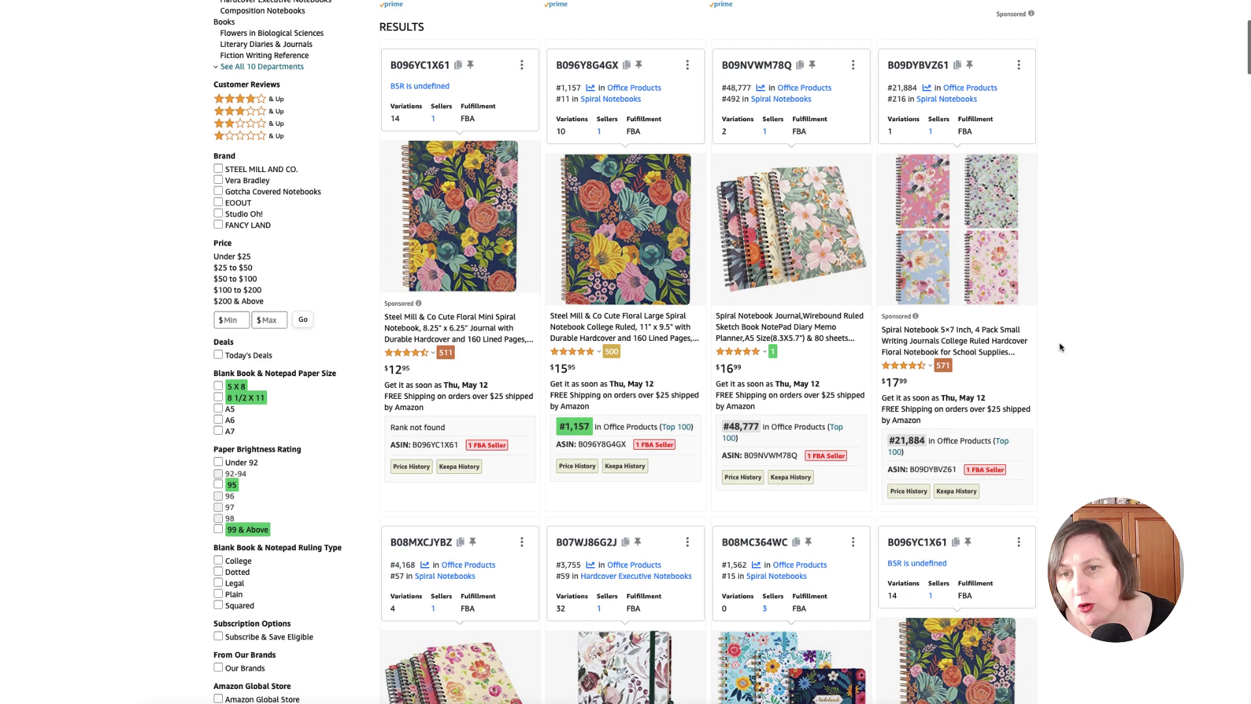
pyautogui.moveTo(957, 240)
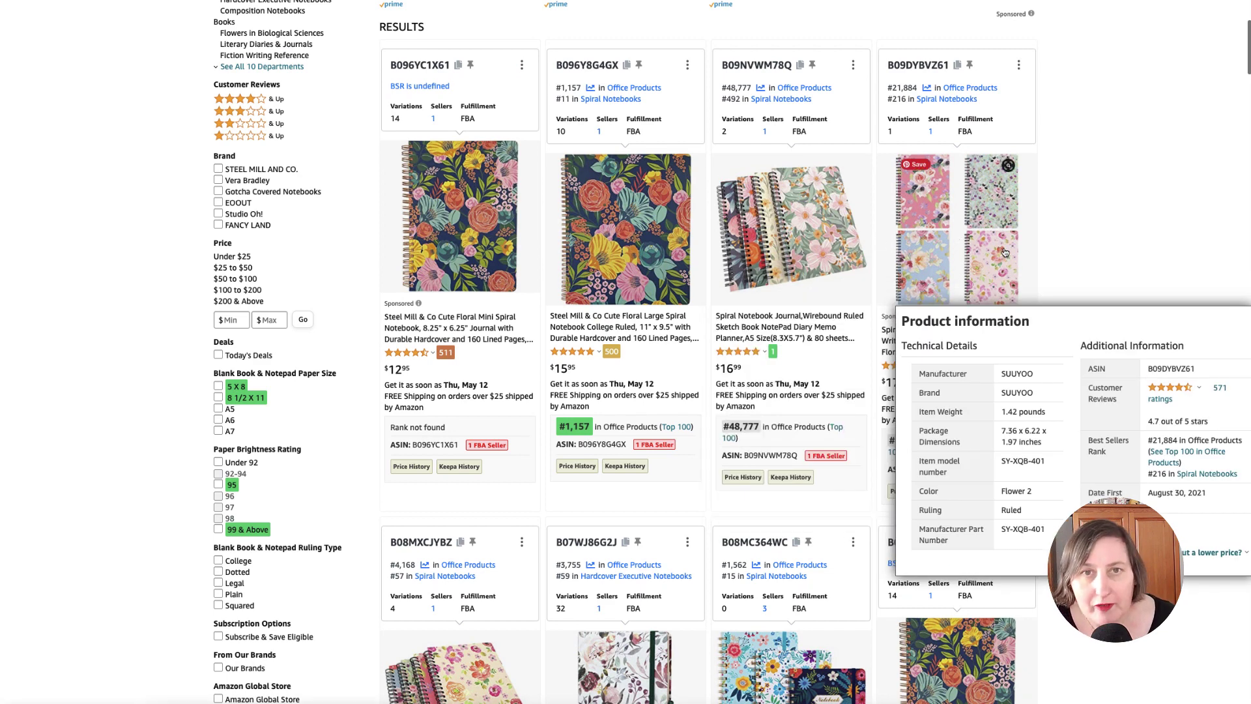
pyautogui.scroll(-2, 1034, 243)
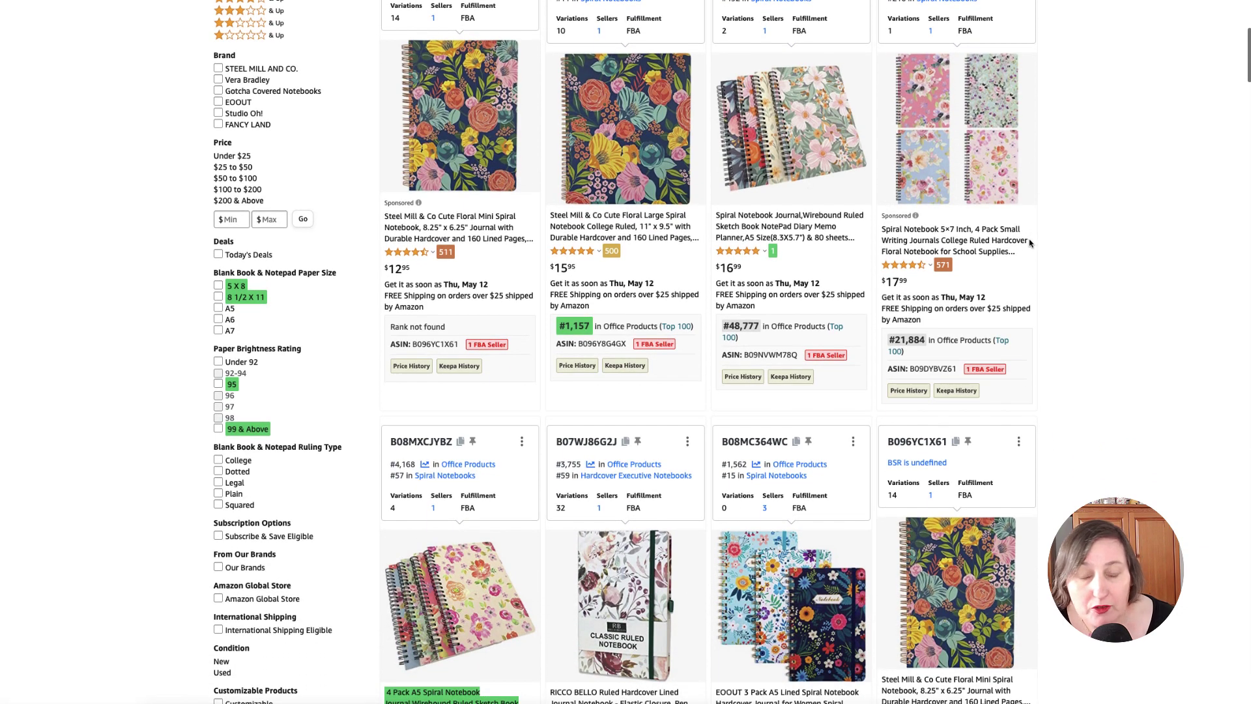
pyautogui.scroll(-5, 1032, 244)
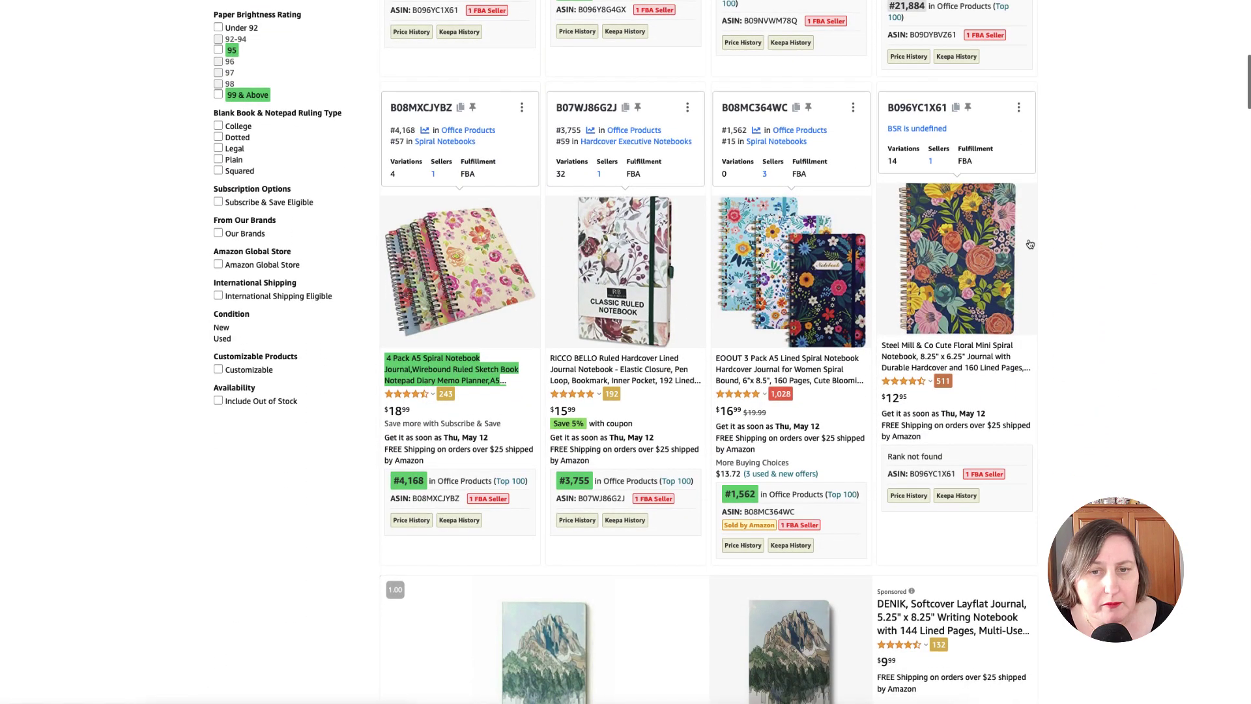
pyautogui.scroll(-7, 1023, 246)
pyautogui.scroll(-4, 1024, 248)
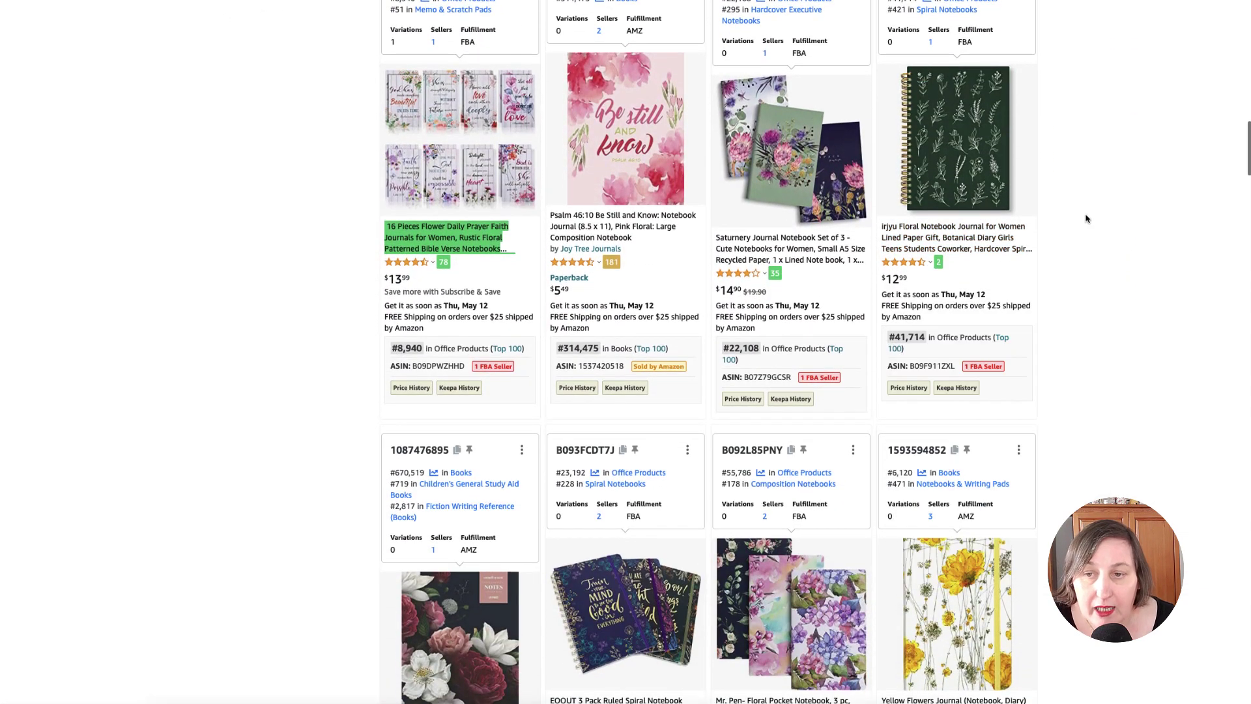
pyautogui.scroll(-2, 989, 381)
pyautogui.scroll(-1, 989, 381)
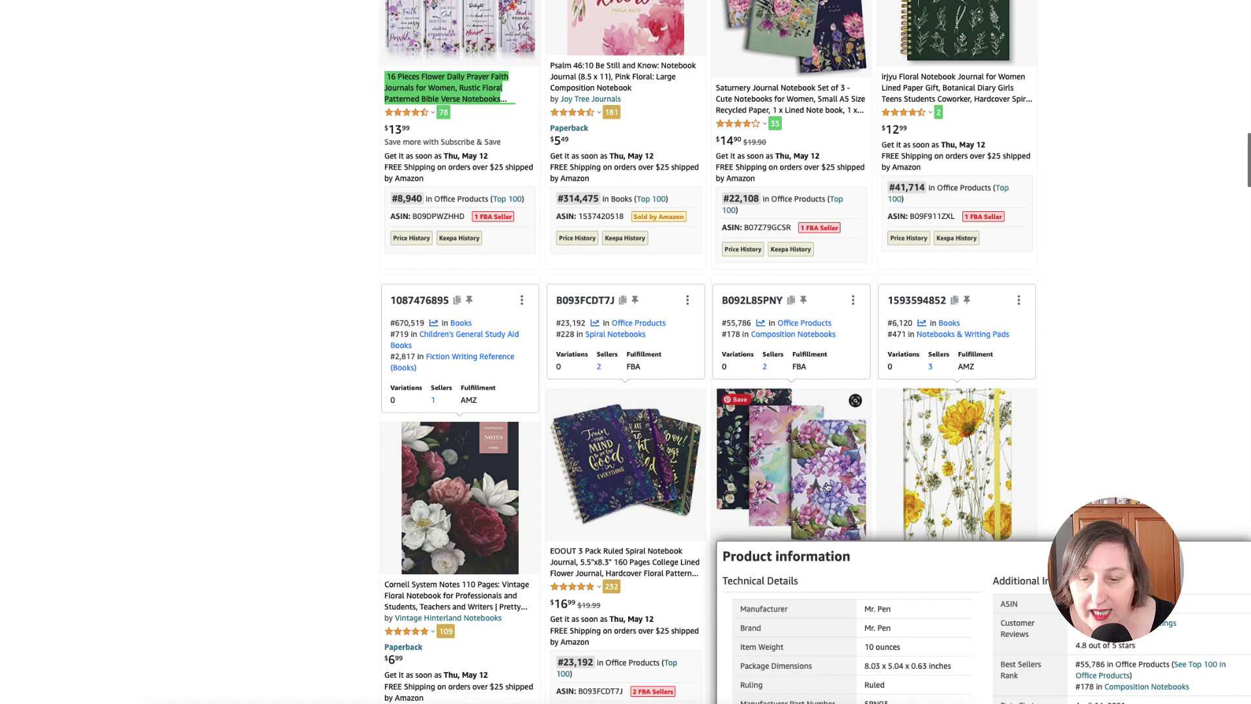
pyautogui.scroll(-2, 1067, 389)
pyautogui.moveTo(968, 311)
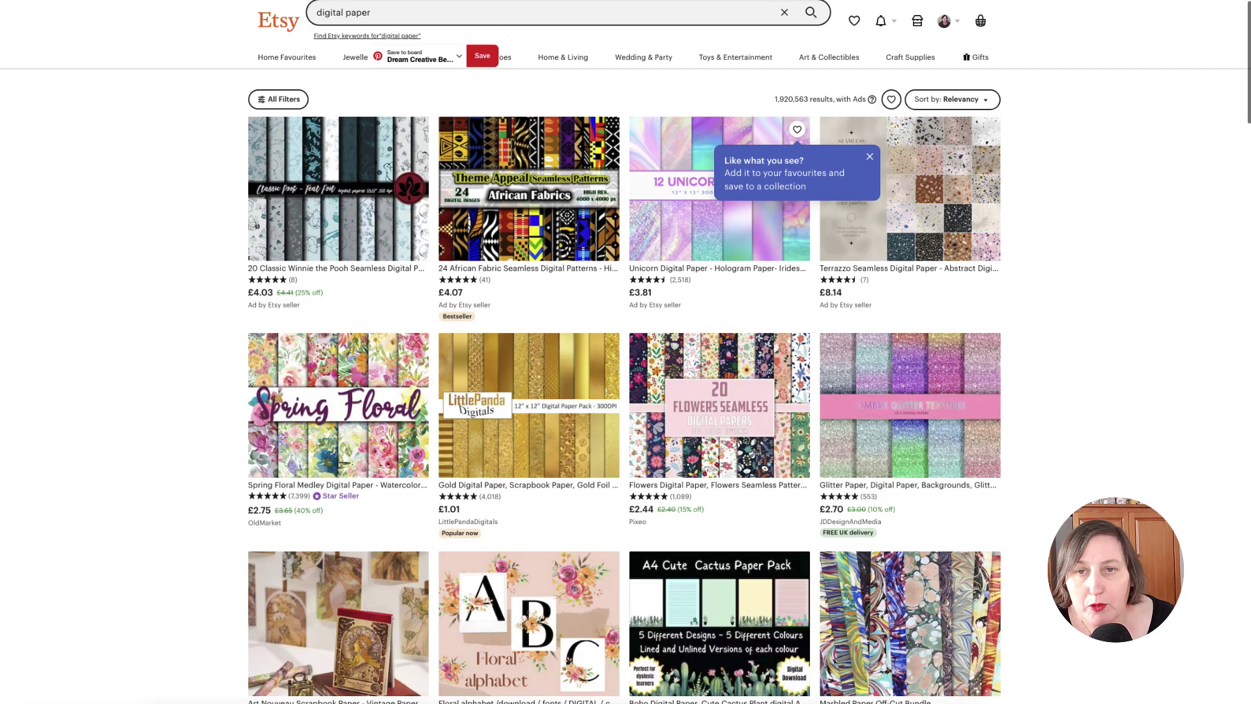
pyautogui.scroll(-2, 1125, 394)
pyautogui.scroll(2, 1102, 394)
pyautogui.scroll(1, 1102, 394)
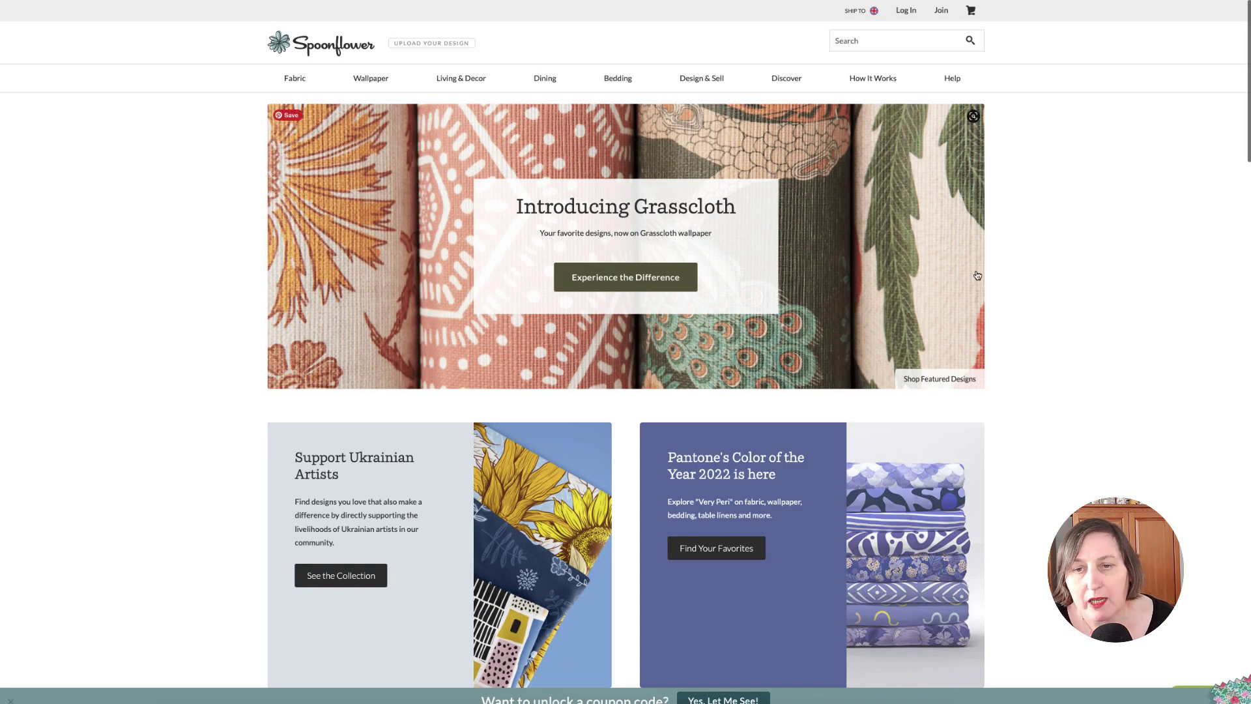
# Step: Scroll Spoonflower's Make Money seller page down to its artist community and testimonials
pyautogui.scroll(-1, 971, 303)
pyautogui.scroll(-7, 971, 303)
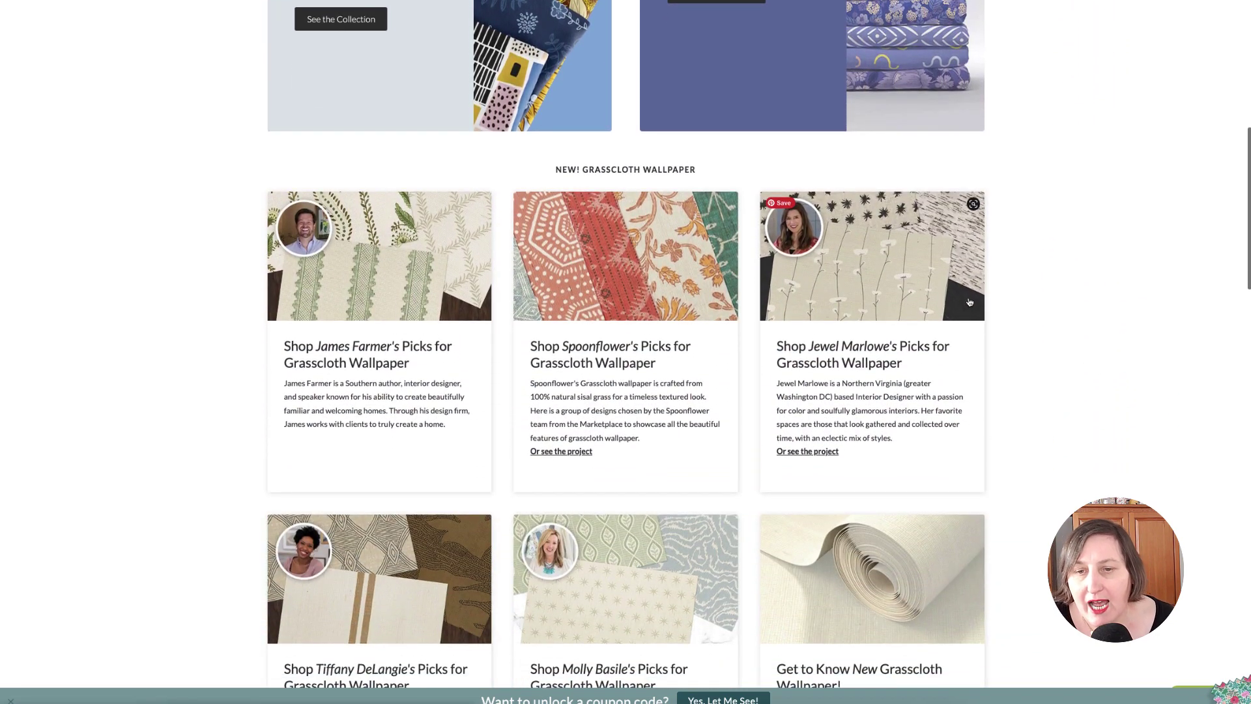
pyautogui.scroll(-1, 969, 302)
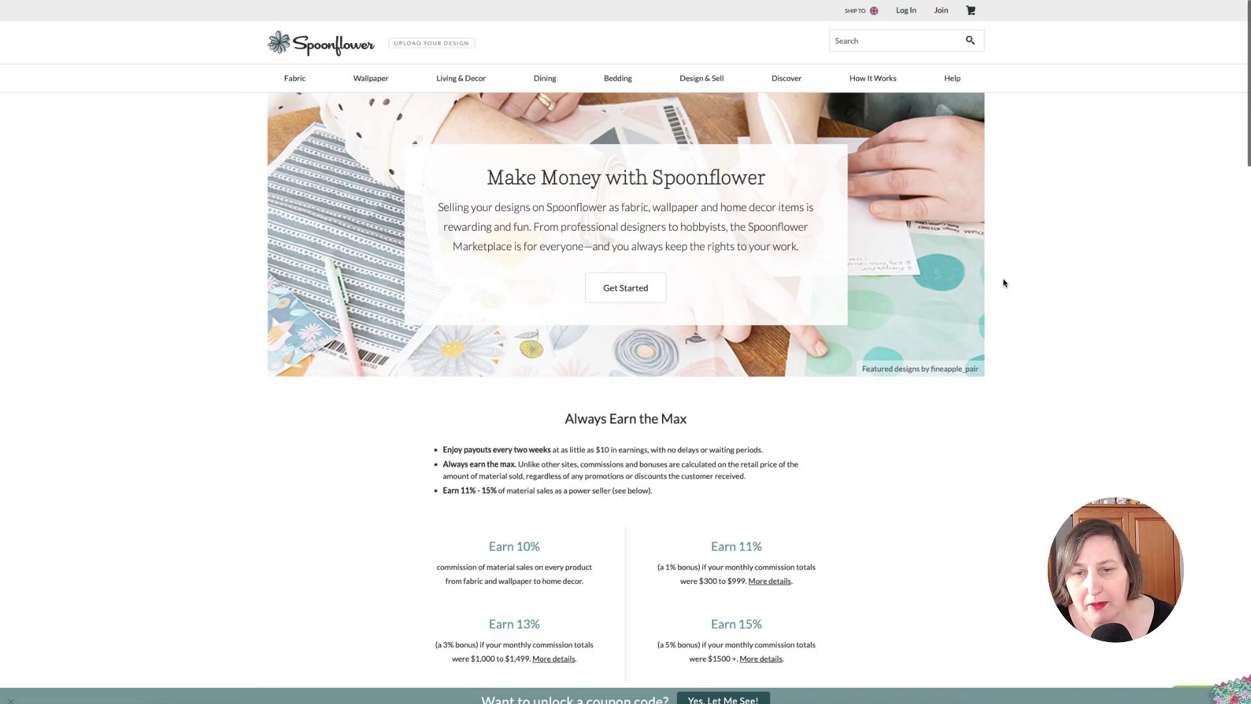
pyautogui.scroll(-1, 966, 314)
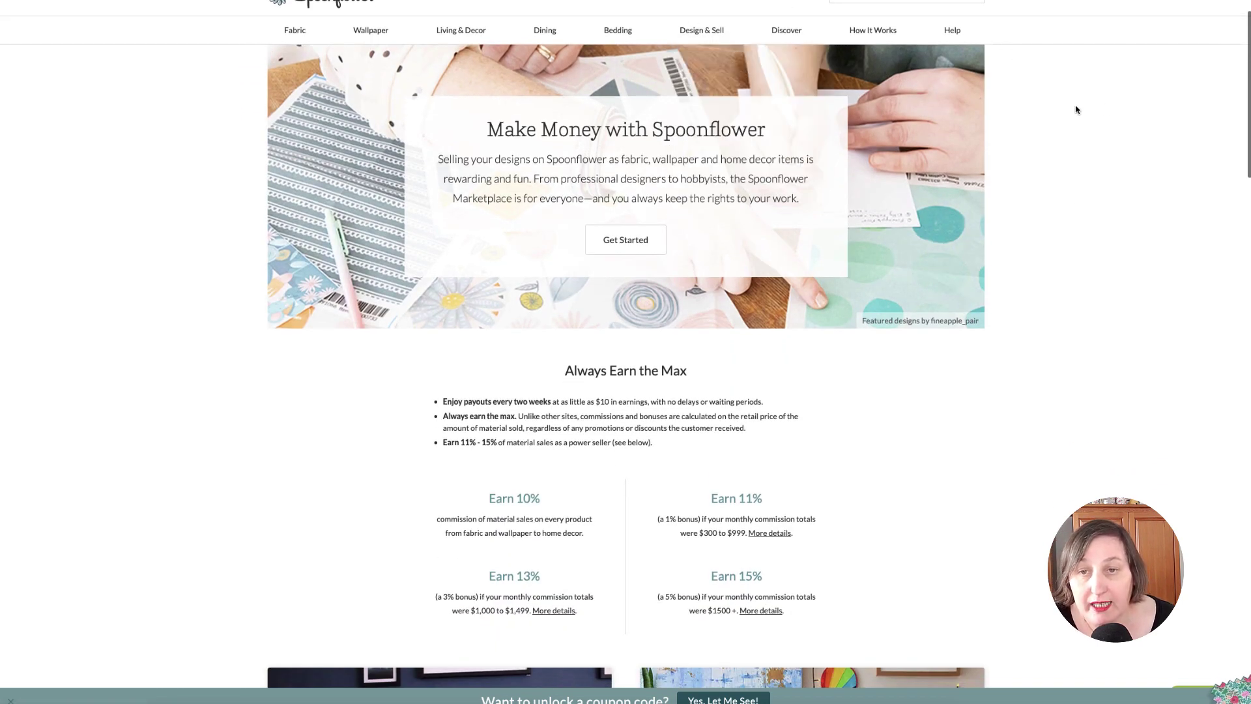
pyautogui.scroll(-9, 1148, 206)
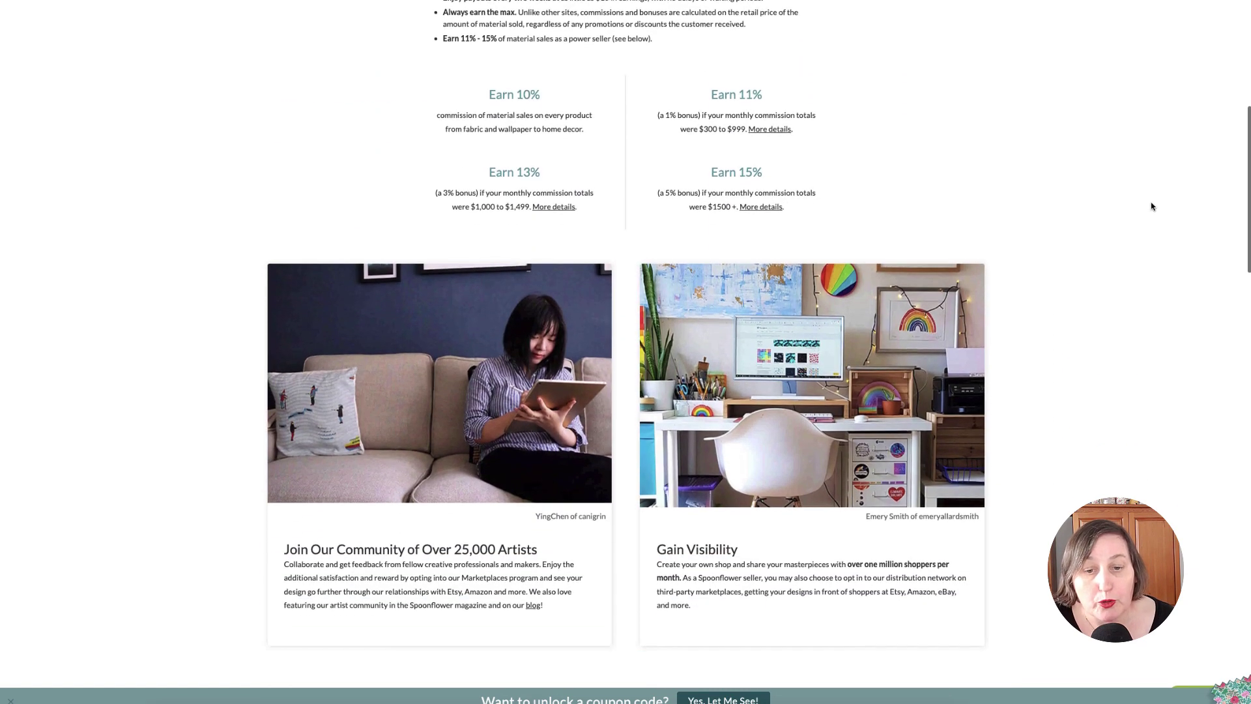
pyautogui.scroll(-2, 1149, 208)
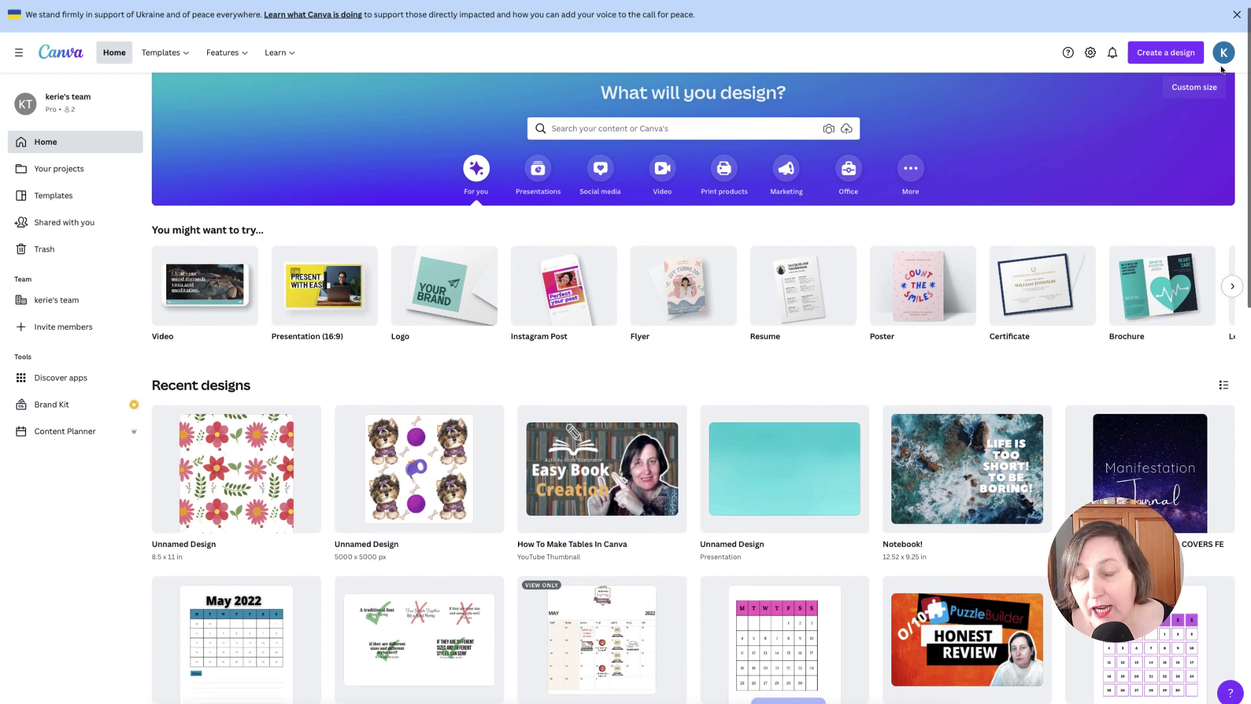
# Step: Start a new custom-size design and clear the mistyped width value
pyautogui.click(1166, 59)
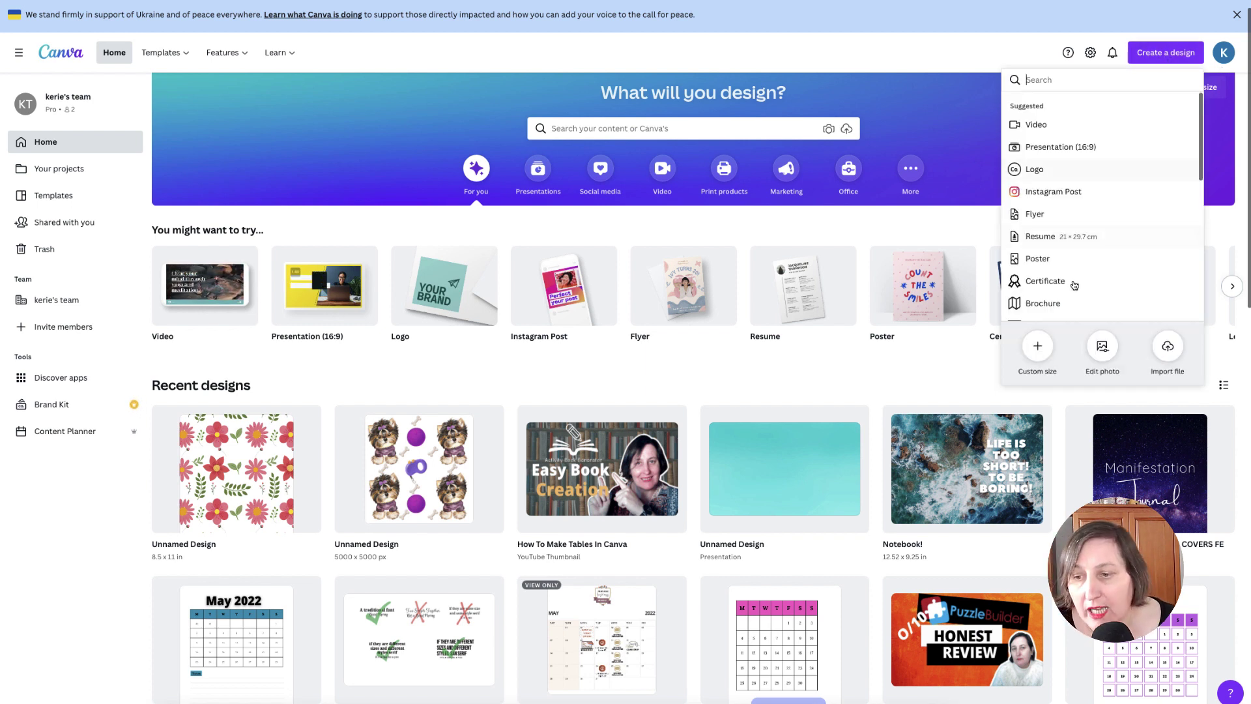
pyautogui.click(1038, 346)
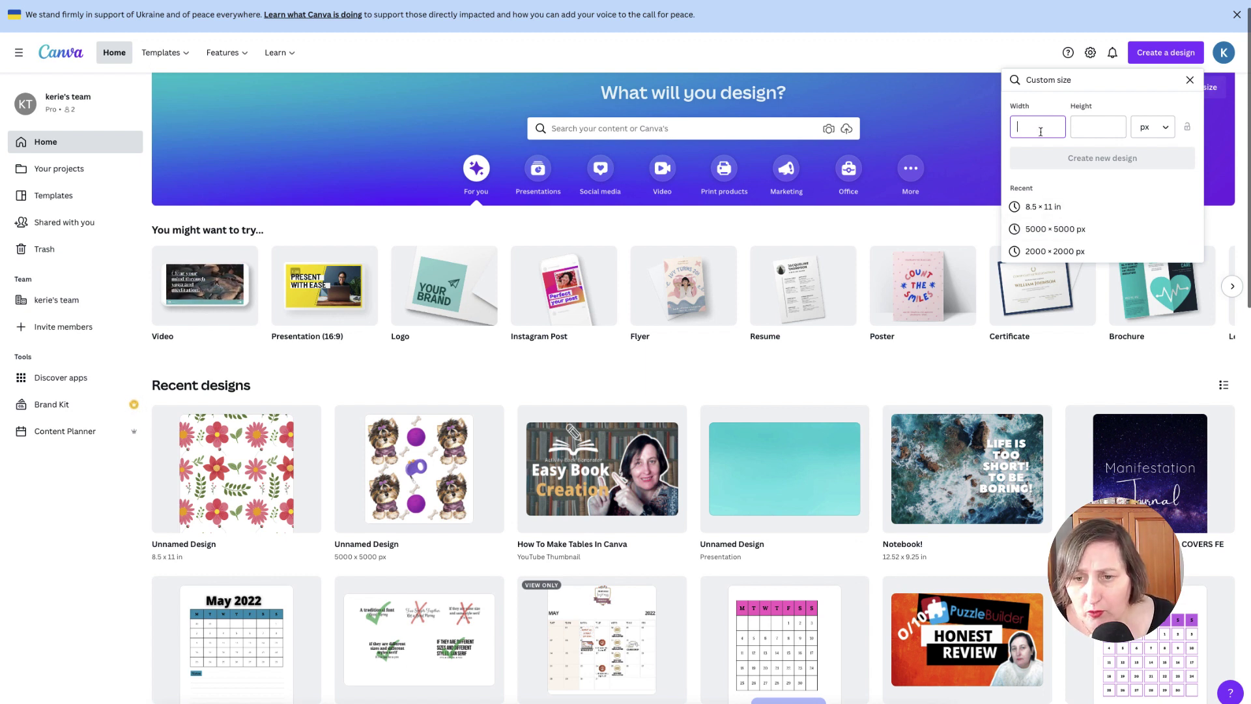
pyautogui.write('5')
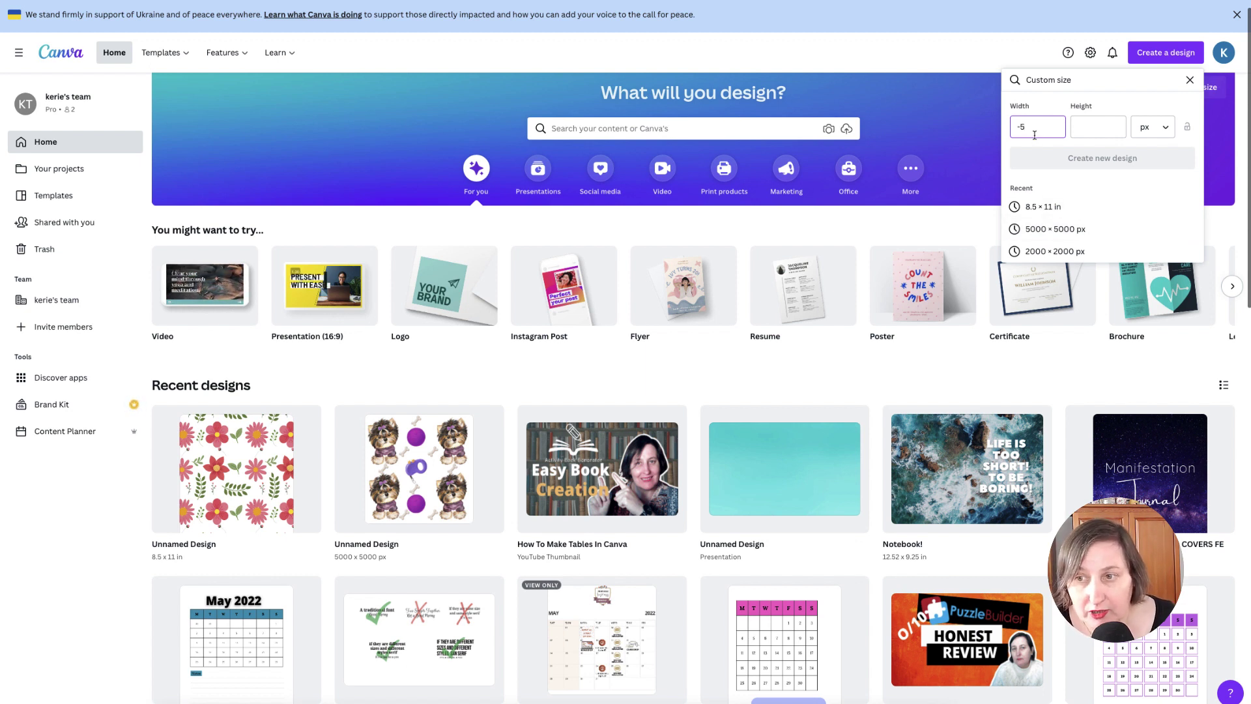
pyautogui.press('BackSpace')
pyautogui.press('BackSpace')
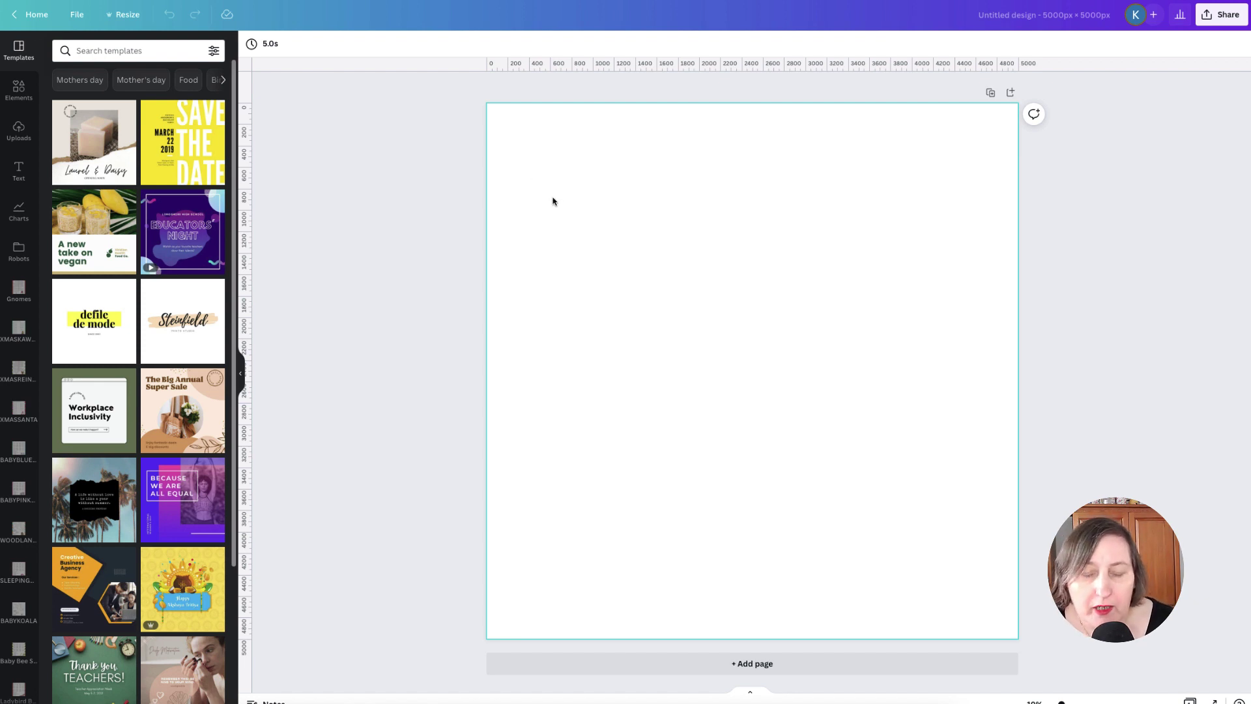
# Step: Show all Recently used flower and leaf elements in the Elements panel
pyautogui.click(18, 91)
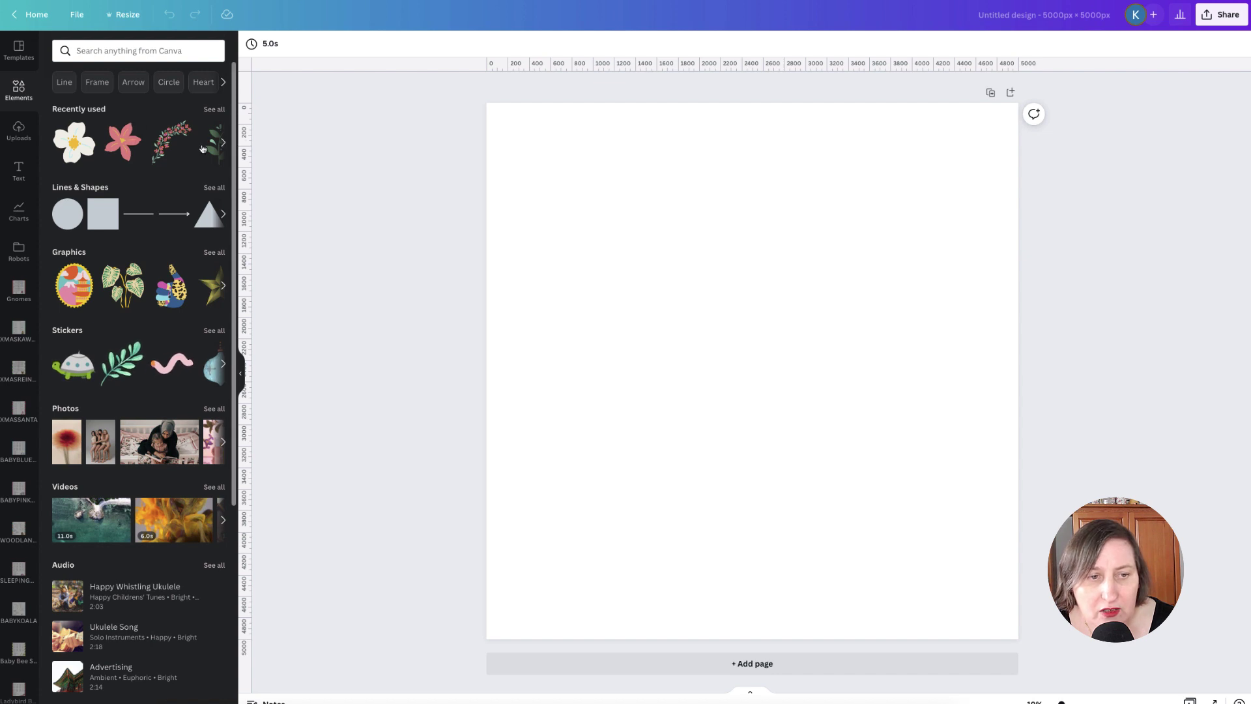
pyautogui.click(214, 110)
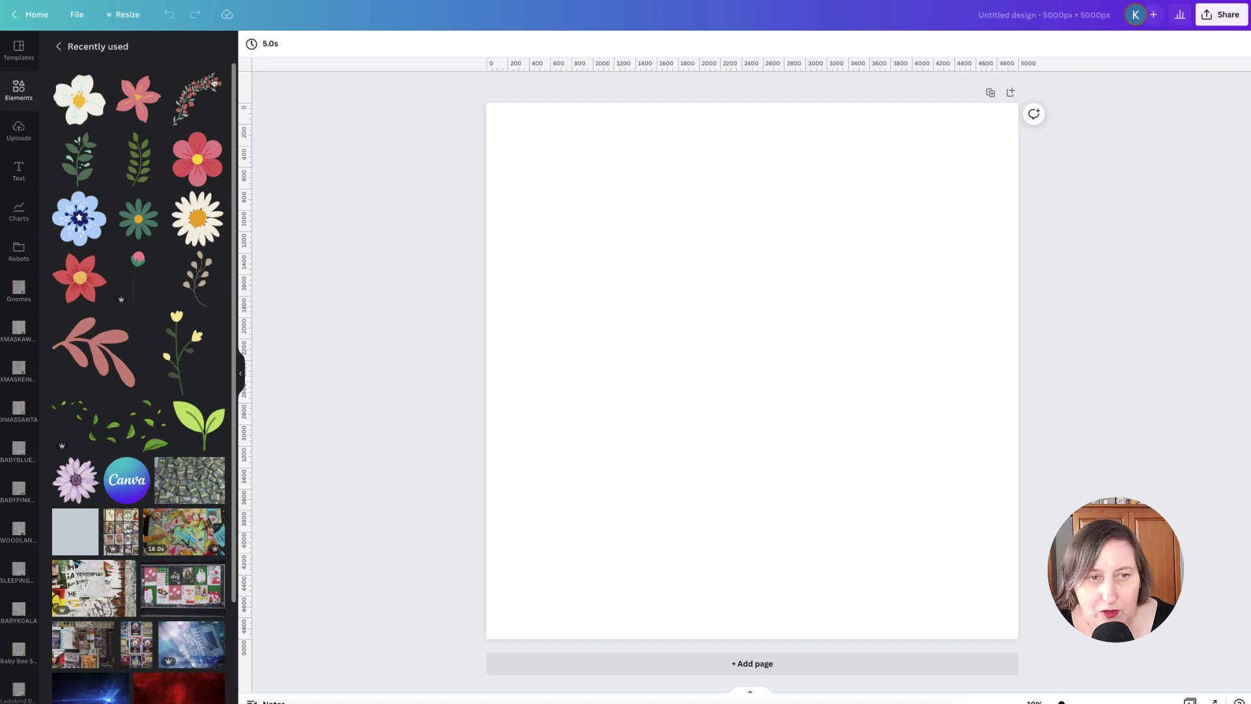
# Step: Add and shrink three flowers: pink top-left, red lower-right, white daisy top-right
pyautogui.click(199, 158)
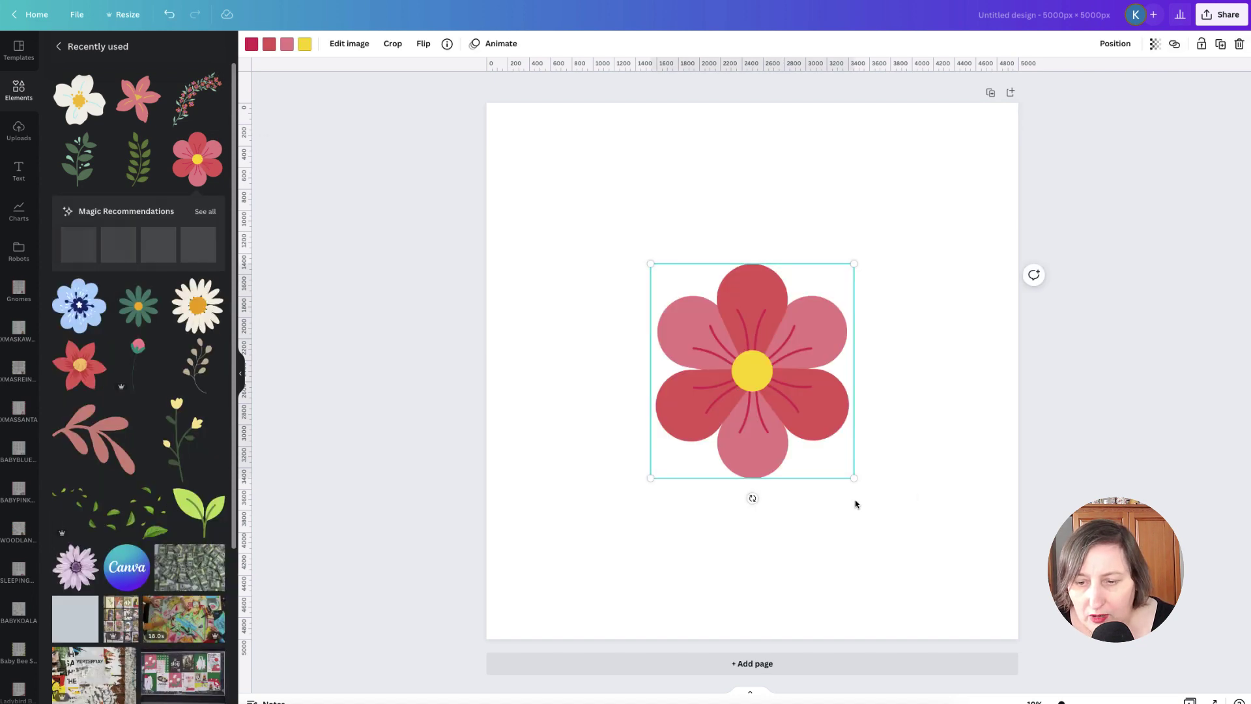
pyautogui.moveTo(854, 478); pyautogui.dragTo(769, 383)
pyautogui.moveTo(729, 335); pyautogui.dragTo(586, 198)
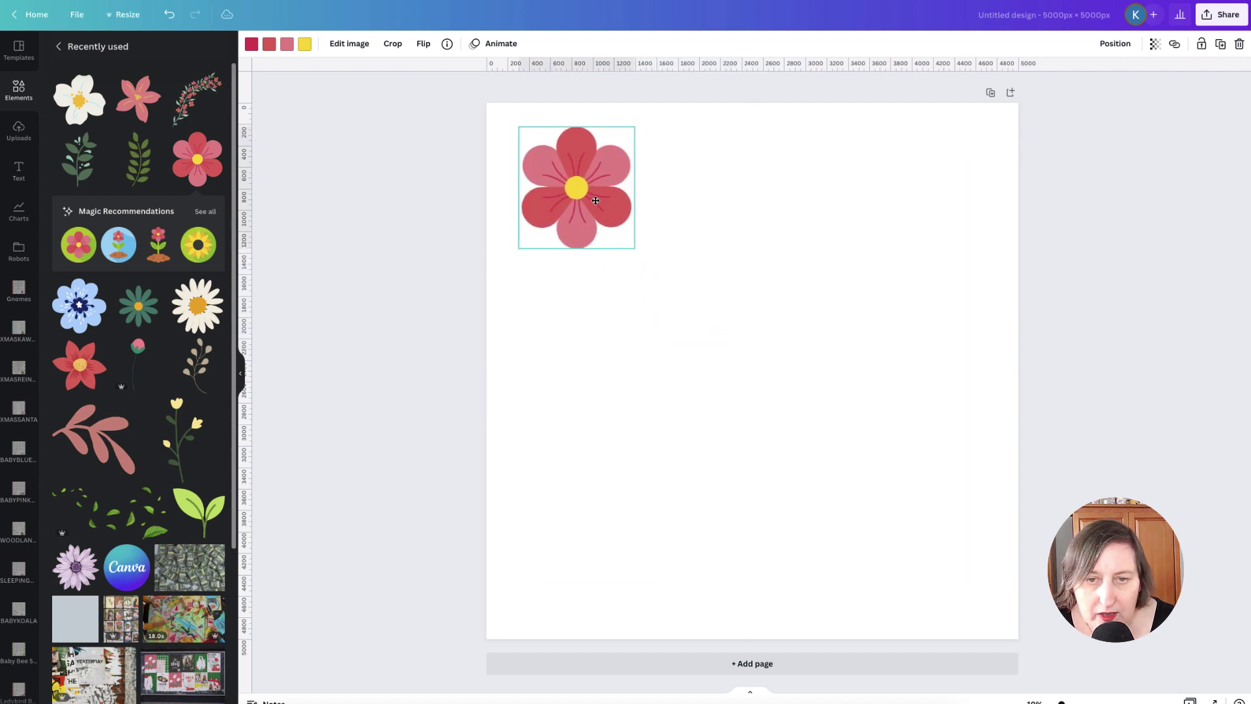
pyautogui.click(595, 200)
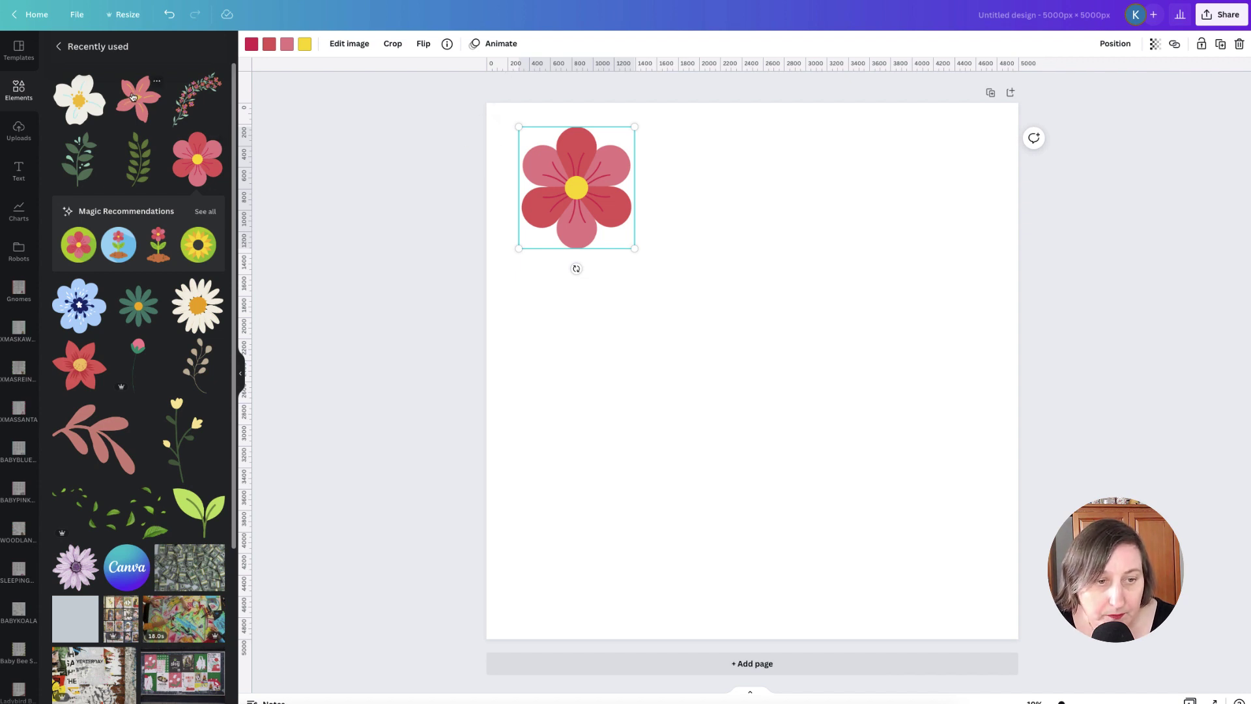
pyautogui.click(73, 370)
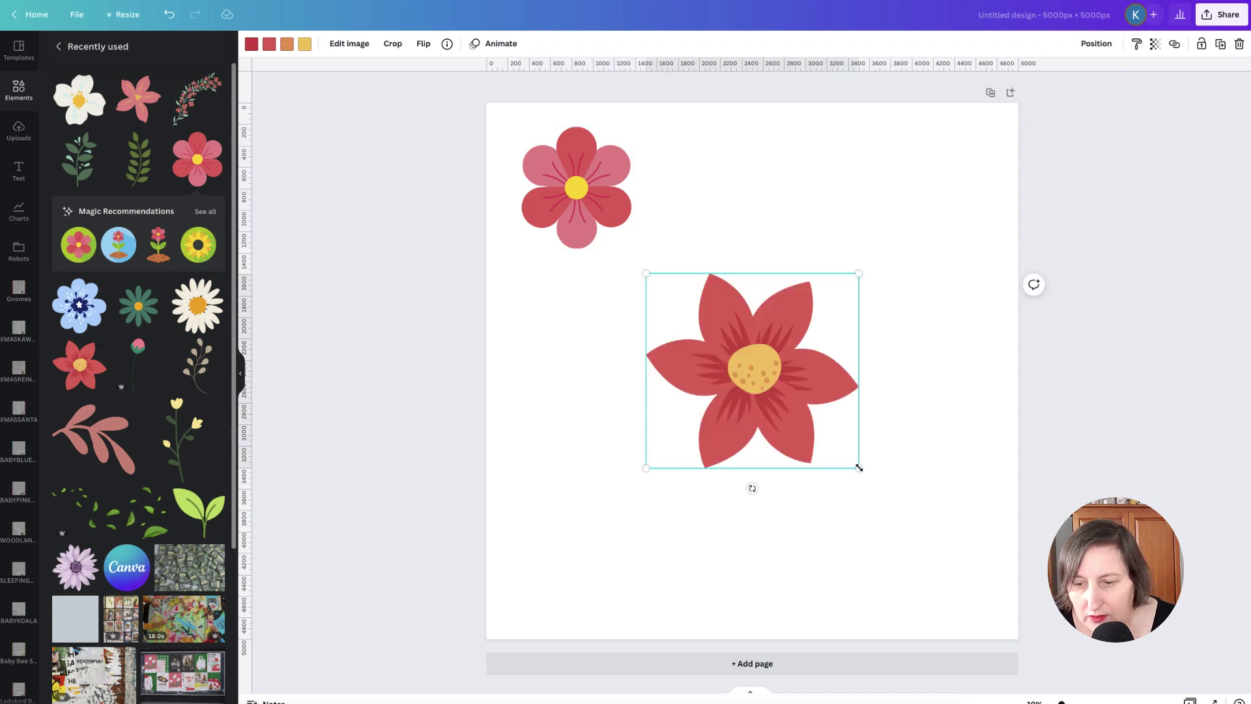
pyautogui.moveTo(859, 468); pyautogui.dragTo(802, 417)
pyautogui.moveTo(724, 332); pyautogui.dragTo(919, 510)
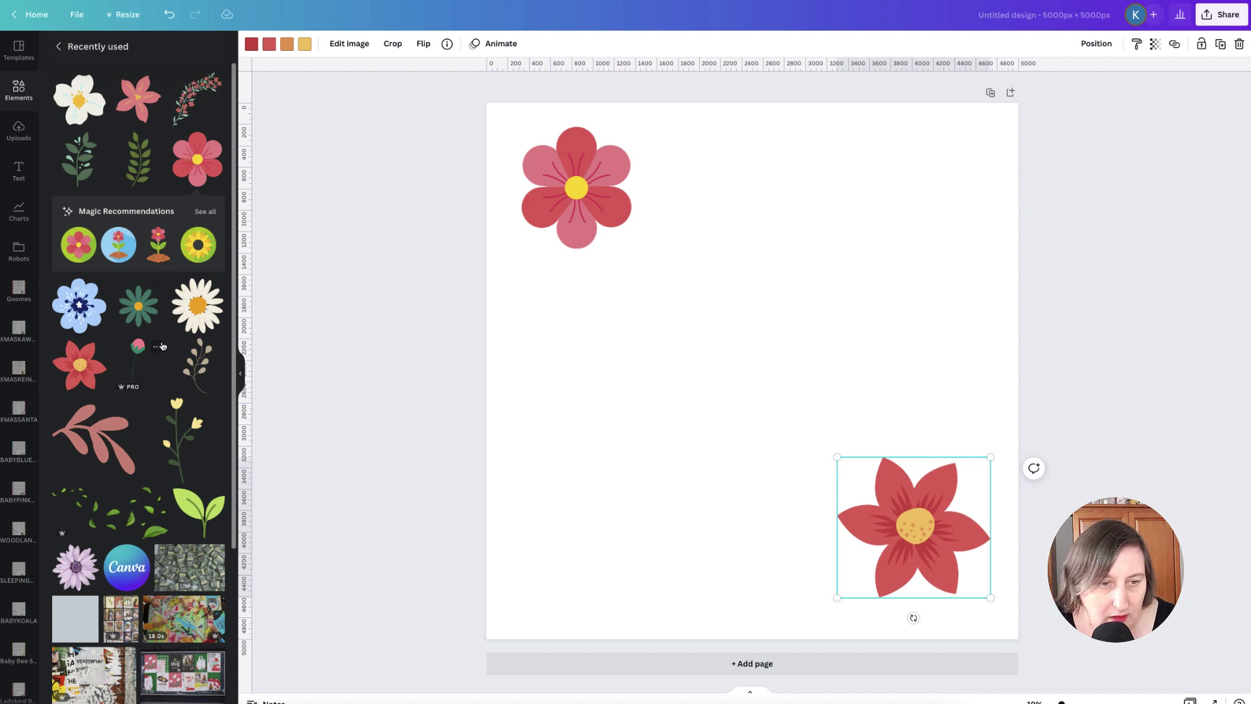
pyautogui.click(199, 317)
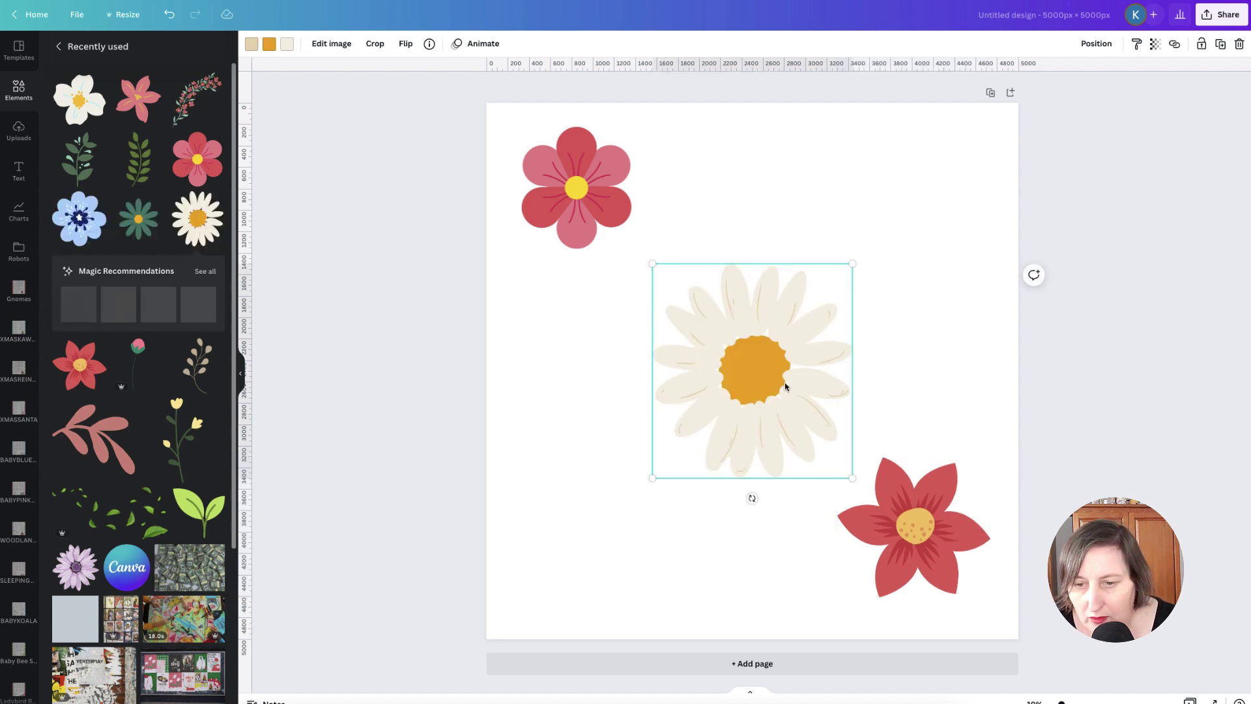
pyautogui.moveTo(849, 472); pyautogui.dragTo(793, 399)
pyautogui.moveTo(731, 323); pyautogui.dragTo(942, 187)
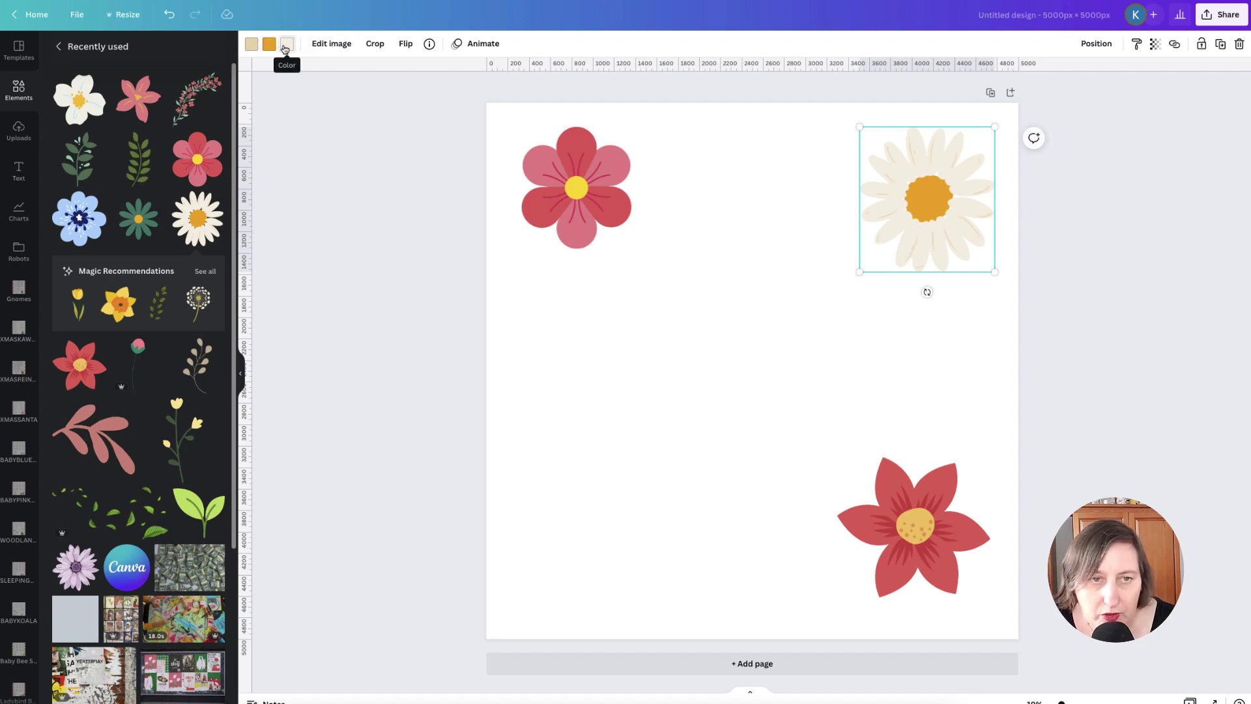
# Step: Turn the top-right daisy's petals red and add a white flower from Recently used
pyautogui.click(284, 46)
pyautogui.click(183, 102)
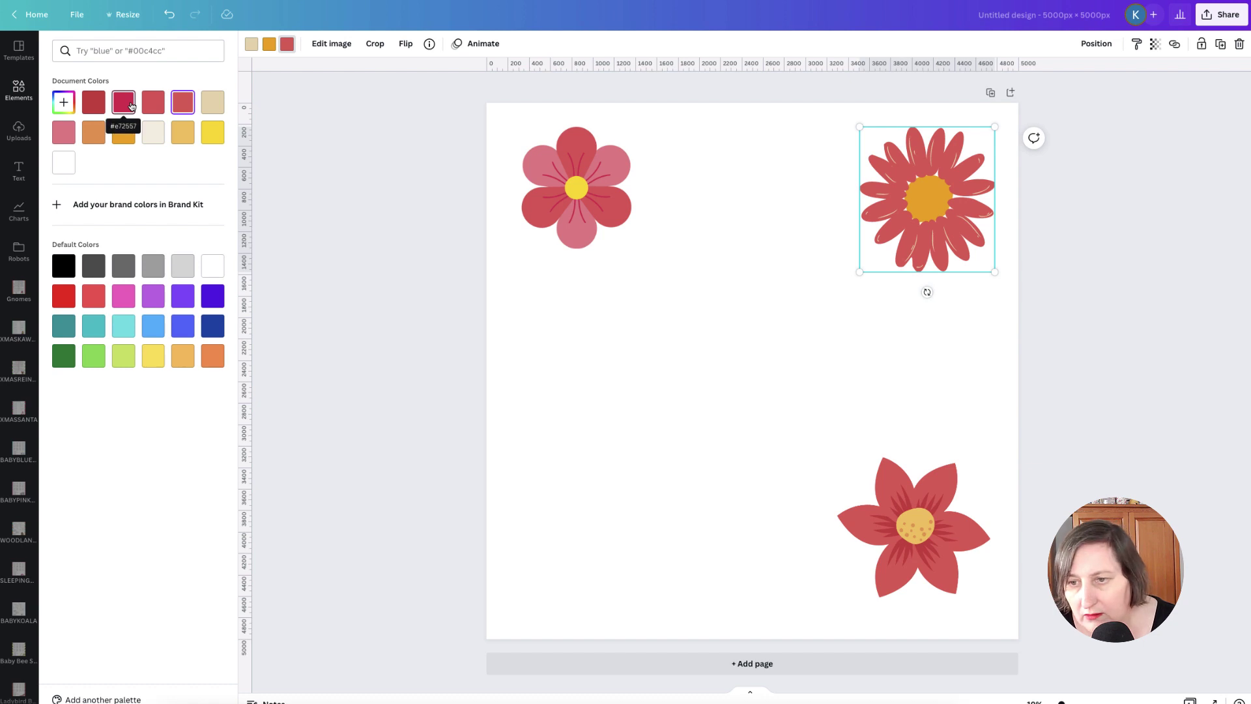
pyautogui.click(19, 88)
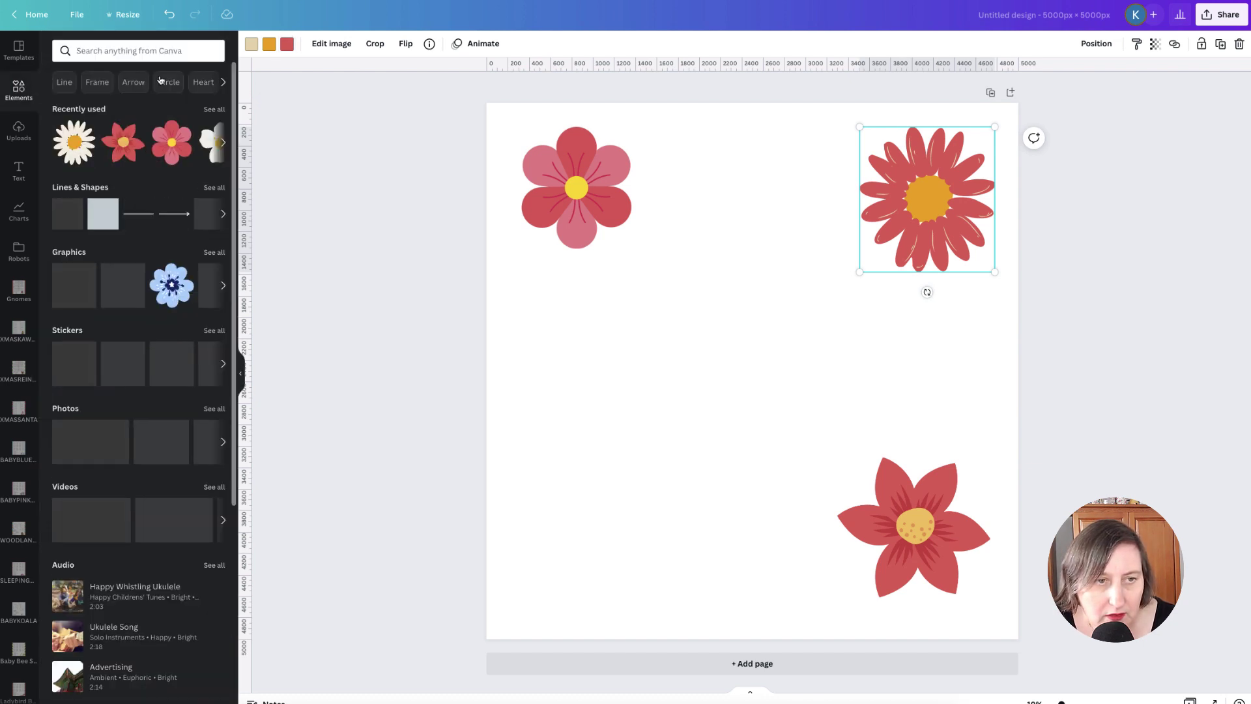
pyautogui.click(214, 109)
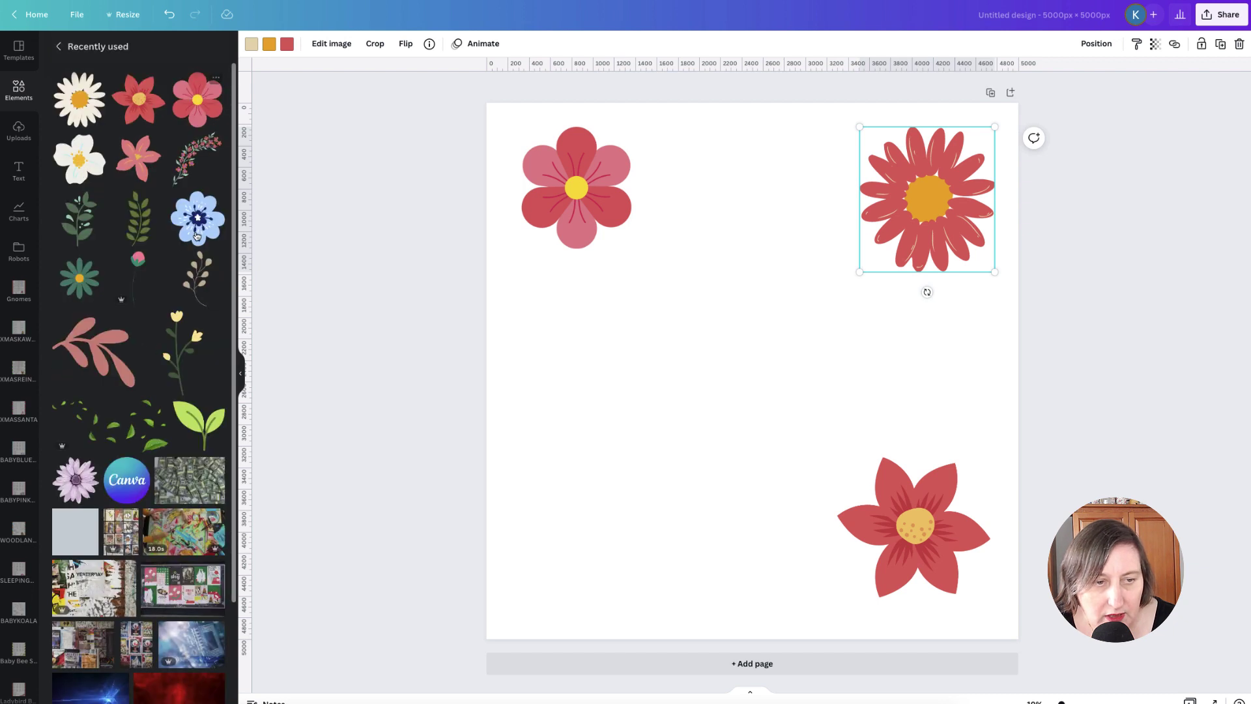
pyautogui.click(86, 156)
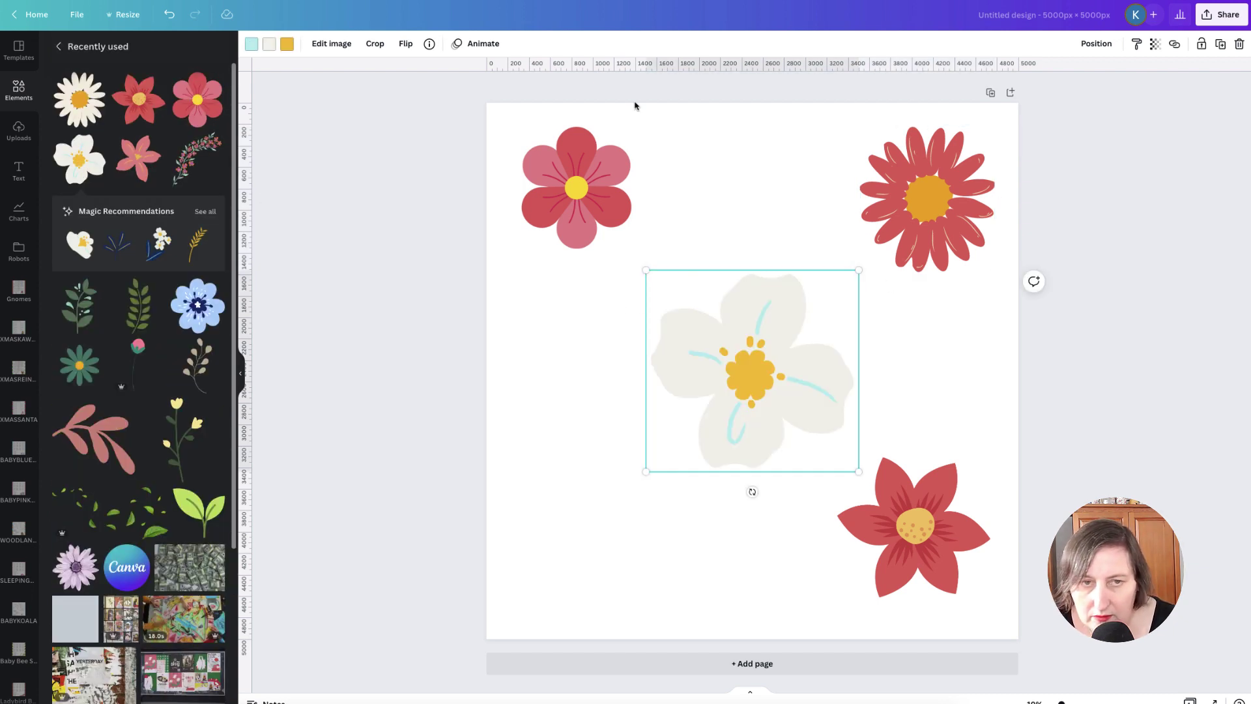
# Step: Recolour the new flower's lines red and petals dark red, then shrink it lower-left
pyautogui.click(251, 43)
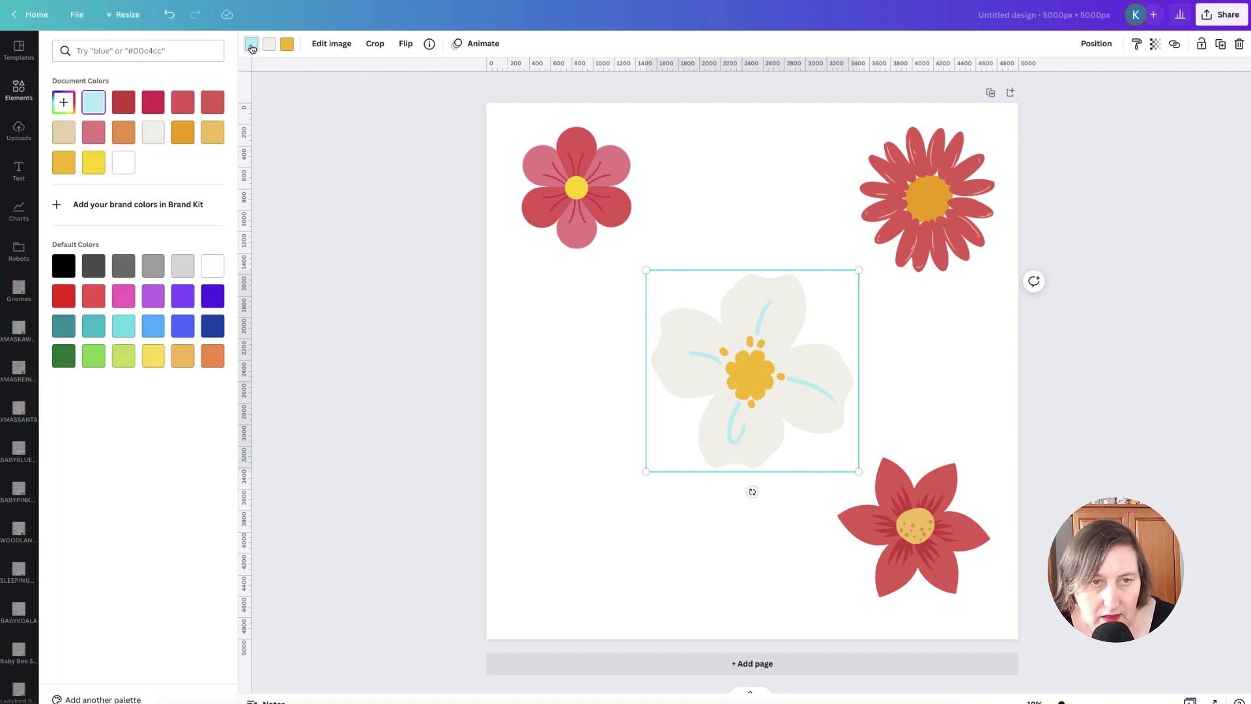
pyautogui.click(182, 105)
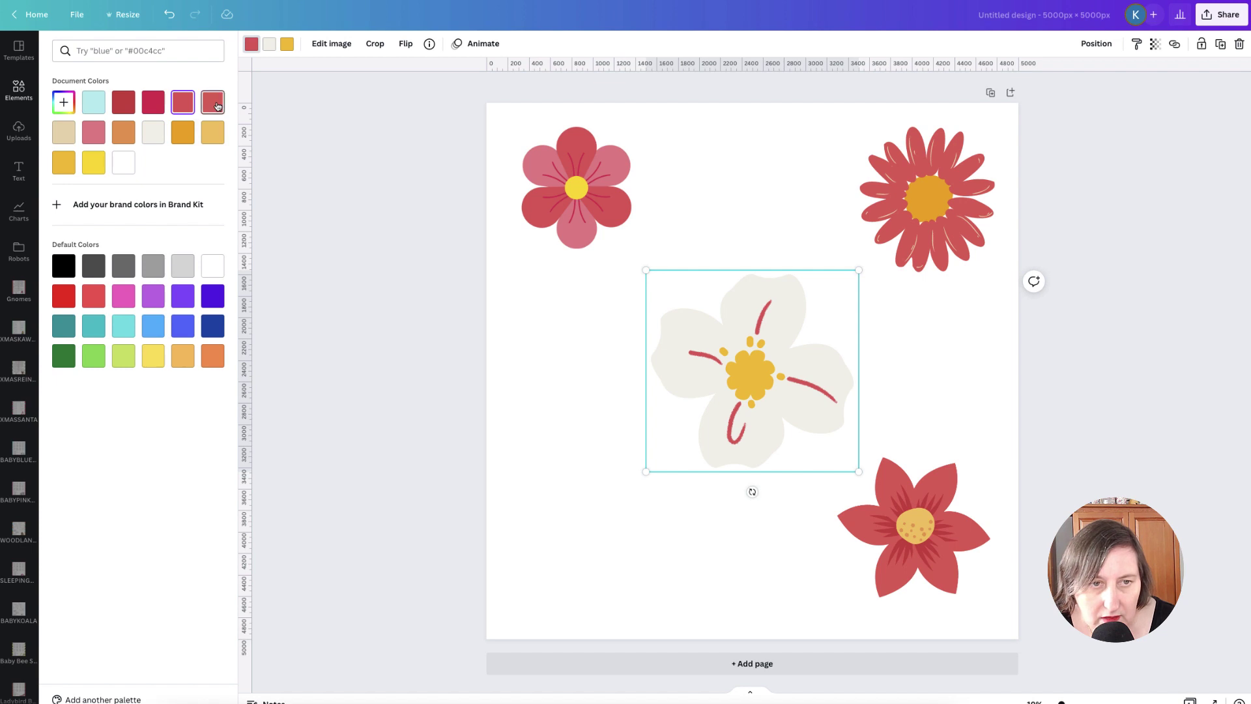
pyautogui.click(269, 46)
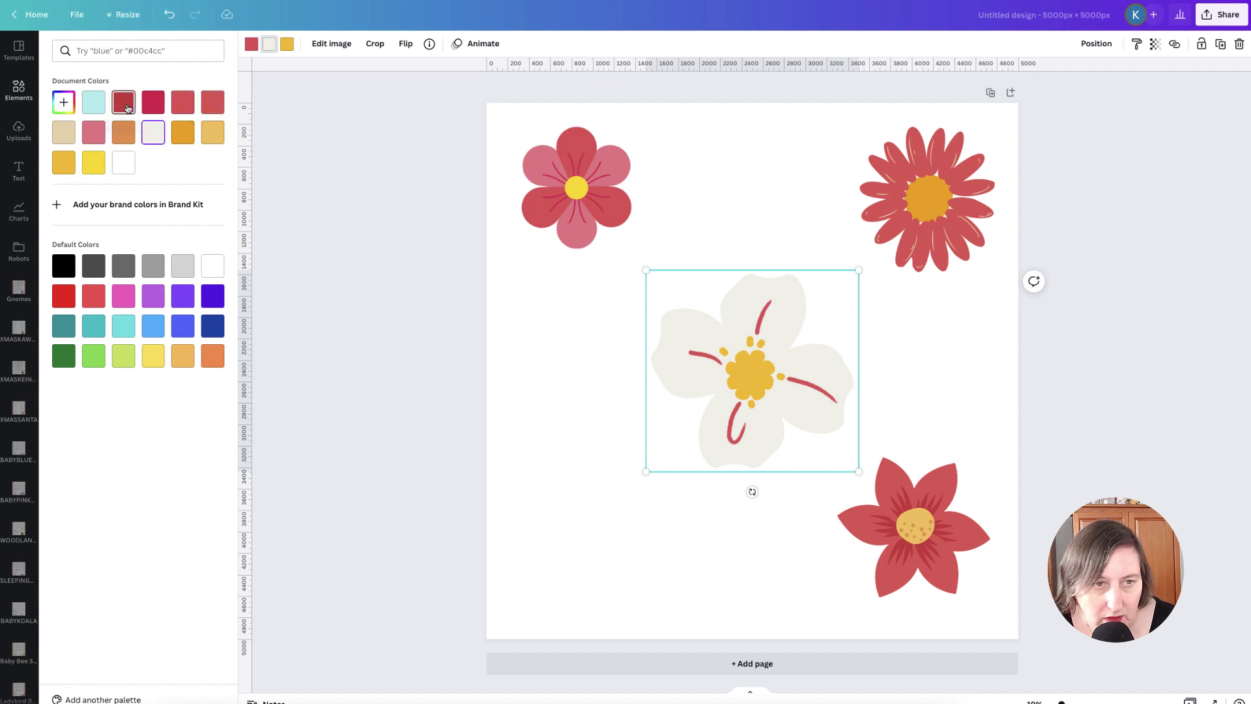
pyautogui.click(124, 103)
pyautogui.moveTo(828, 356); pyautogui.dragTo(691, 480)
pyautogui.moveTo(726, 593); pyautogui.dragTo(685, 541)
pyautogui.moveTo(619, 462); pyautogui.dragTo(619, 507)
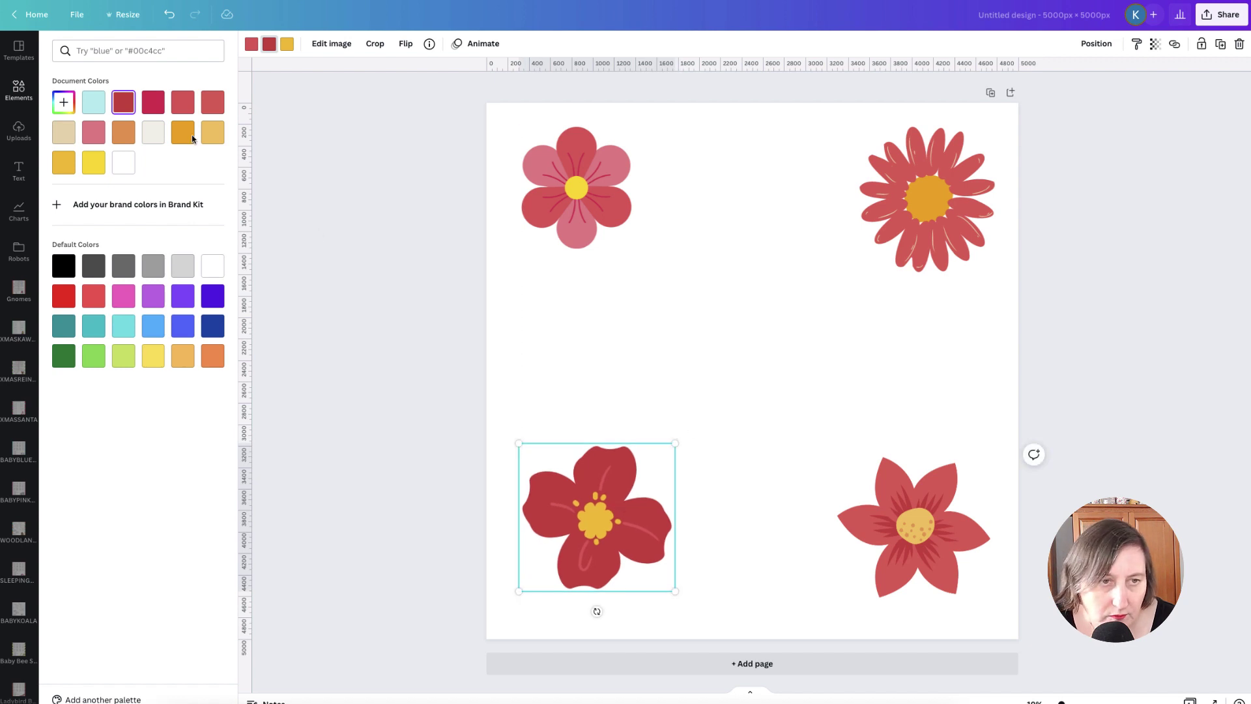
# Step: Show all Recently used elements and check, then close, the Flower Bud details
pyautogui.click(19, 91)
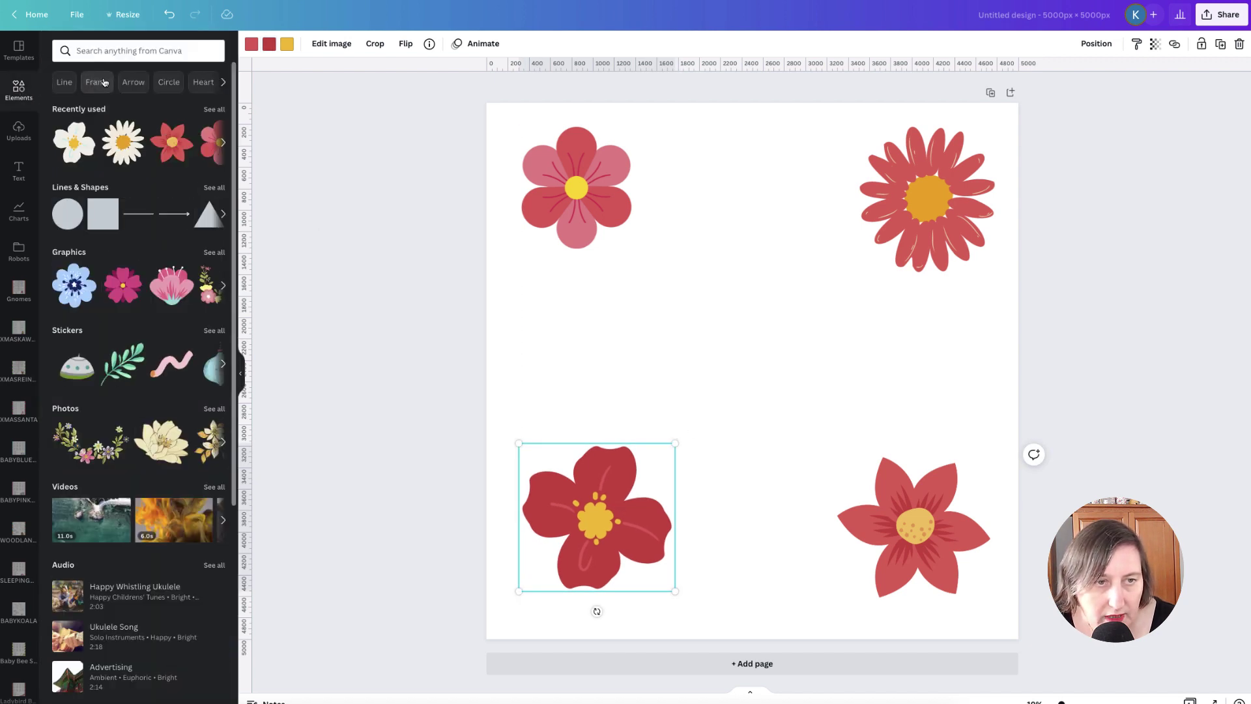
pyautogui.click(213, 109)
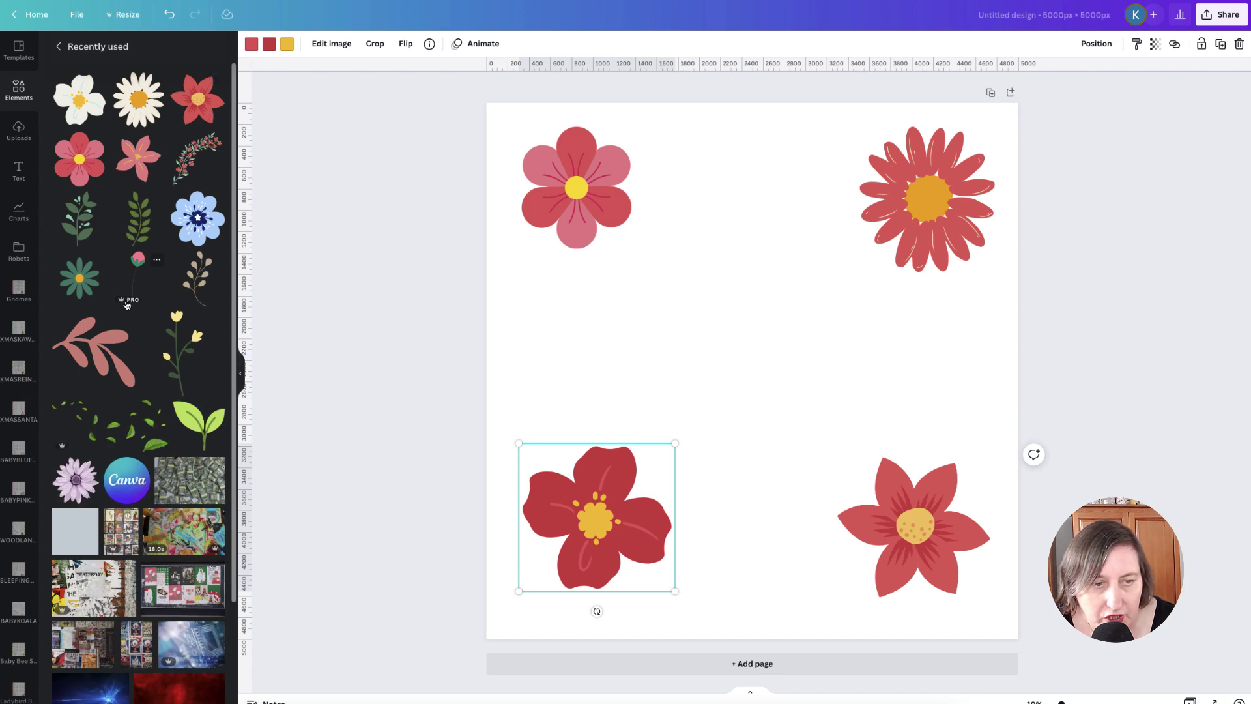
pyautogui.click(157, 261)
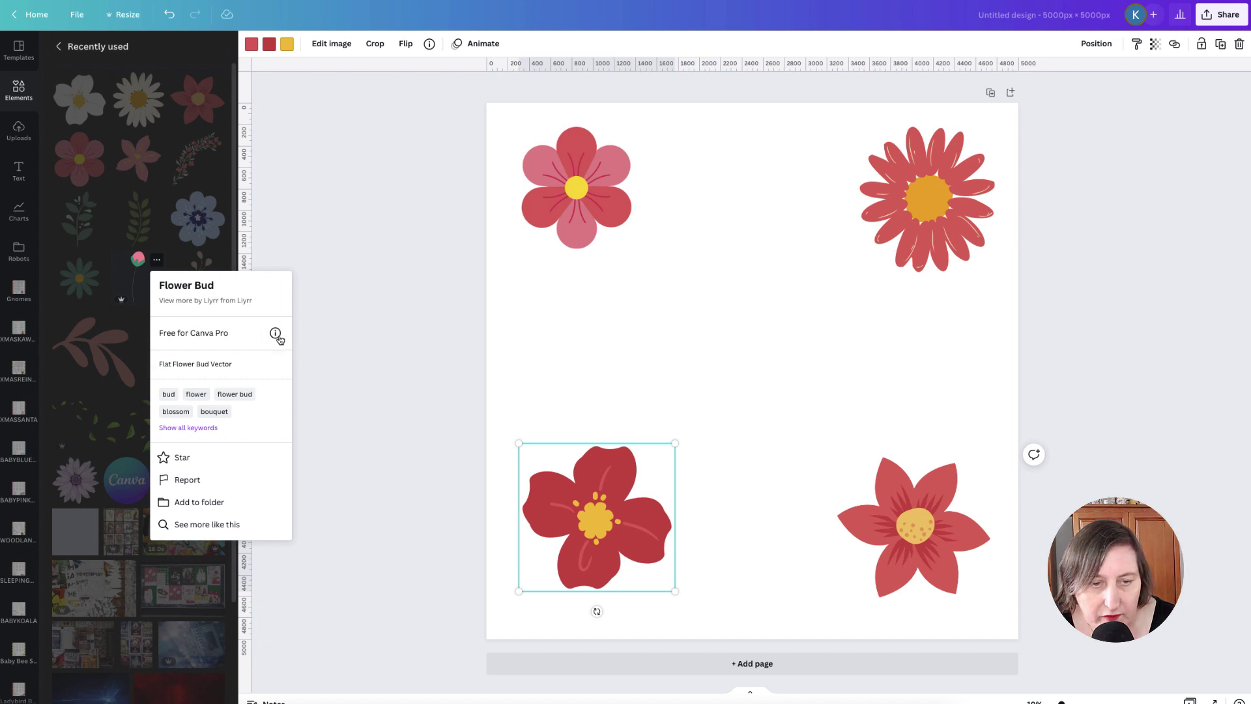
pyautogui.moveTo(275, 334)
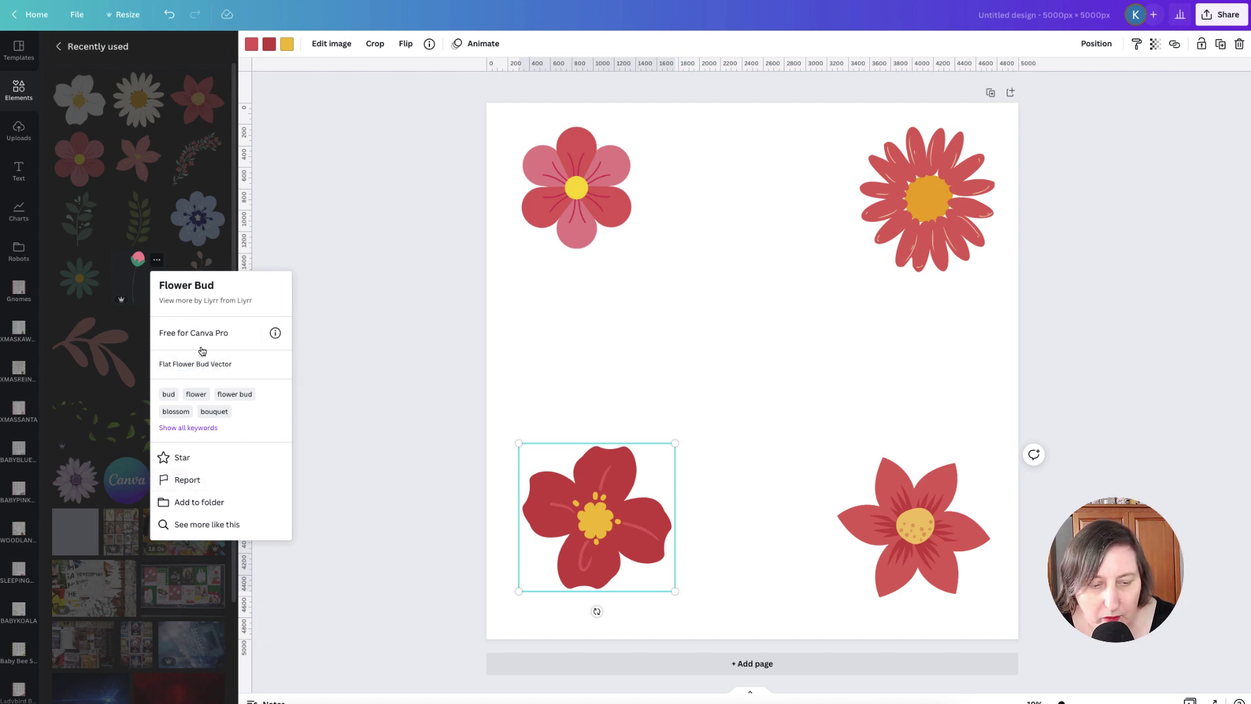
pyautogui.click(150, 200)
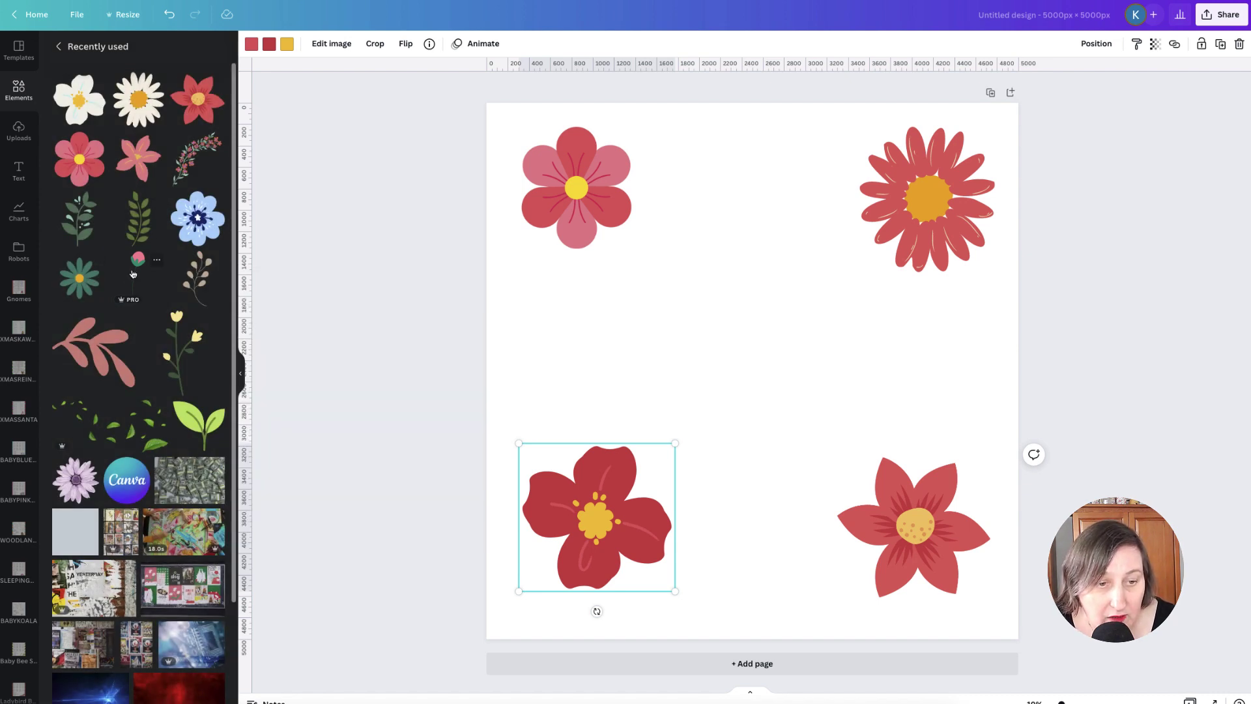
pyautogui.scroll(-1, 165, 264)
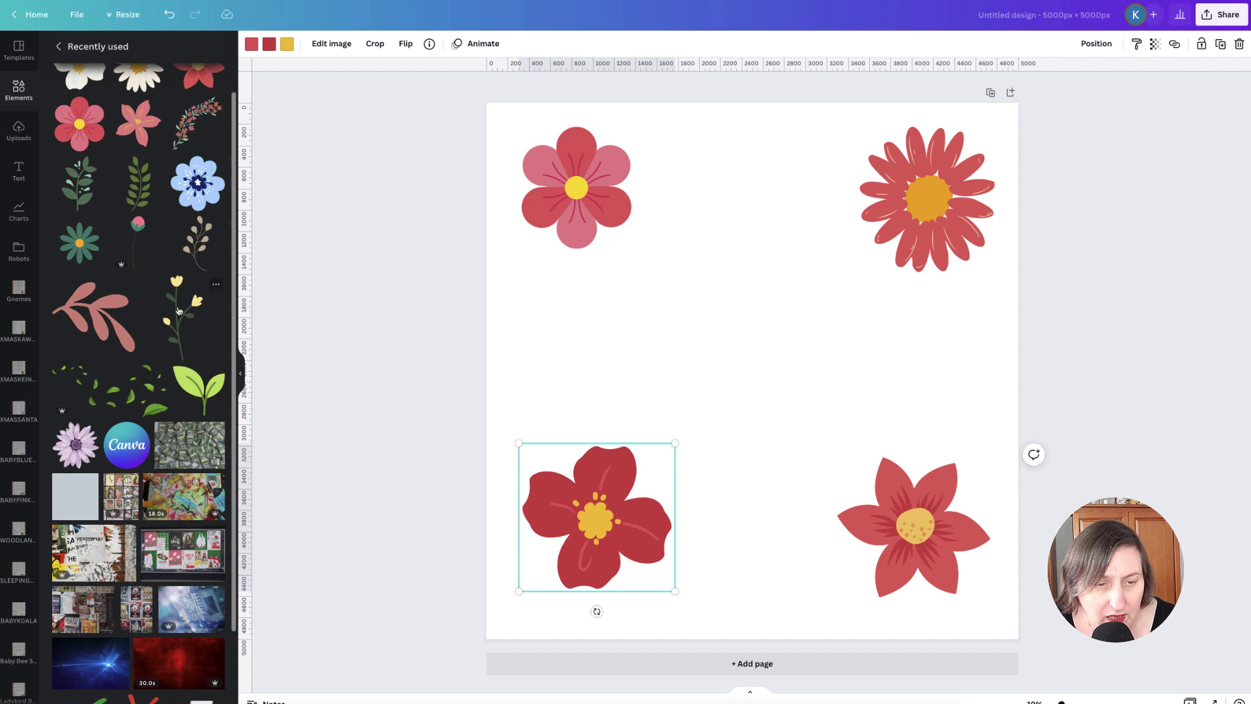
# Step: Add a green sprout at the page centre with leaves recoloured muted olive #98A86A
pyautogui.click(200, 384)
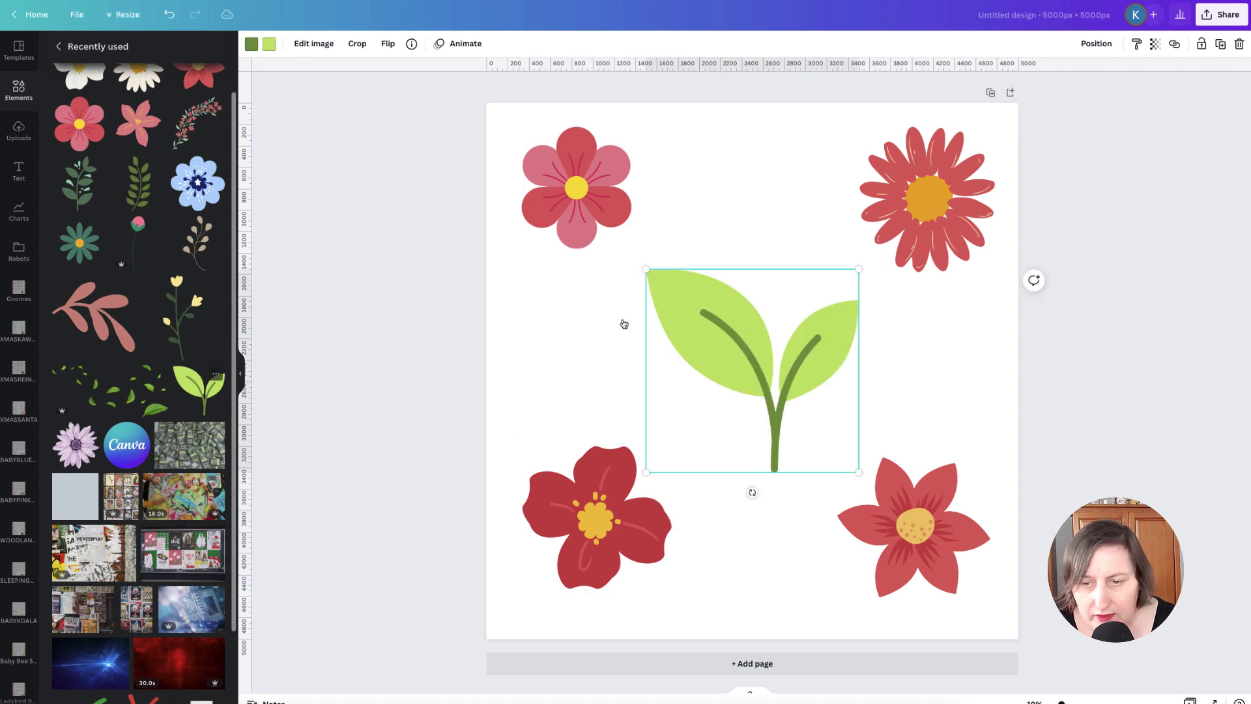
pyautogui.moveTo(858, 470); pyautogui.dragTo(774, 385)
pyautogui.moveTo(756, 322); pyautogui.dragTo(793, 339)
pyautogui.click(268, 46)
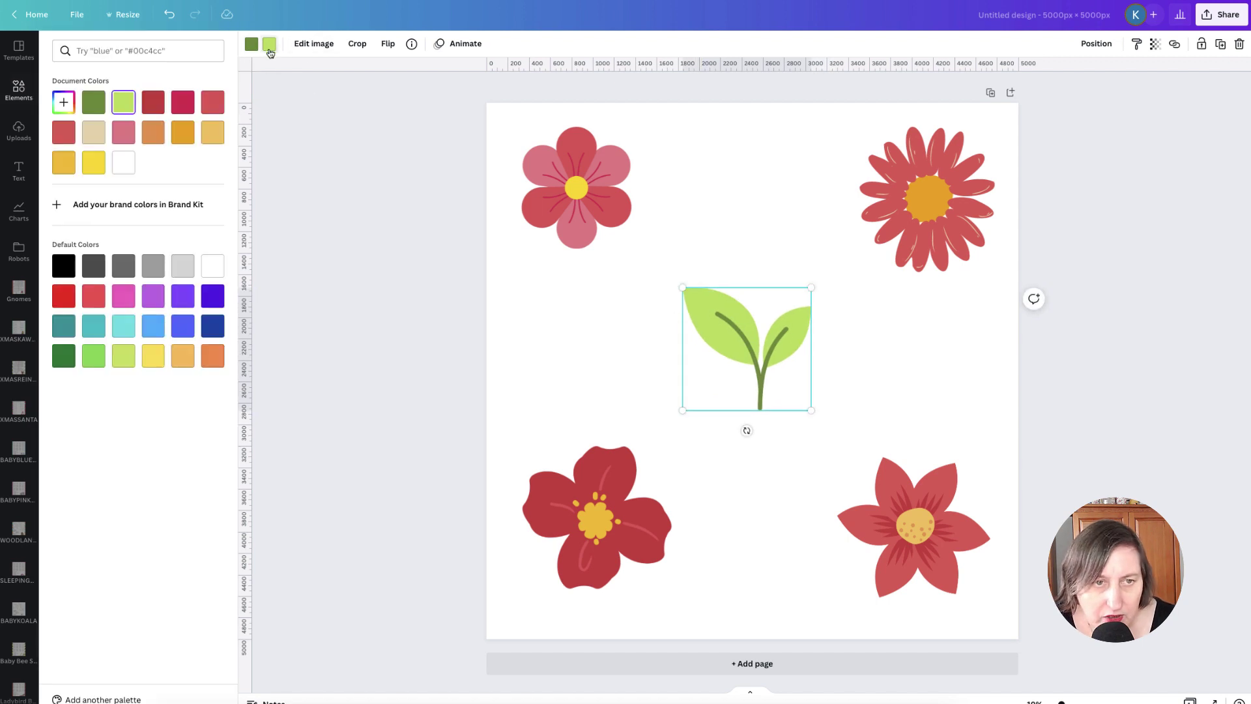
pyautogui.click(64, 102)
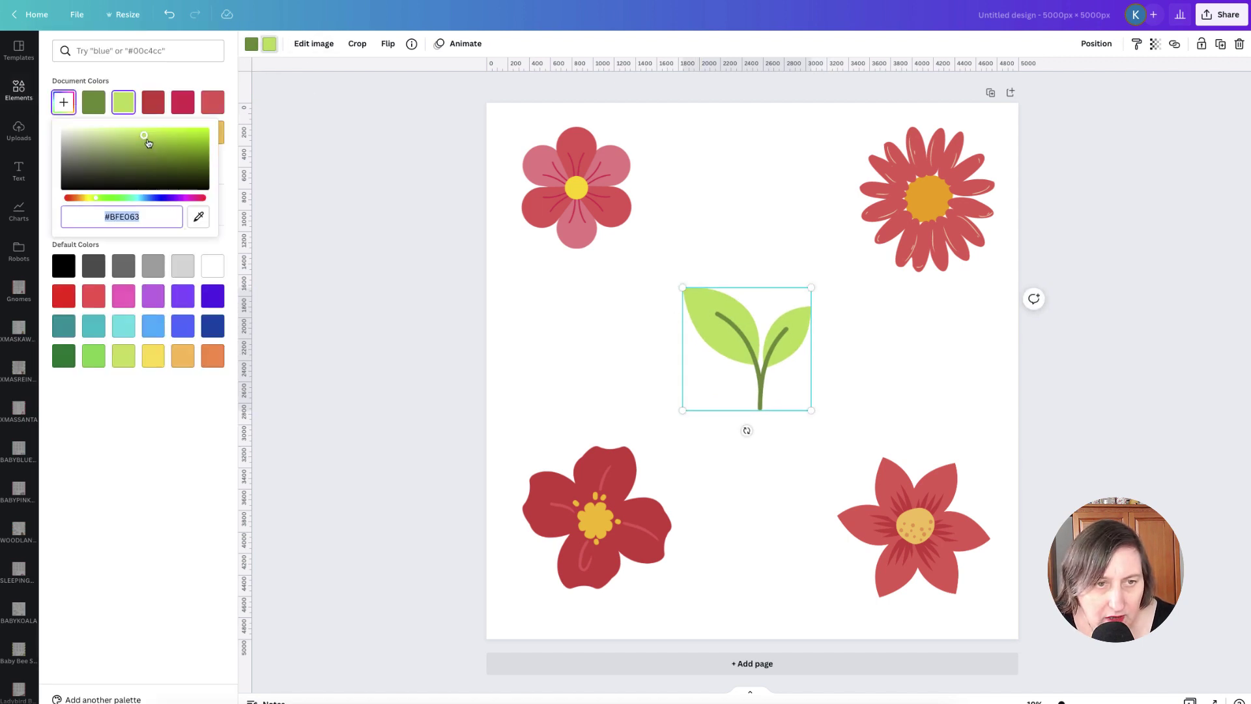
pyautogui.moveTo(145, 136); pyautogui.dragTo(114, 149)
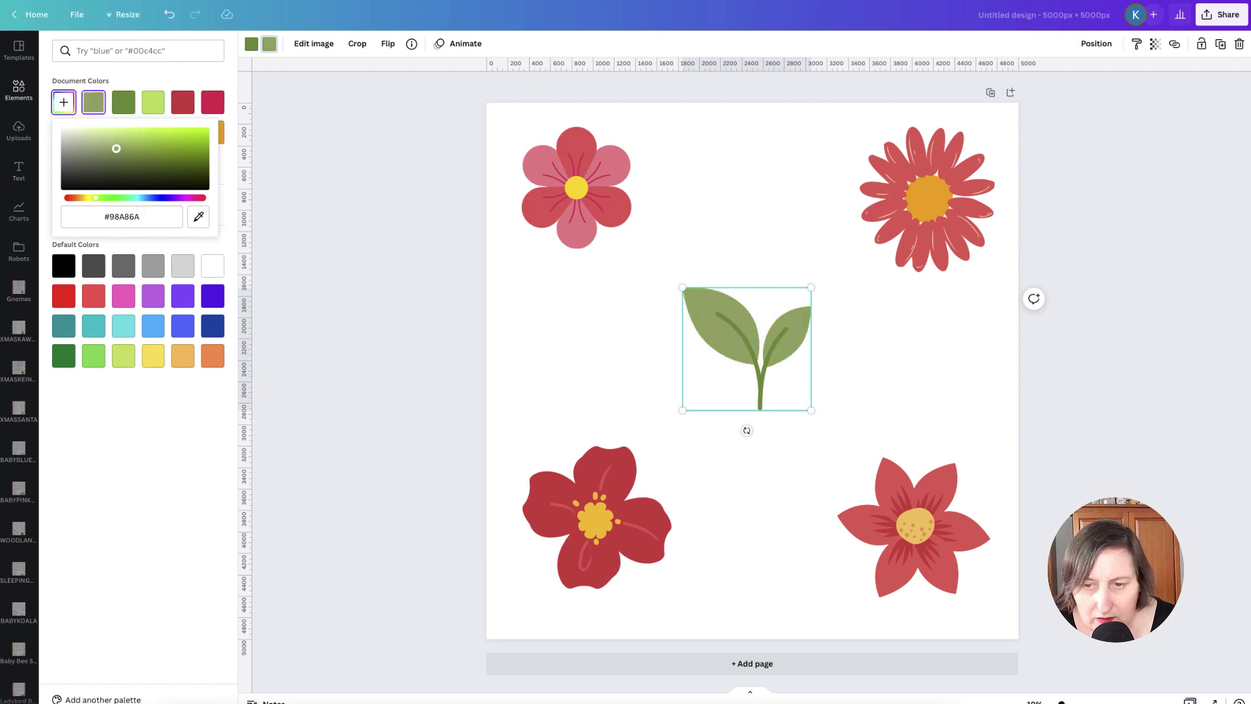
pyautogui.moveTo(817, 409); pyautogui.dragTo(831, 430)
# Step: Title the design 'Test For Film' and download it as a transparent-background PNG
pyautogui.click(18, 88)
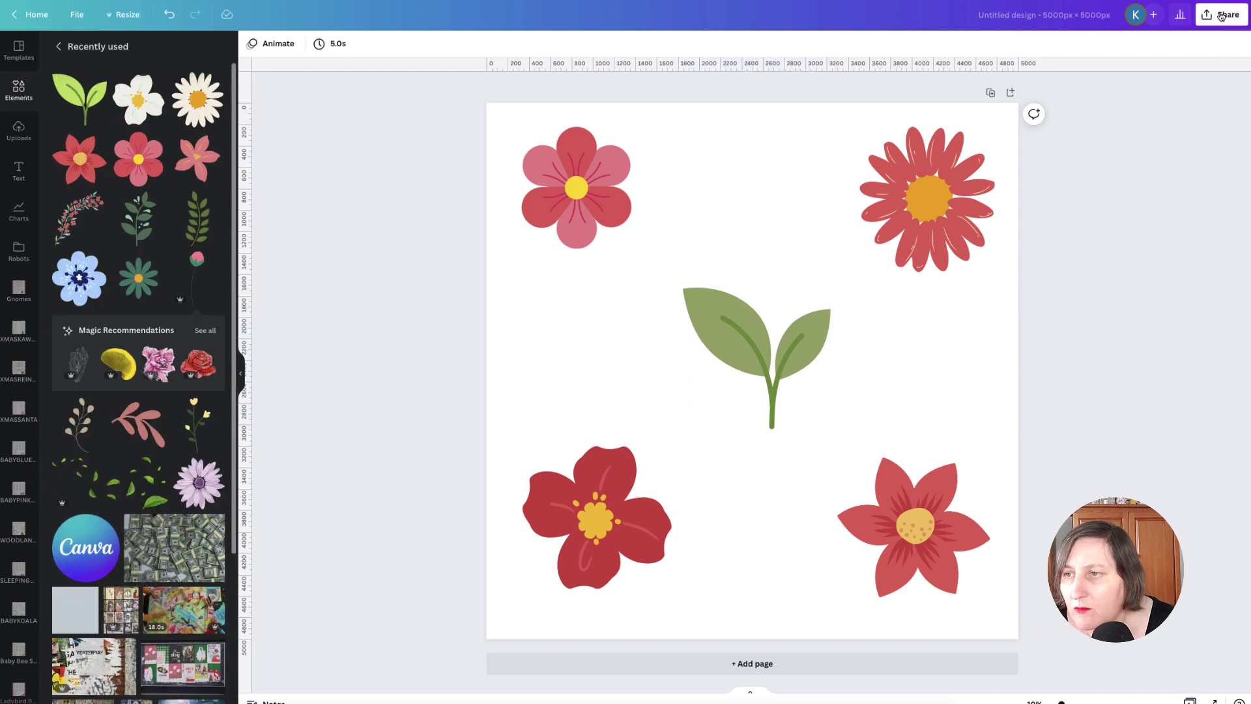
pyautogui.click(1222, 15)
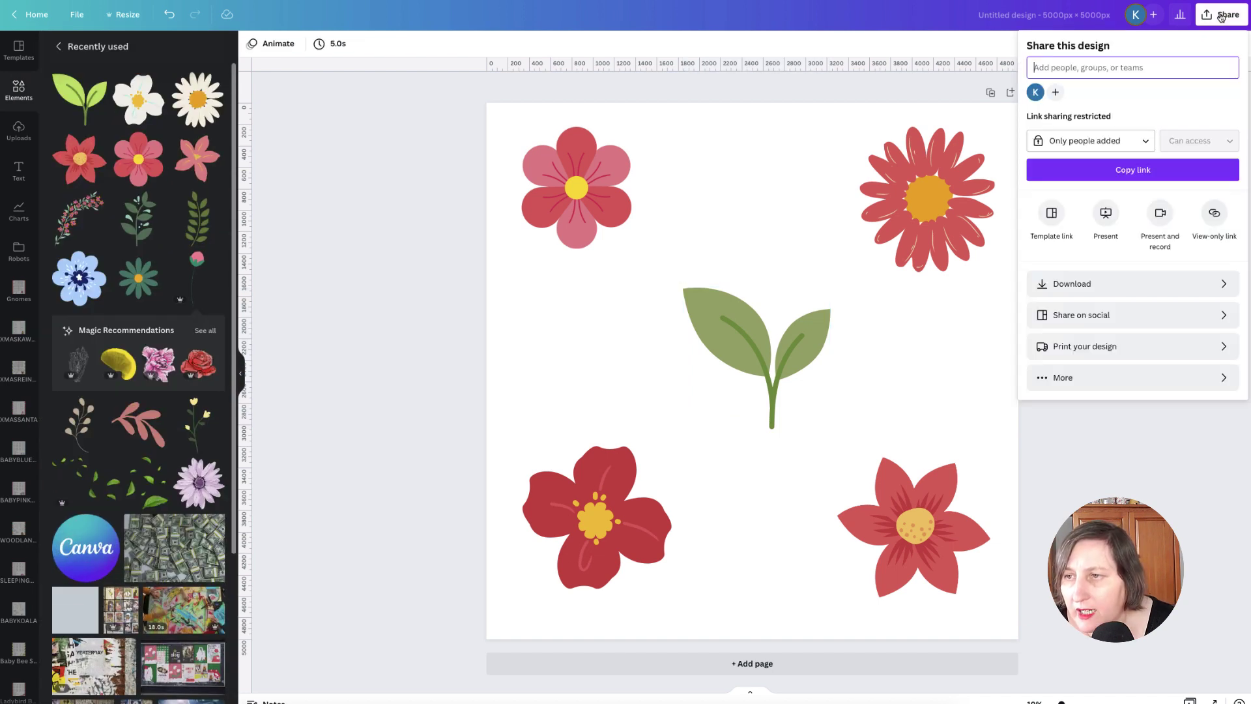
pyautogui.click(1195, 285)
pyautogui.click(1033, 15)
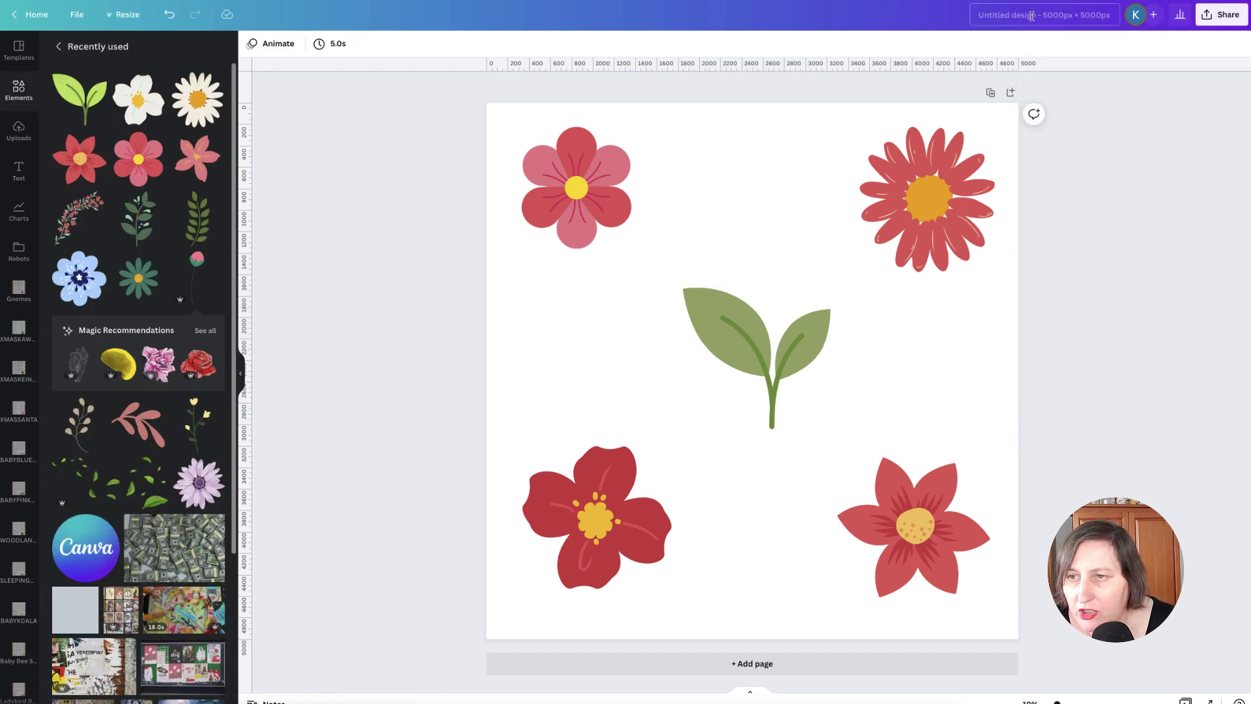
pyautogui.click(1221, 14)
pyautogui.click(1195, 284)
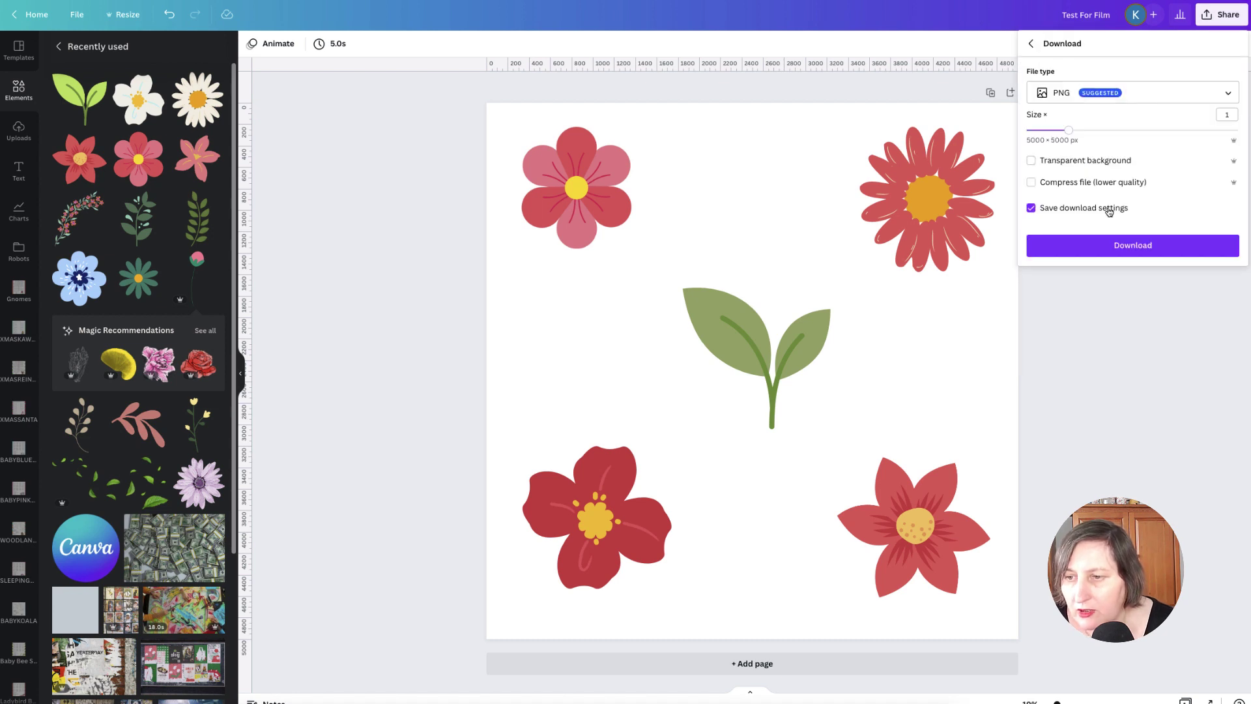
pyautogui.click(1031, 160)
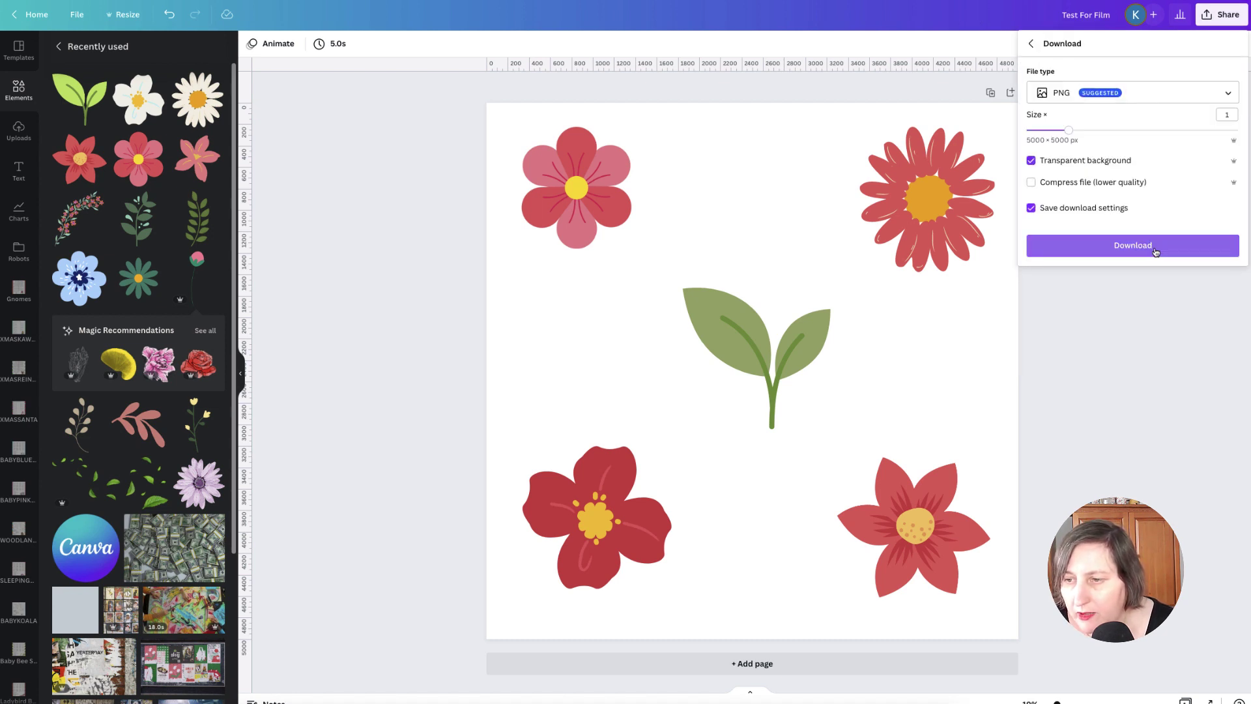
pyautogui.click(1156, 251)
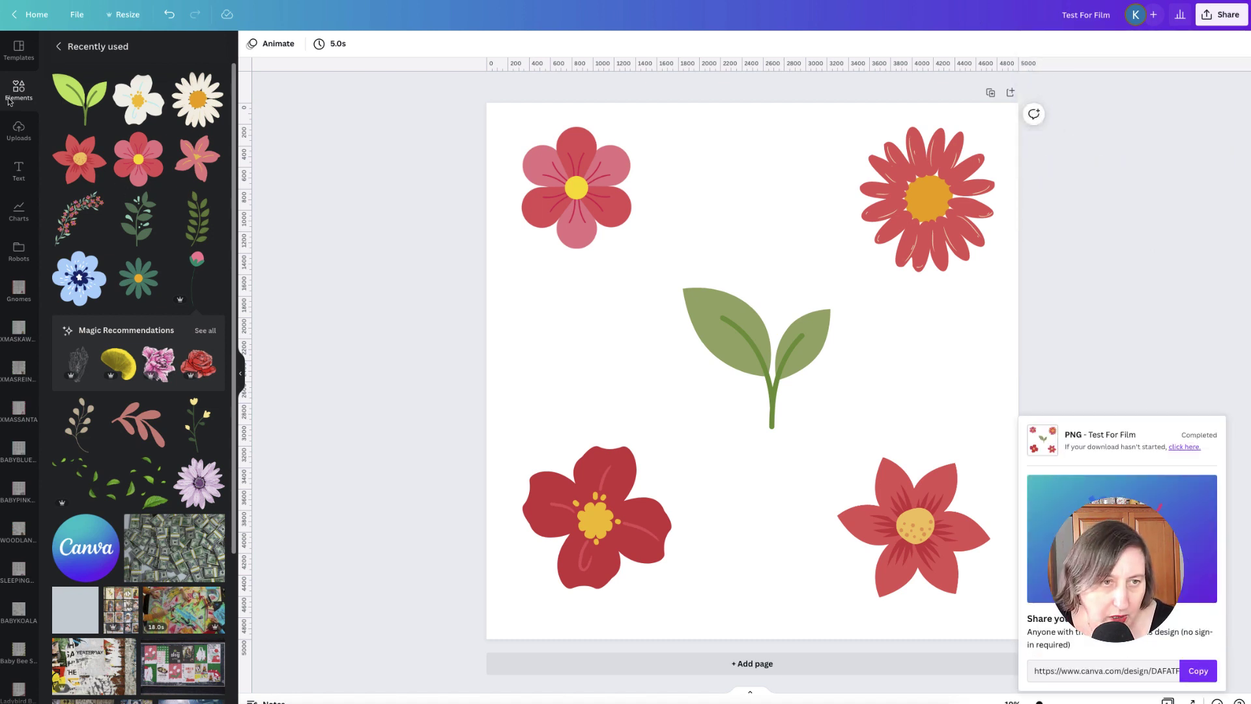
# Step: Upload the downloaded flower tile PNG into the Uploads panel
pyautogui.click(19, 130)
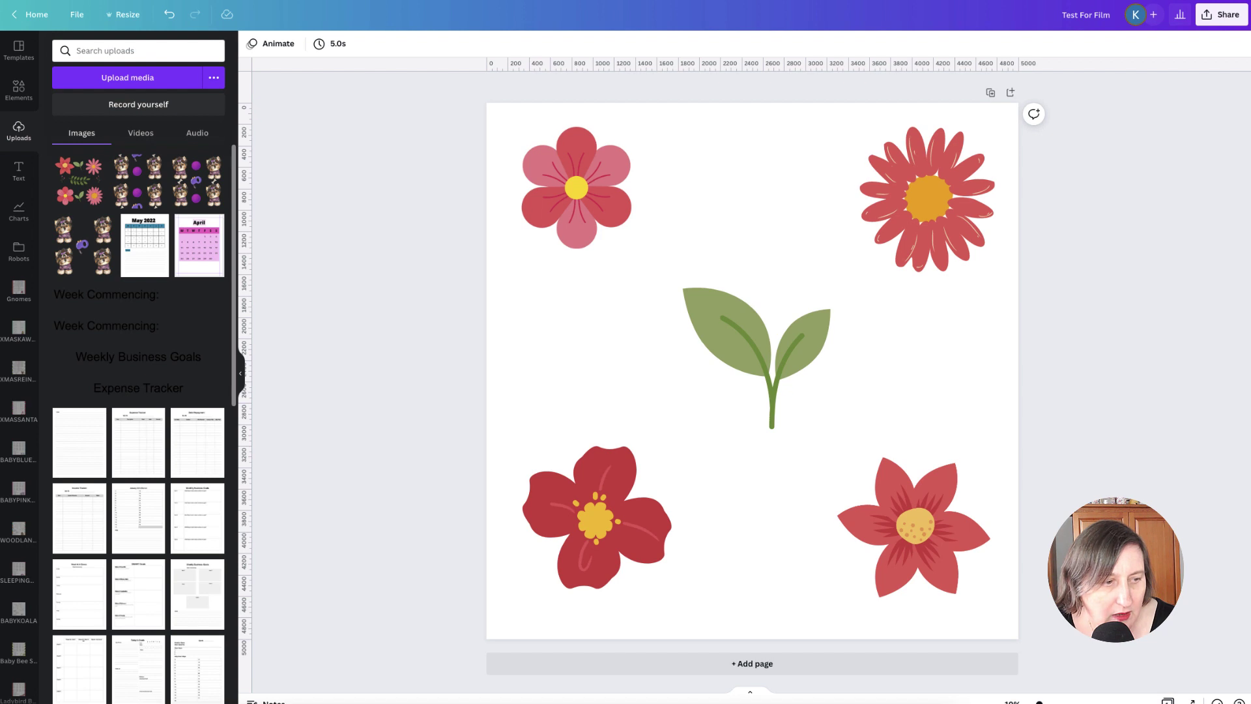
pyautogui.moveTo(1, 193); pyautogui.dragTo(123, 81)
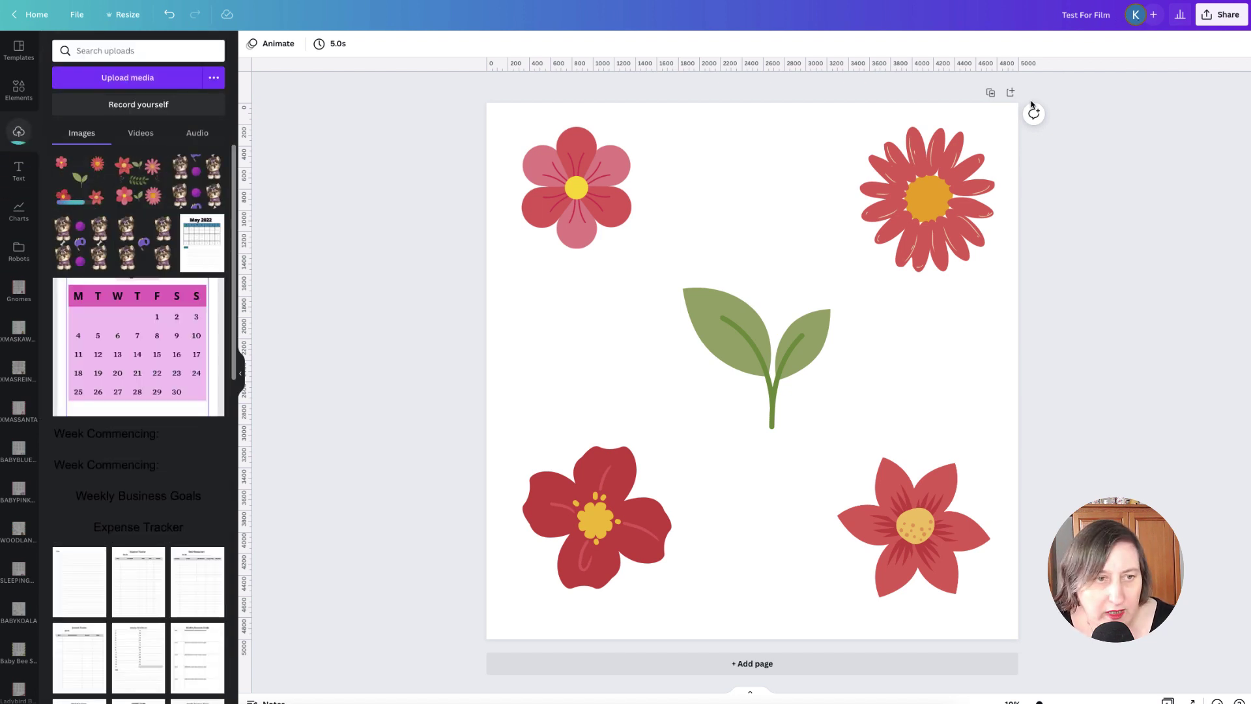
# Step: Add a blank Page 2 and search the Elements library for 'grids'
pyautogui.click(1009, 93)
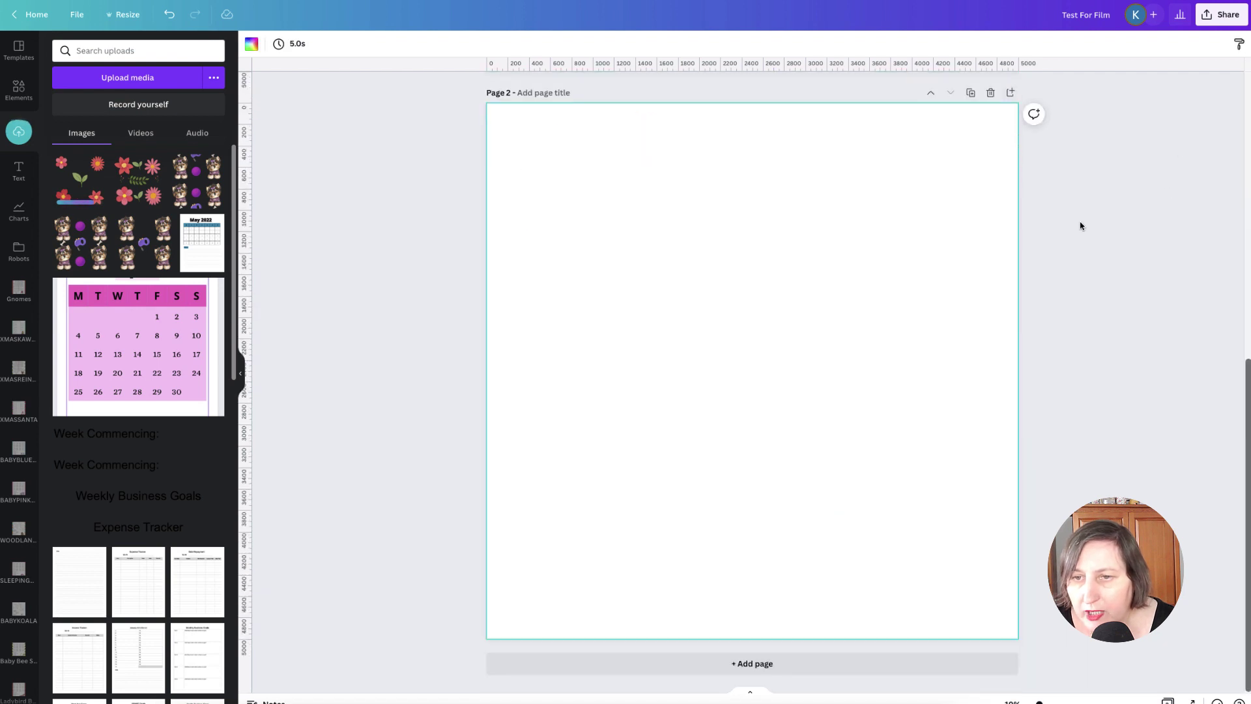
pyautogui.click(4, 91)
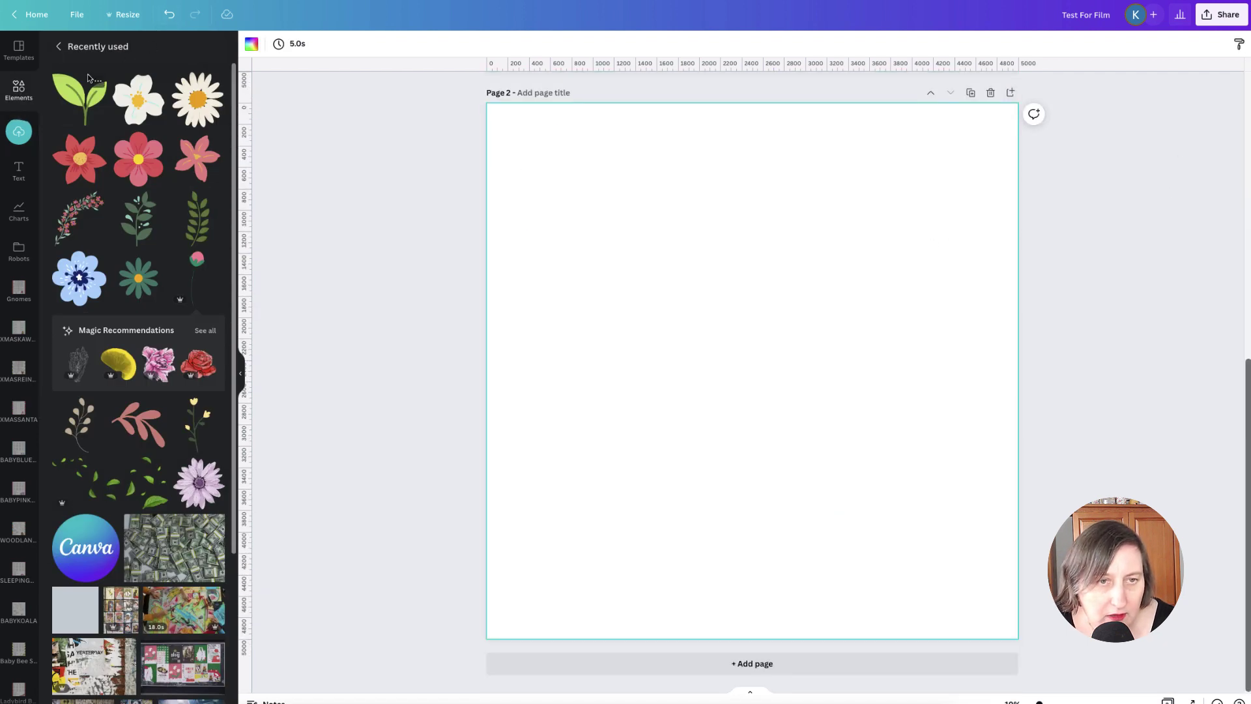
pyautogui.click(58, 48)
pyautogui.click(118, 50)
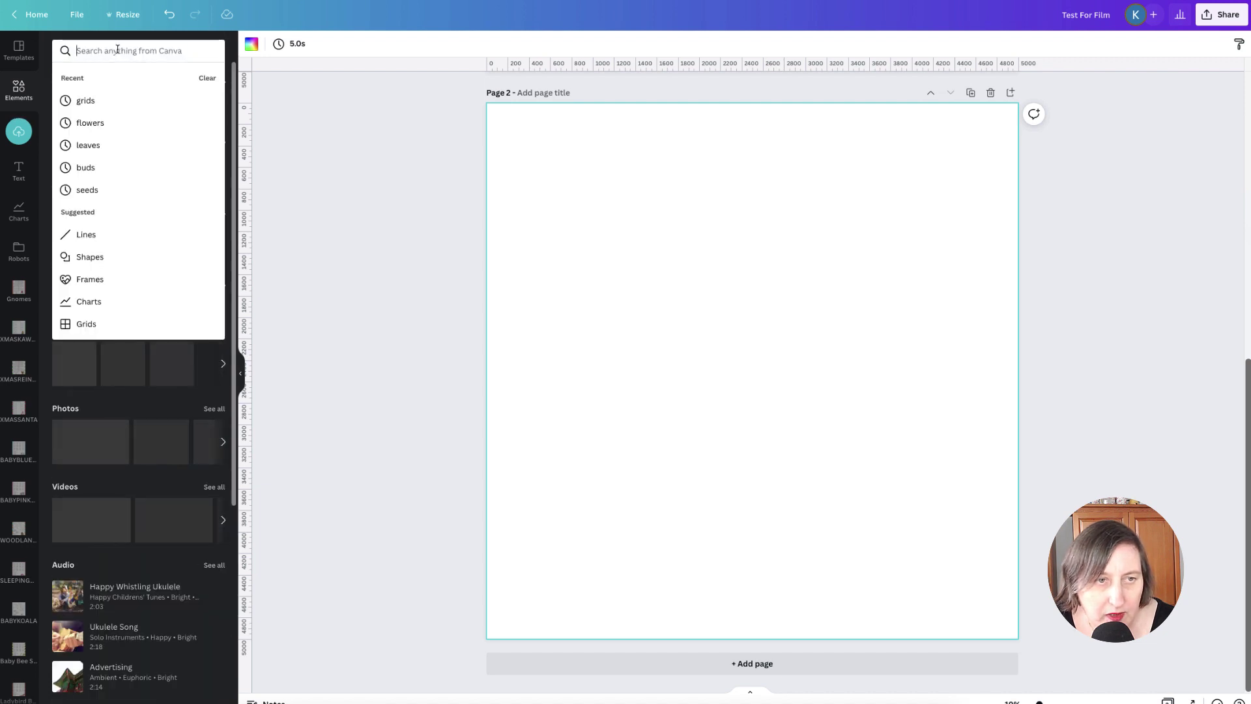
pyautogui.write('grids')
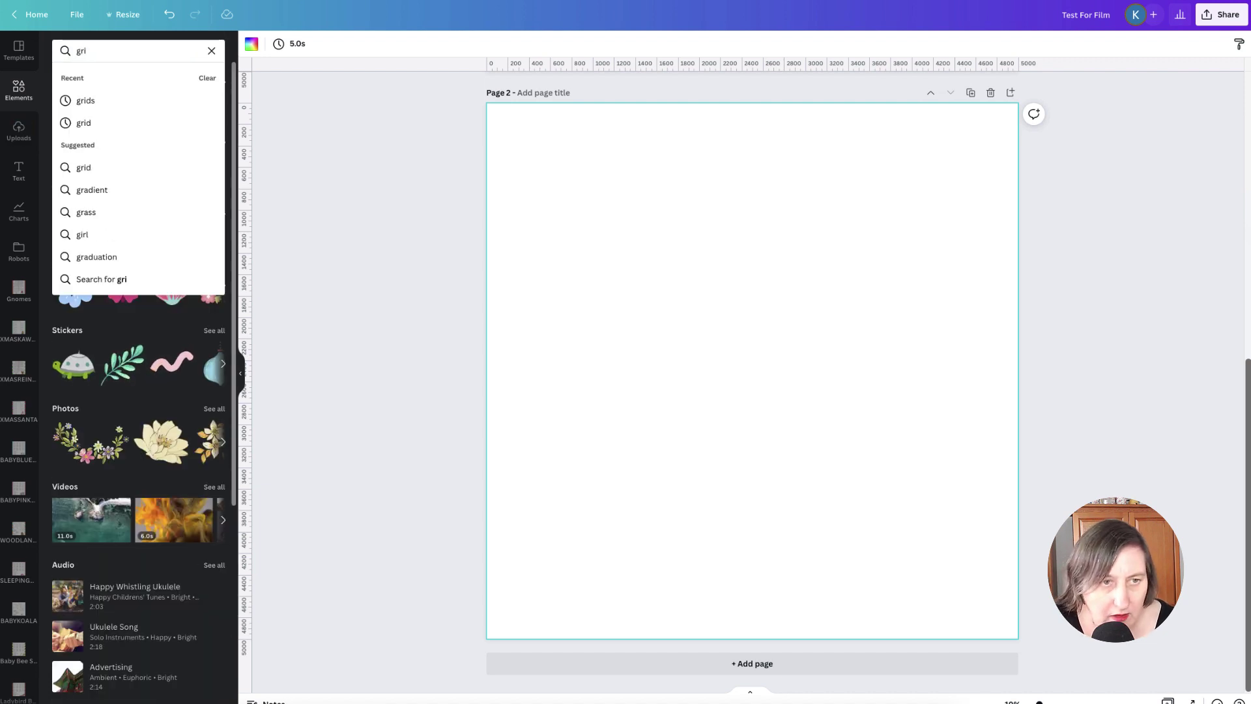
pyautogui.click(109, 100)
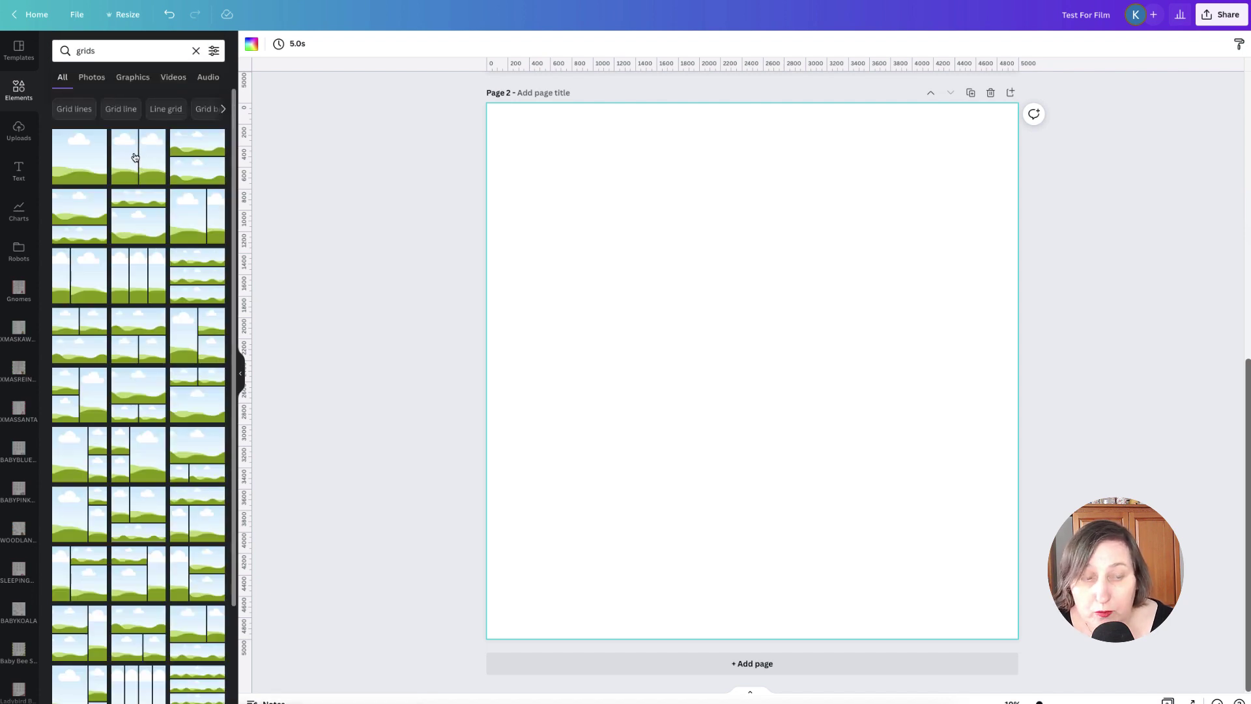
# Step: Fill Page 2 with a two-column grid and set its spacing to 0
pyautogui.click(135, 157)
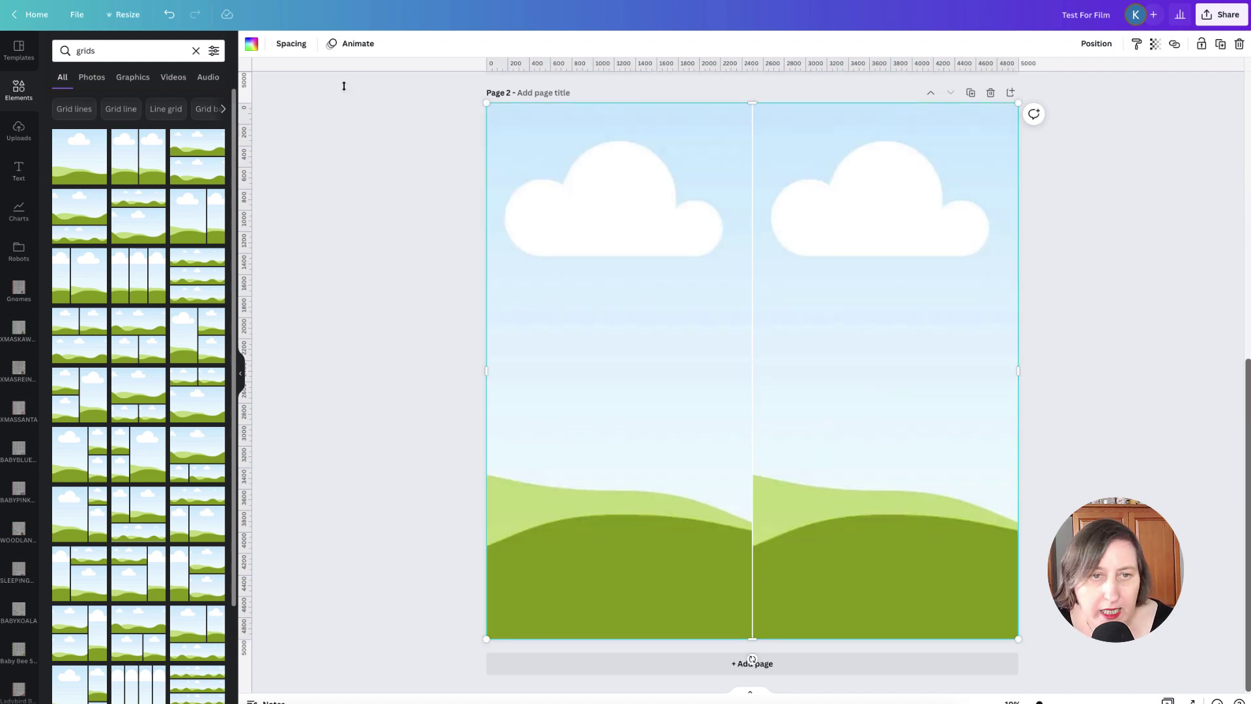
pyautogui.click(291, 43)
pyautogui.moveTo(306, 88); pyautogui.dragTo(258, 87)
pyautogui.click(18, 128)
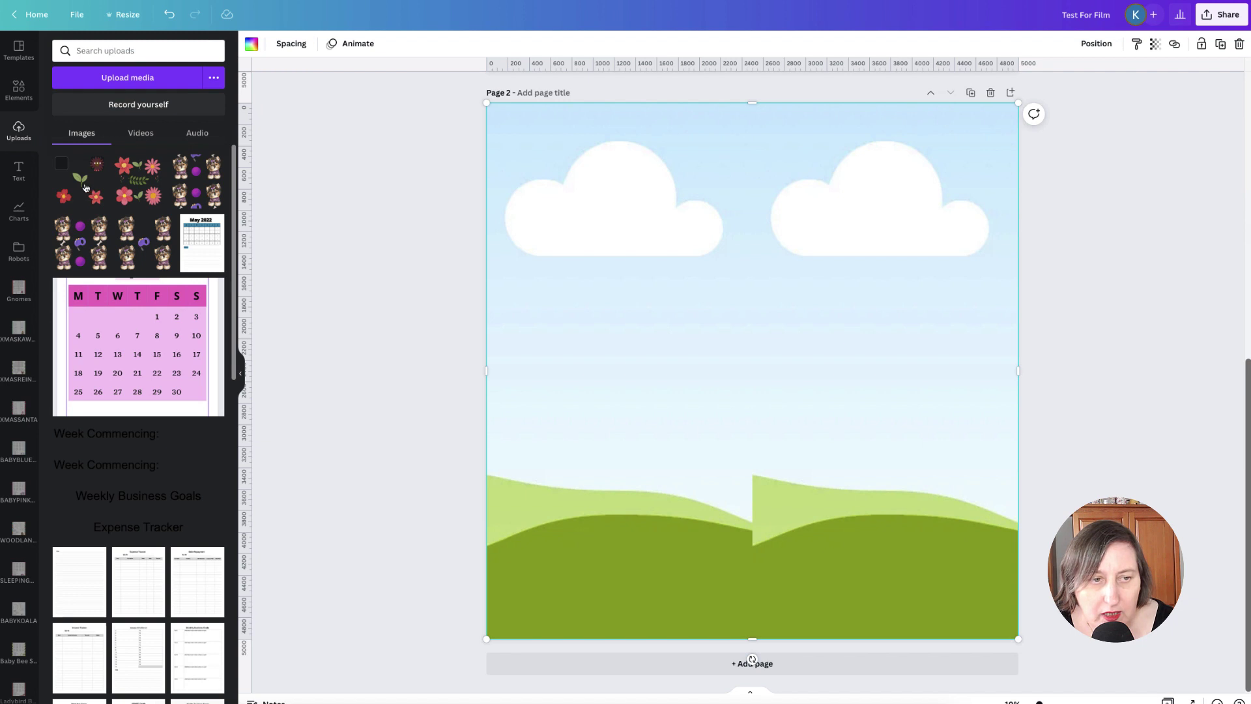
# Step: Place the flower tile in the left grid cell and adjust its crop
pyautogui.click(84, 187)
pyautogui.moveTo(760, 332); pyautogui.dragTo(487, 277)
pyautogui.doubleClick(642, 292)
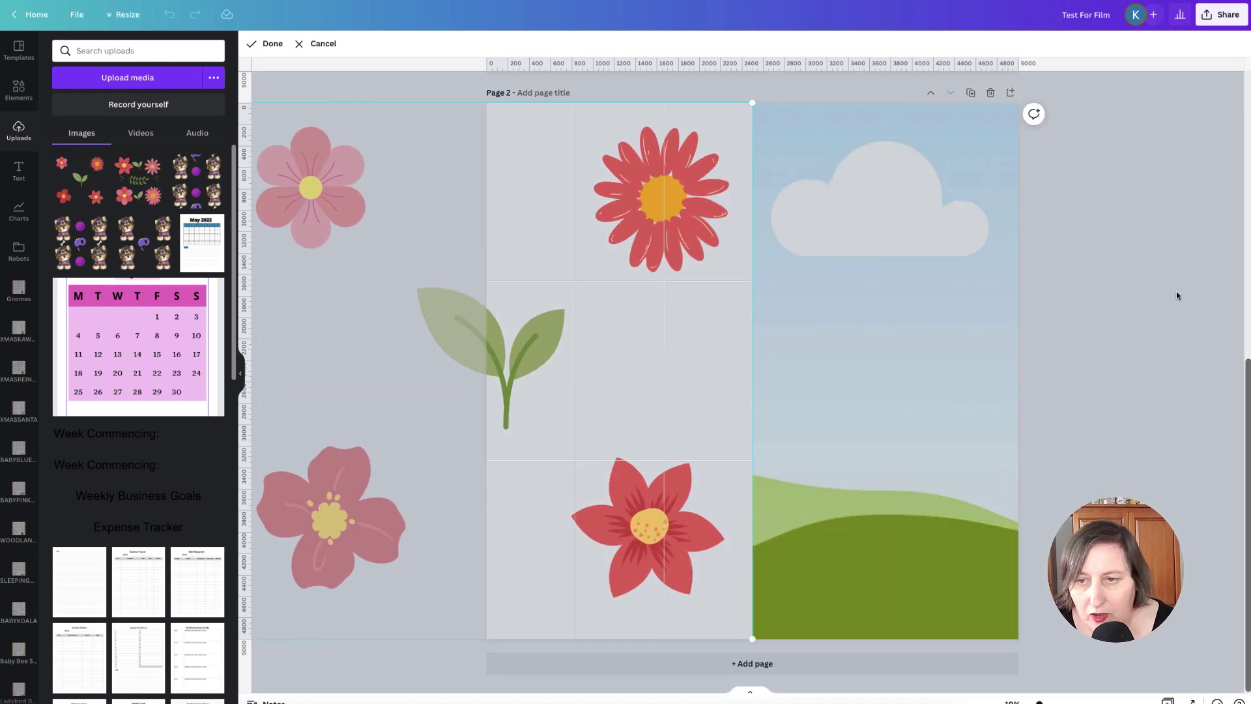
pyautogui.press('Return')
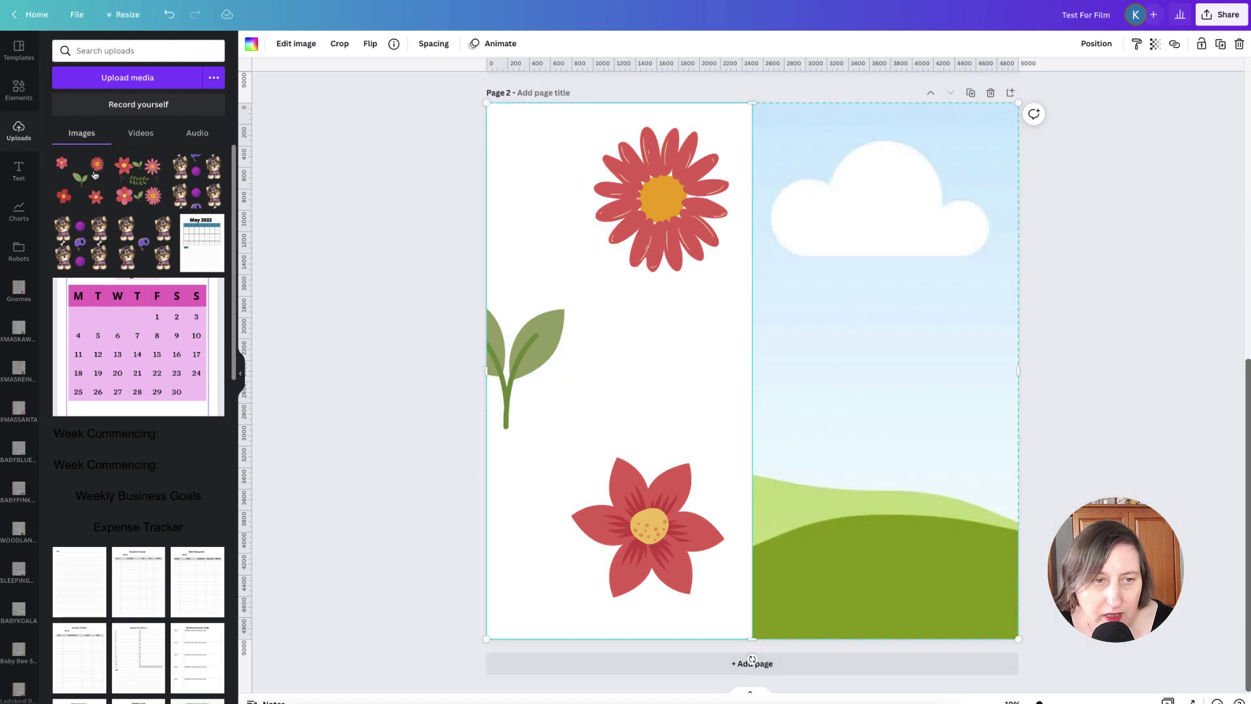
# Step: Put the flower tile into the right cell, shifted to offset the flowers
pyautogui.moveTo(137, 189); pyautogui.dragTo(1060, 215)
pyautogui.doubleClick(869, 224)
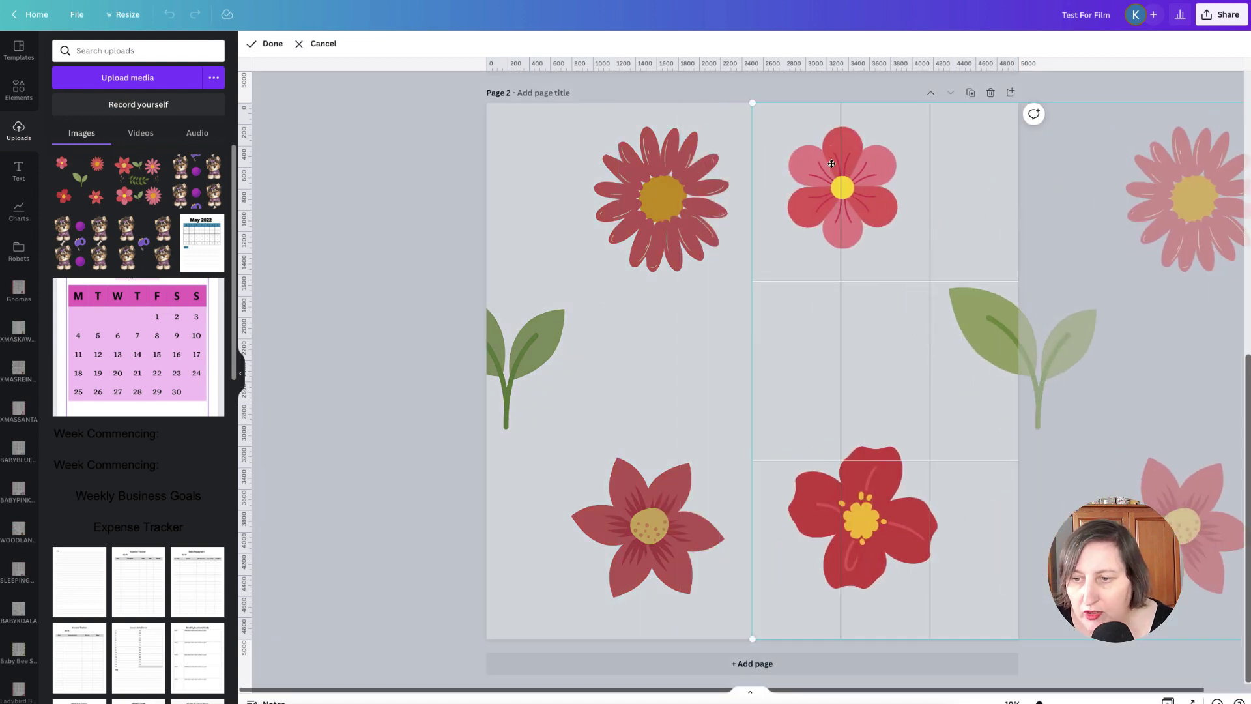
pyautogui.click(409, 233)
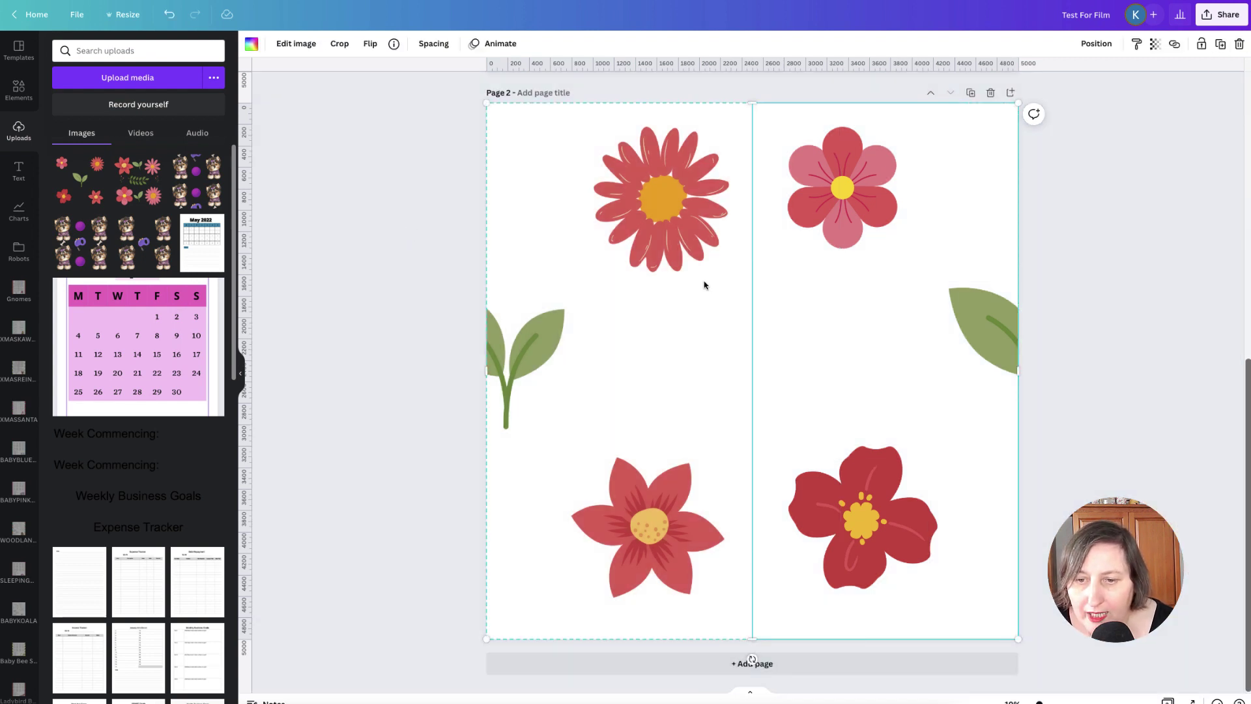
# Step: Add the pink rosebud from Recently used, recolour its green to #6f913d, and shrink it into the centre
pyautogui.click(20, 98)
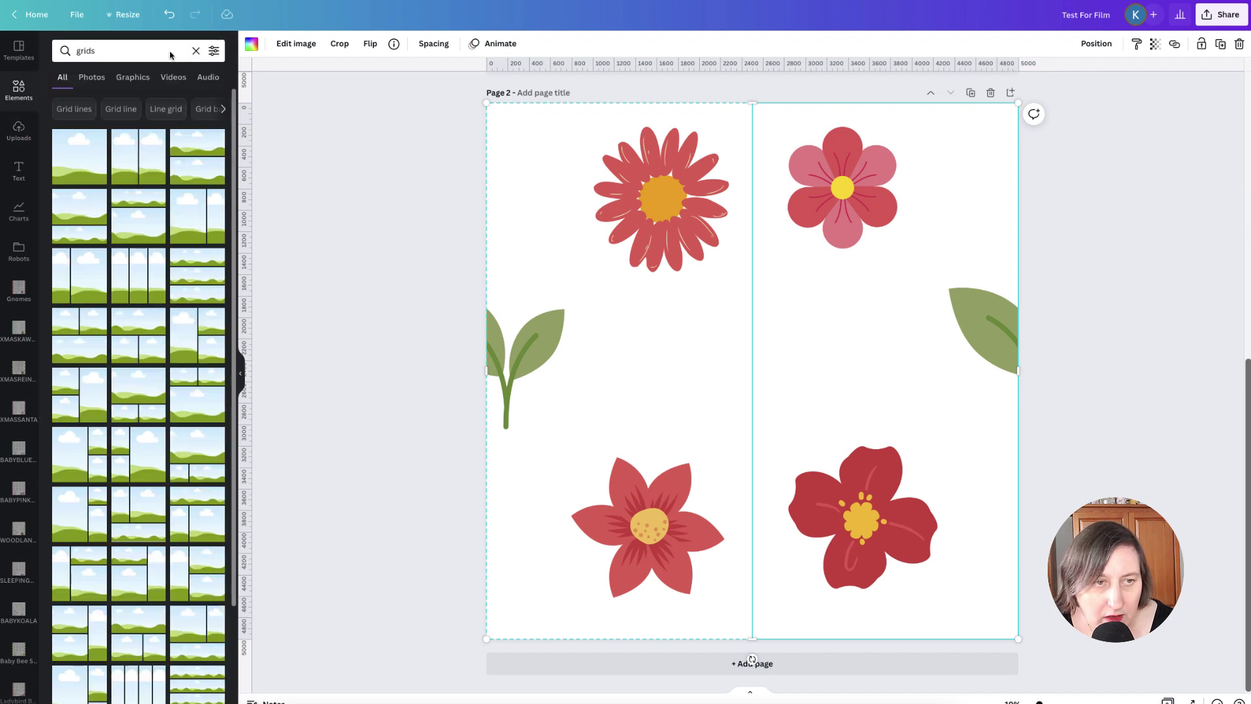
pyautogui.click(195, 52)
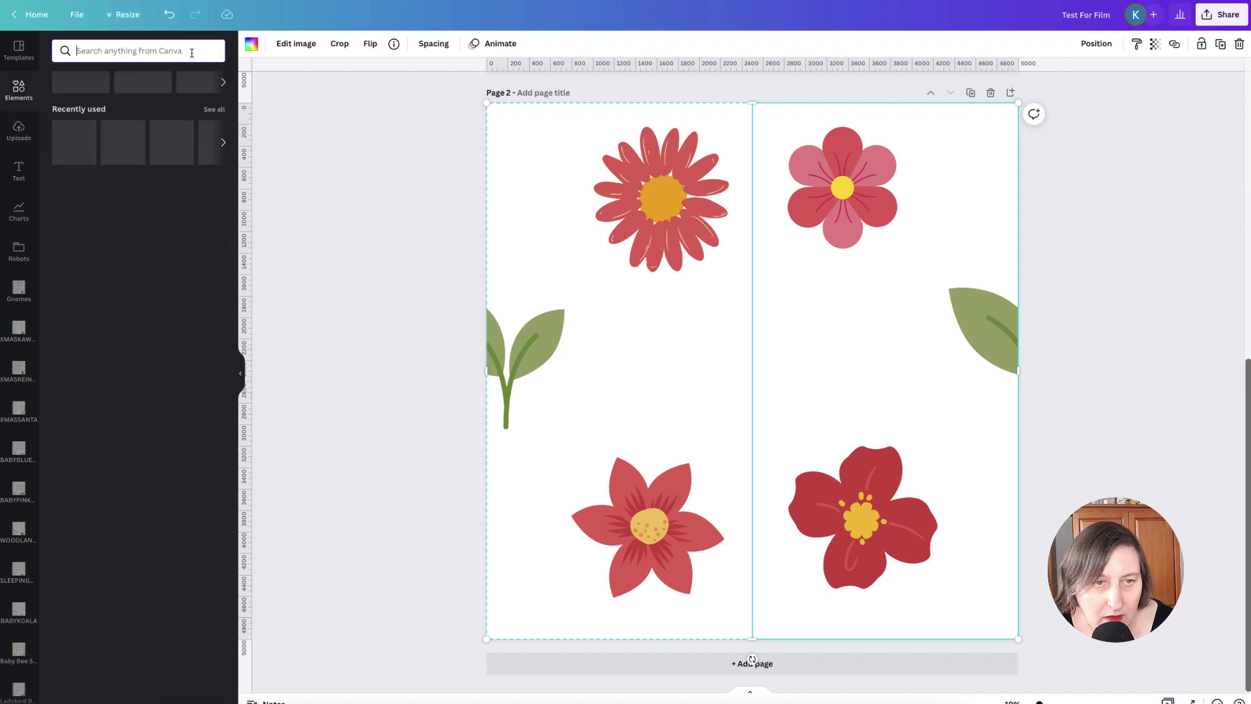
pyautogui.click(213, 112)
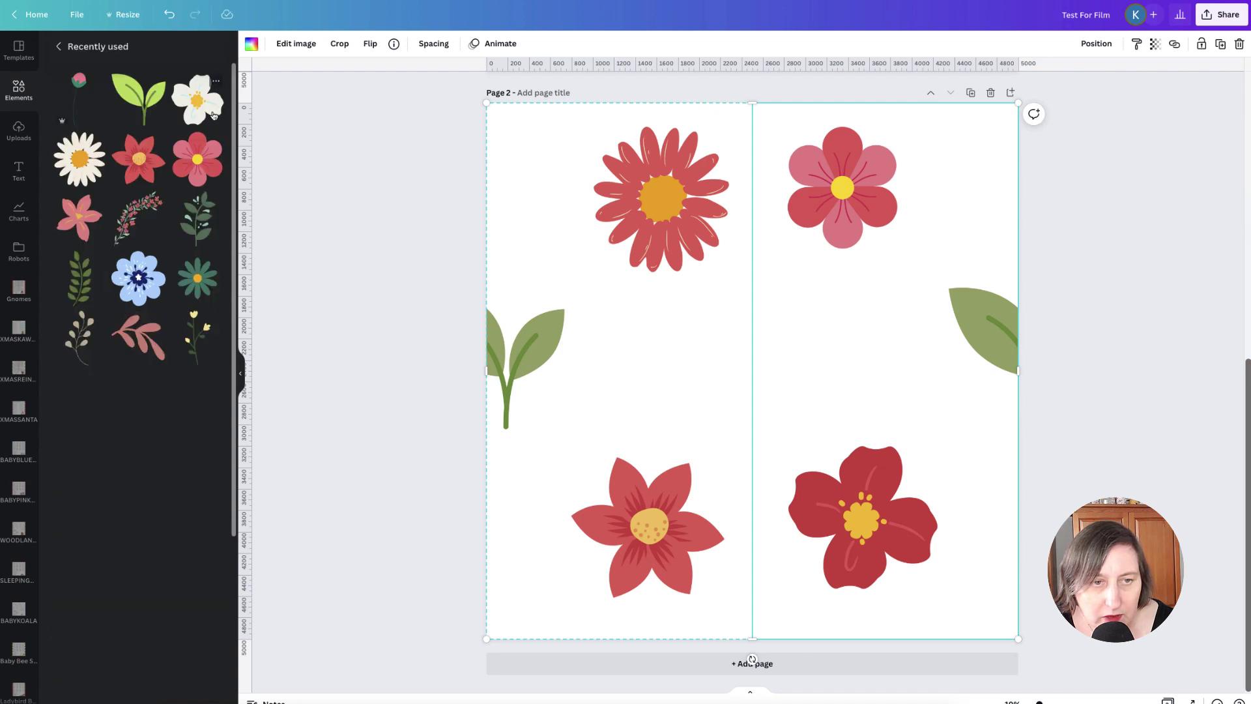
pyautogui.click(73, 90)
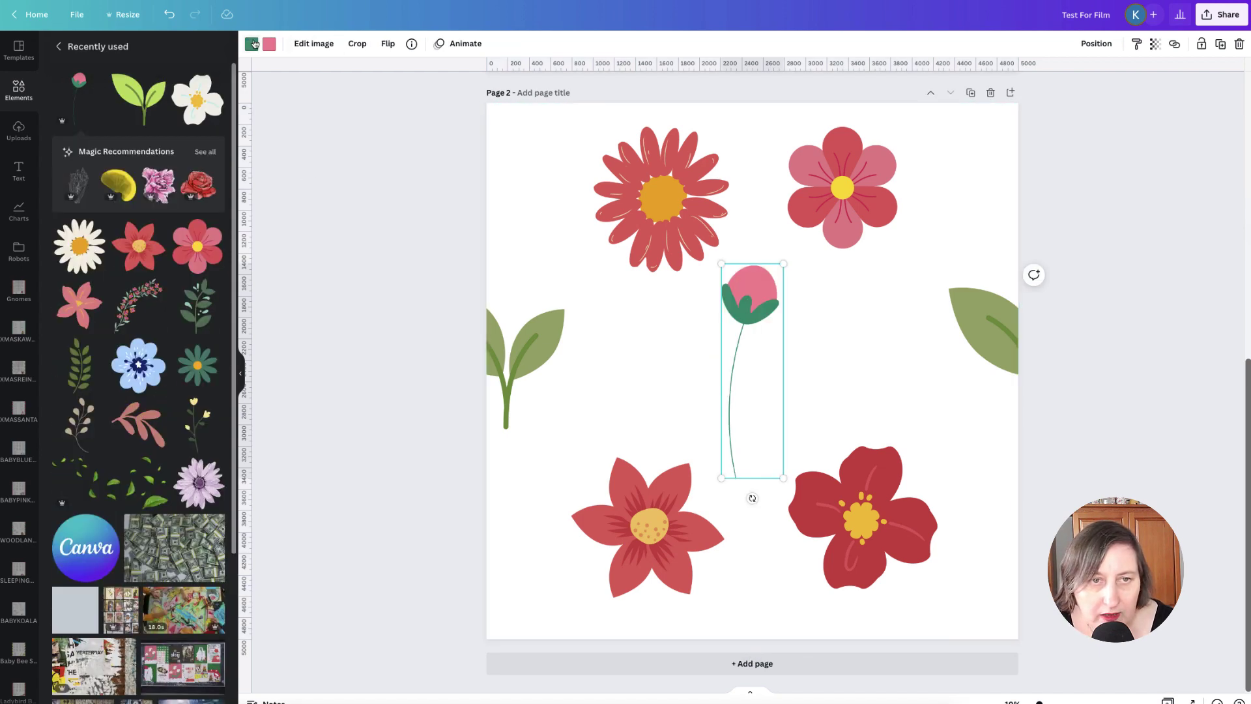
pyautogui.click(253, 46)
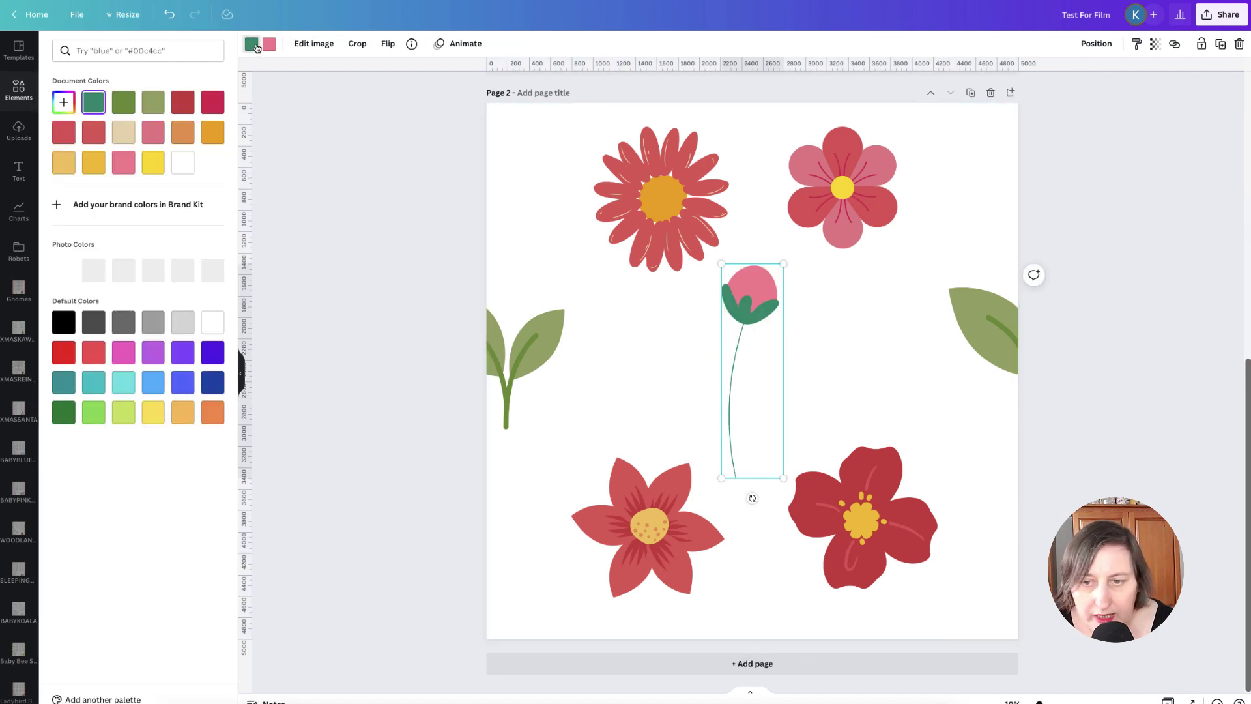
pyautogui.click(127, 104)
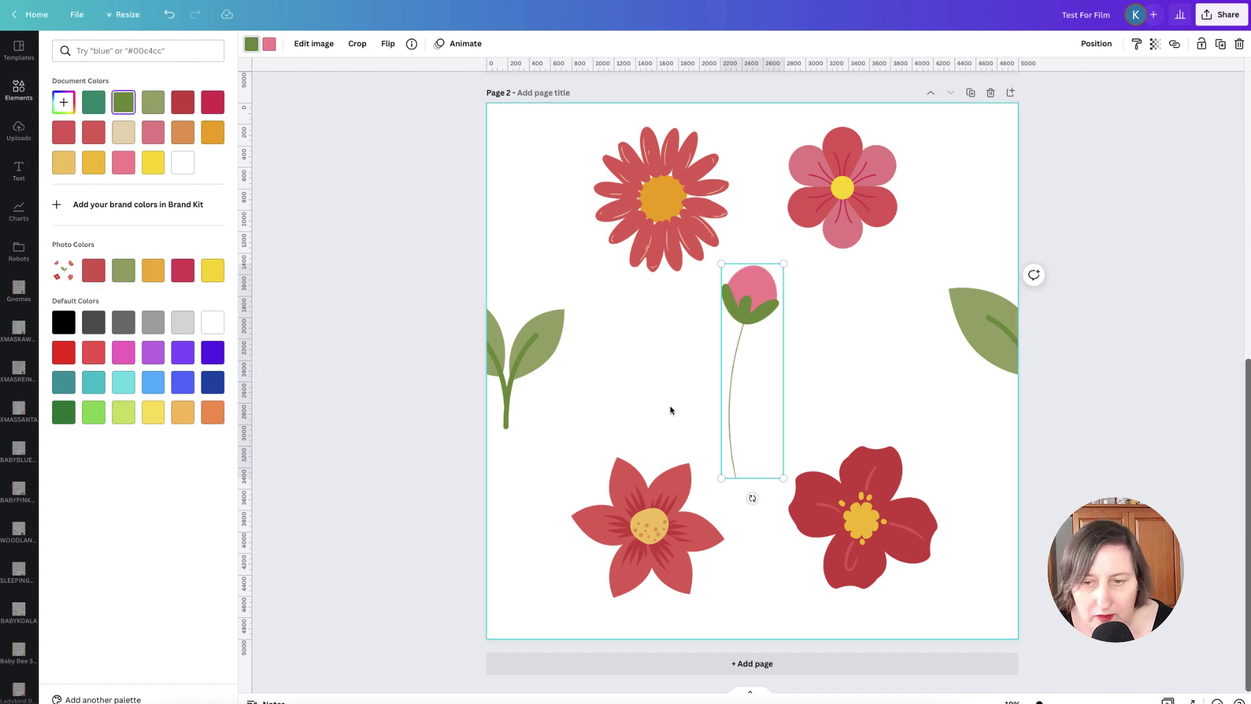
pyautogui.moveTo(784, 478); pyautogui.dragTo(765, 413)
pyautogui.moveTo(729, 335); pyautogui.dragTo(740, 358)
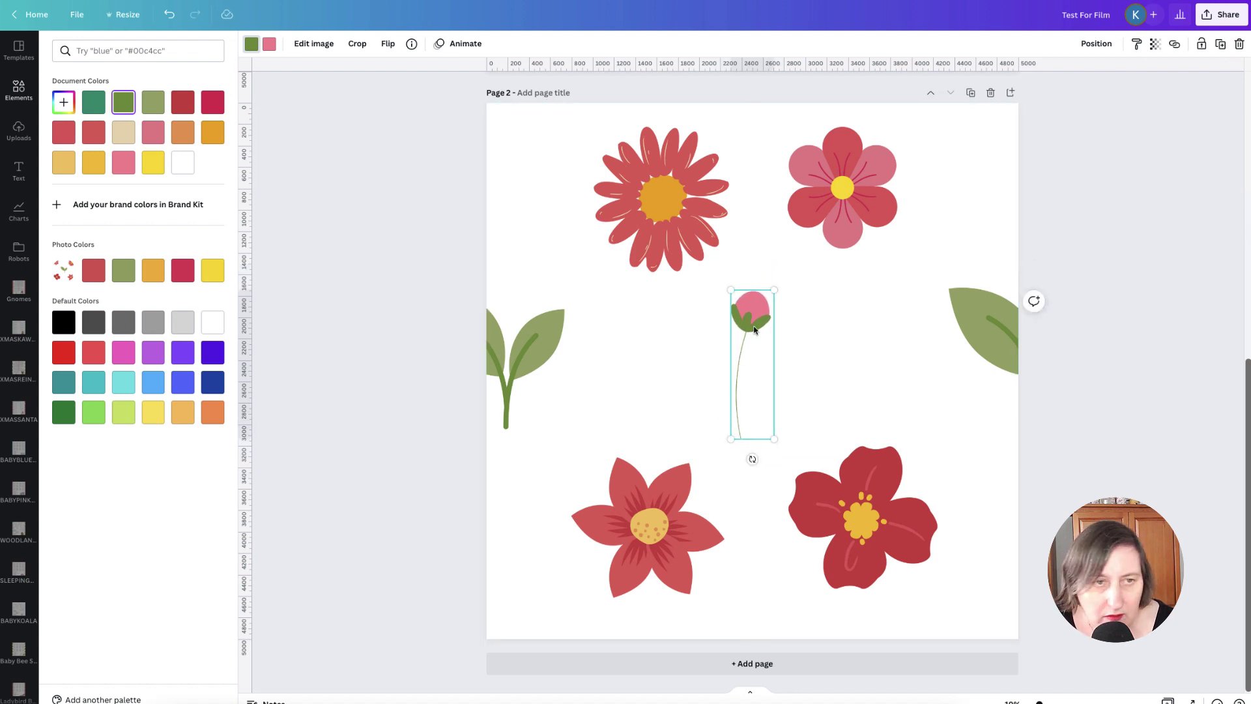
# Step: Nudge the rosebud down along the centre guide into the gap between the flowers
pyautogui.click(23, 93)
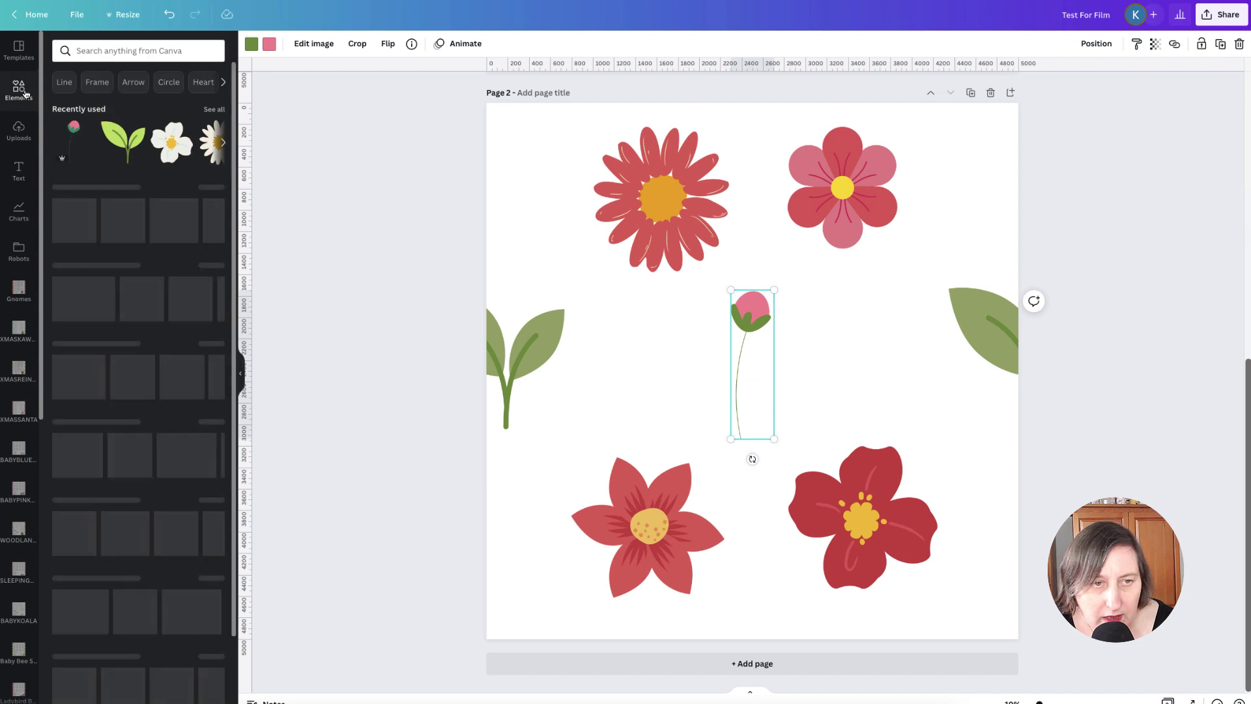
pyautogui.click(213, 108)
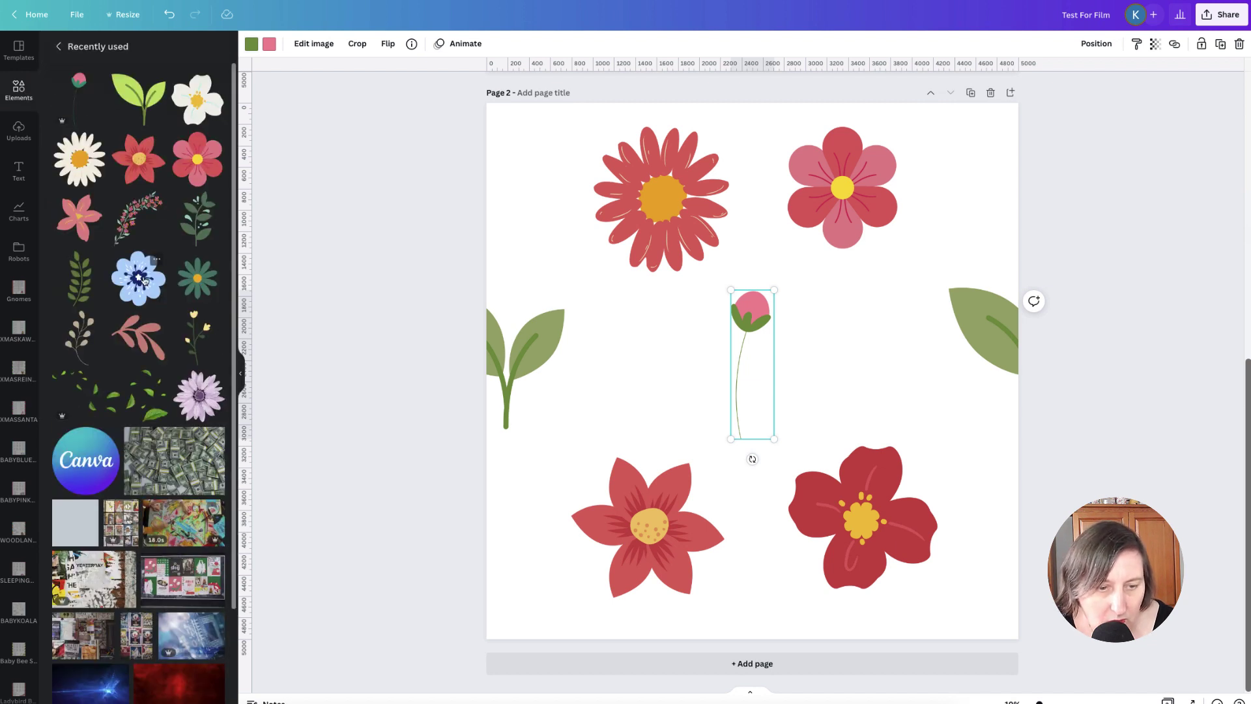
pyautogui.scroll(-3, 145, 280)
pyautogui.scroll(4, 145, 281)
pyautogui.moveTo(753, 335)
pyautogui.mouseDown()
pyautogui.moveTo(753, 208)
pyautogui.moveTo(750, 344)
pyautogui.mouseUp()
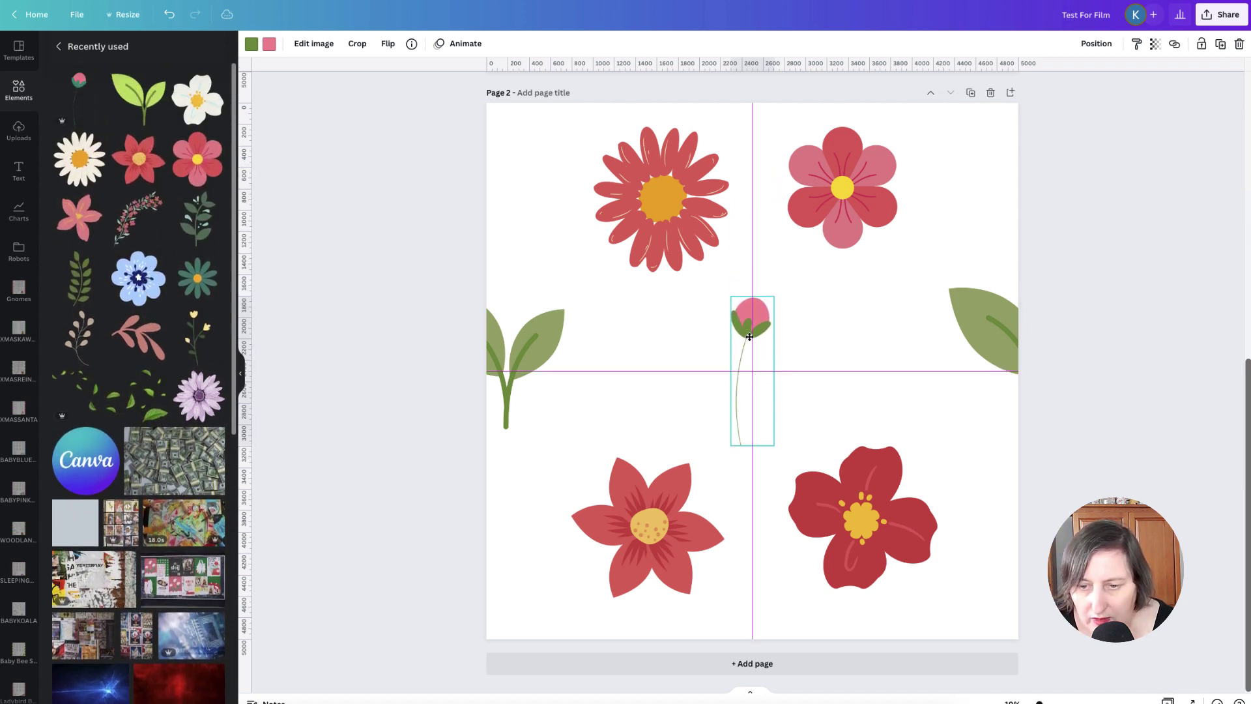
pyautogui.moveTo(749, 335); pyautogui.dragTo(750, 335)
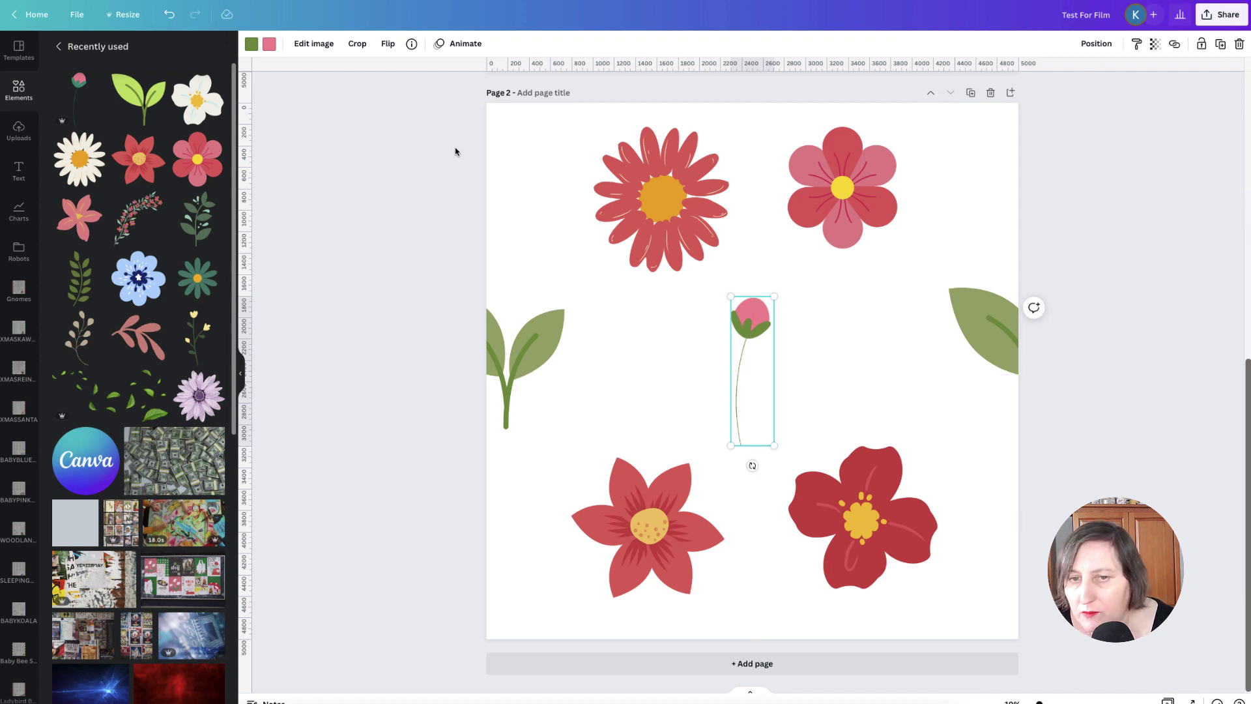
# Step: Download only Page 2 of the design as a transparent PNG
pyautogui.click(1222, 15)
pyautogui.click(1135, 285)
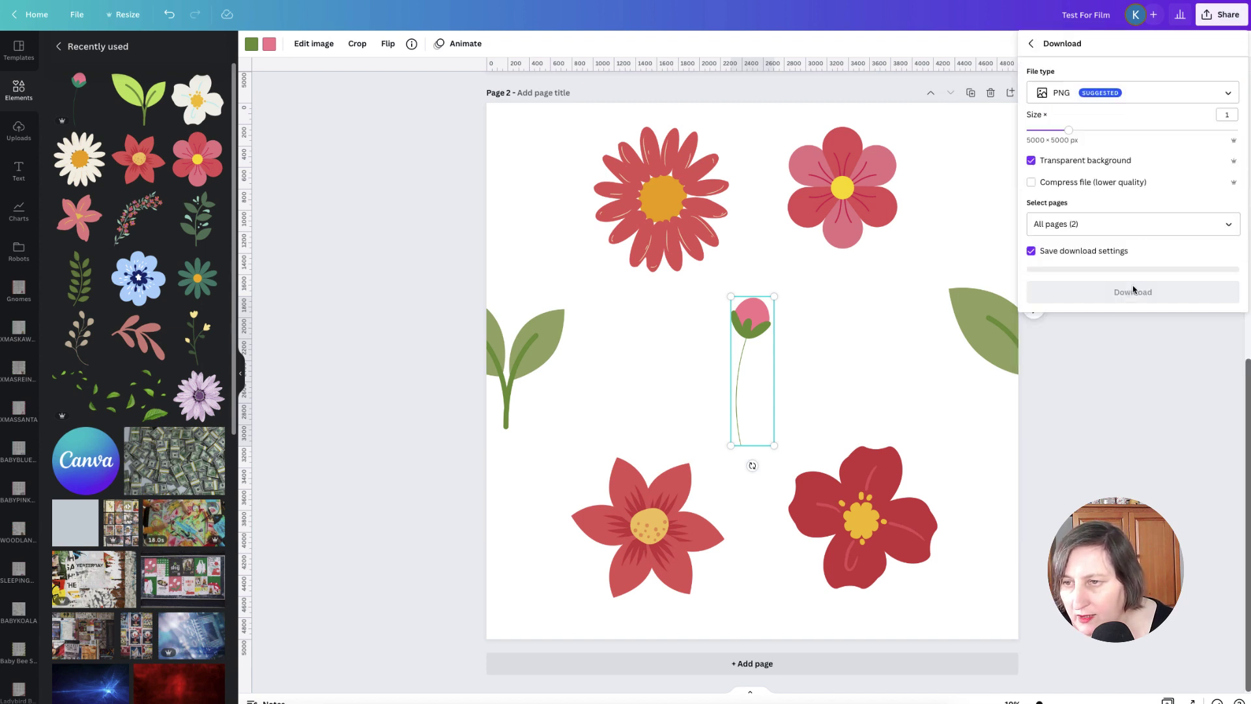
pyautogui.click(1208, 226)
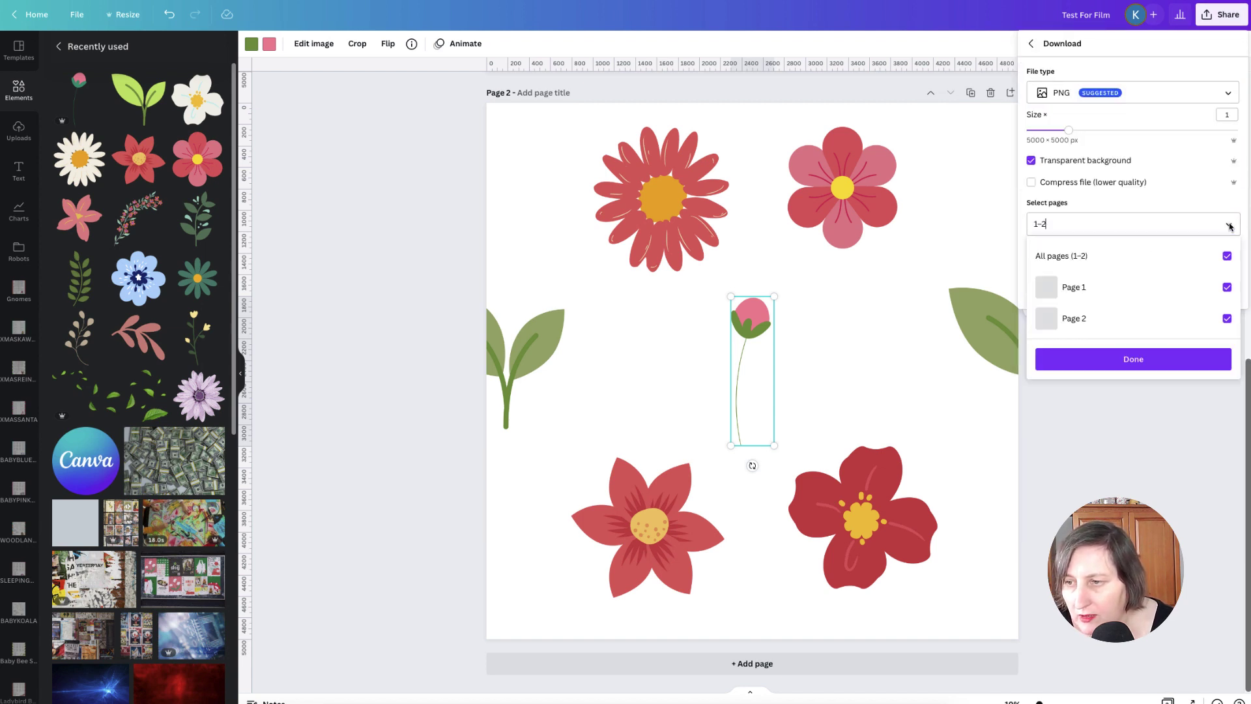
pyautogui.click(1227, 255)
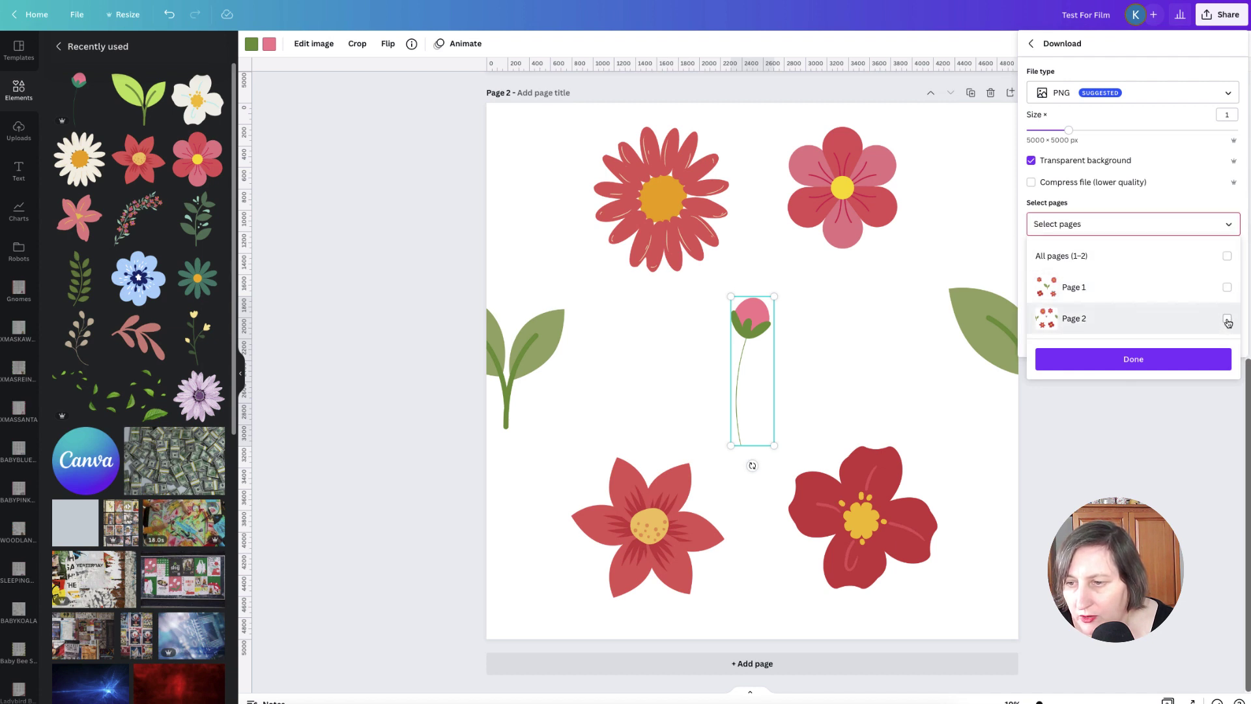
pyautogui.click(1226, 319)
pyautogui.click(1196, 361)
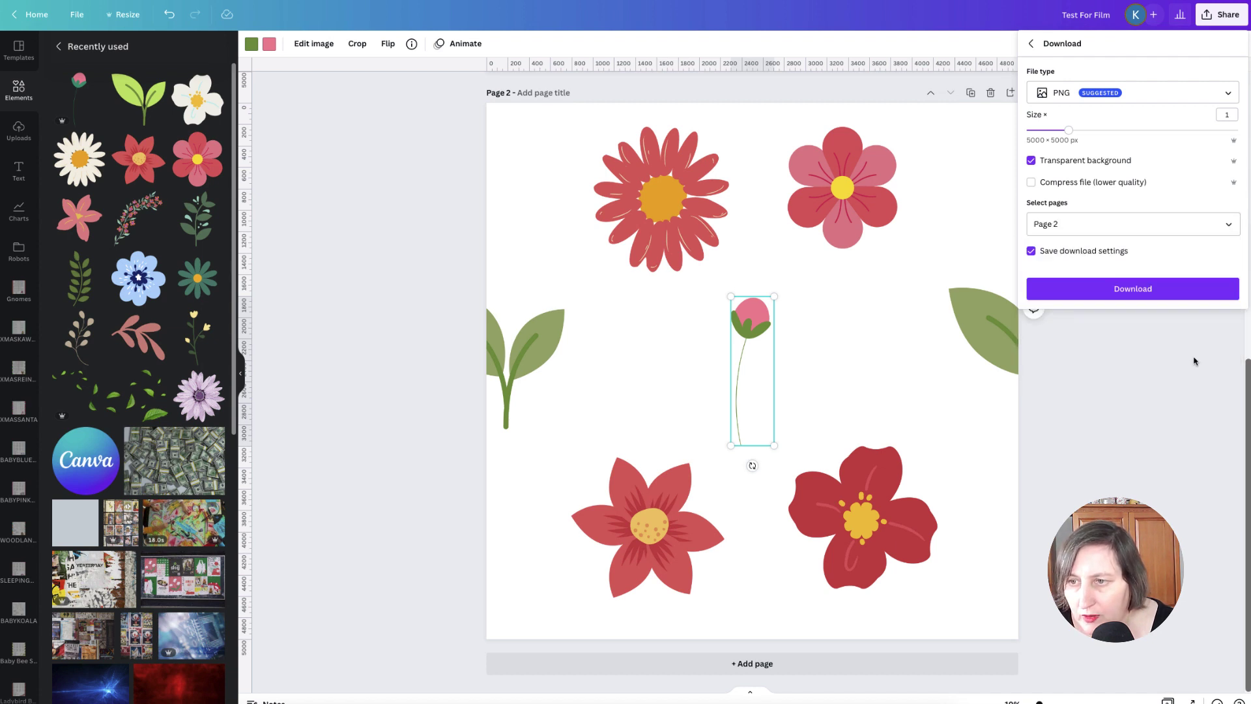
pyautogui.click(1141, 290)
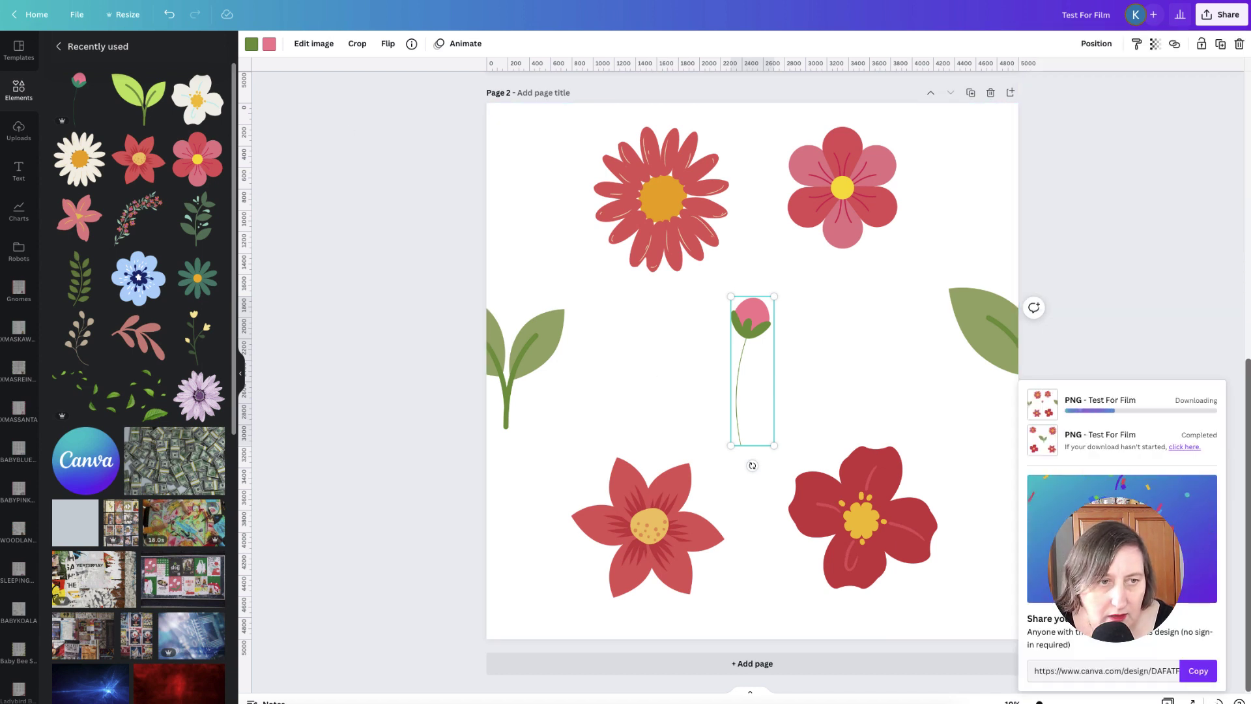
# Step: Add Page 3 and fill it with a two-row grid from 'grids', with spacing 0
pyautogui.click(19, 129)
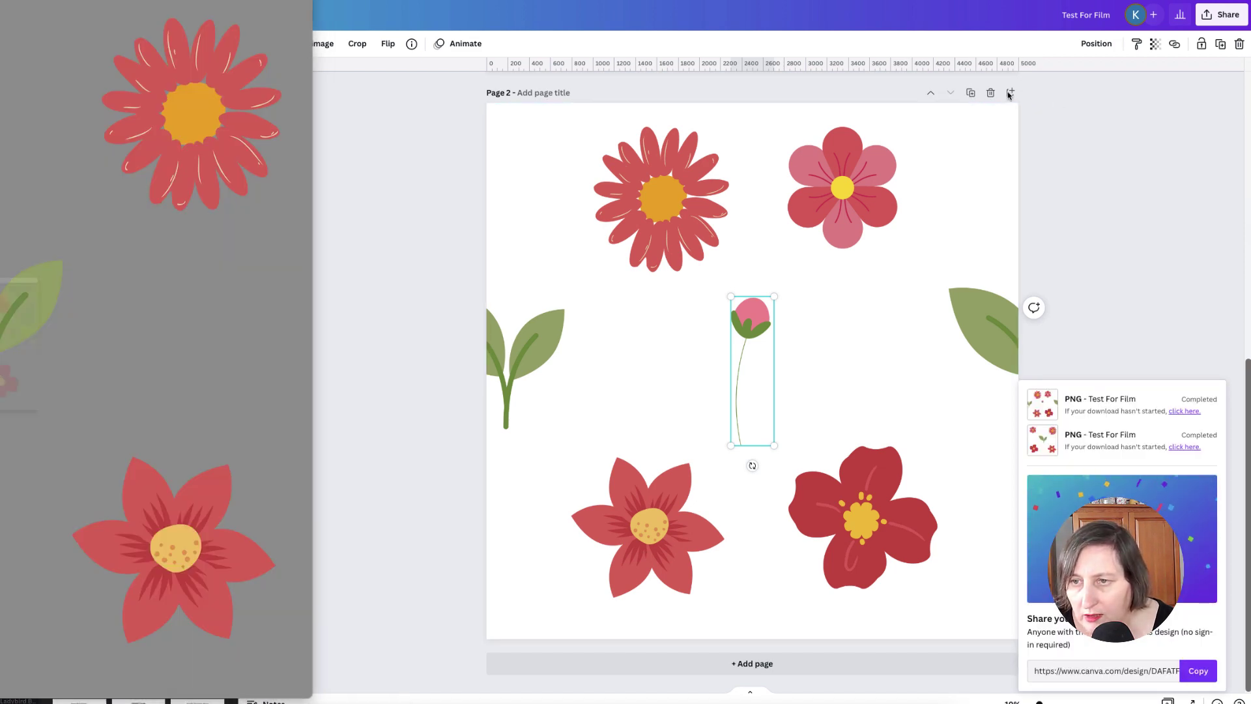
pyautogui.click(1011, 93)
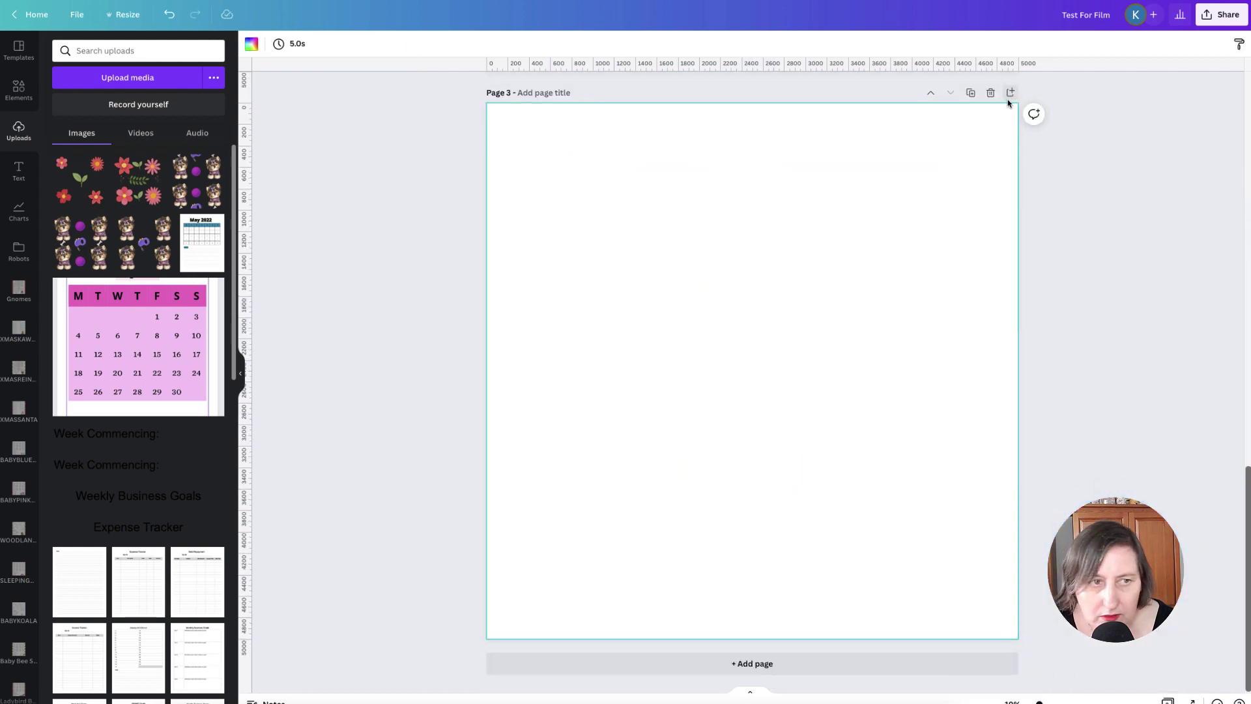
pyautogui.click(16, 93)
pyautogui.click(57, 48)
pyautogui.click(135, 50)
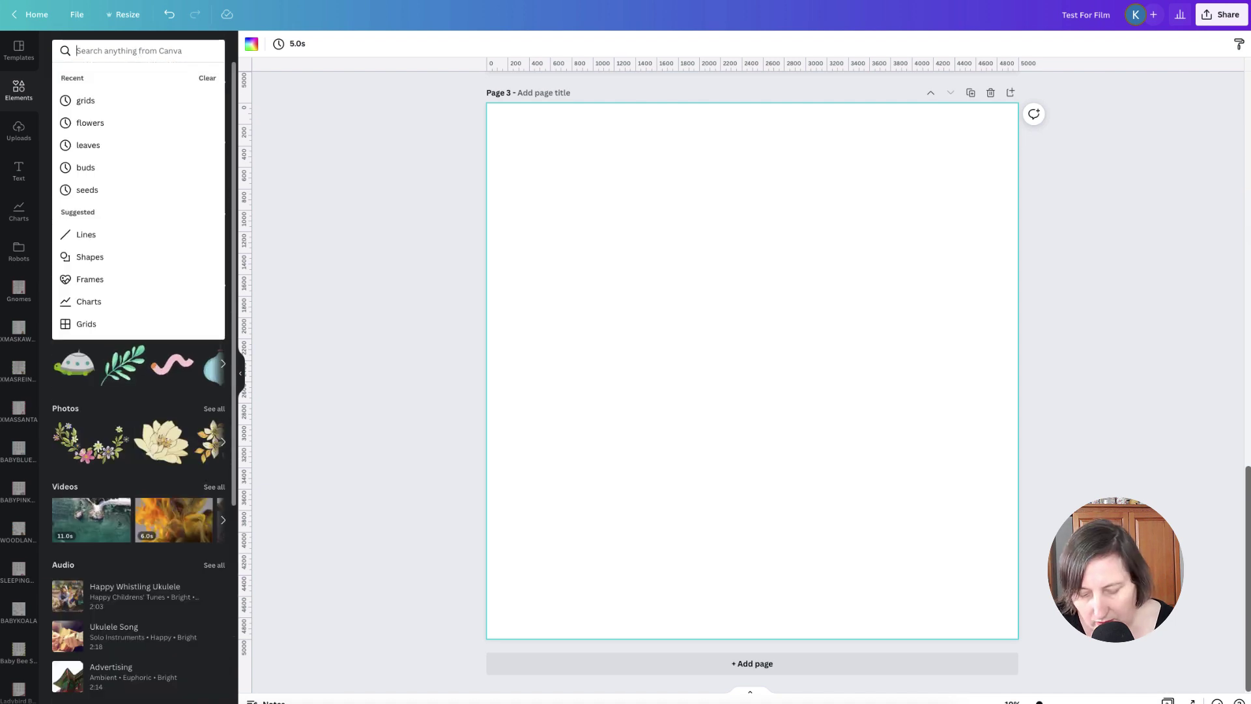
pyautogui.write('grids')
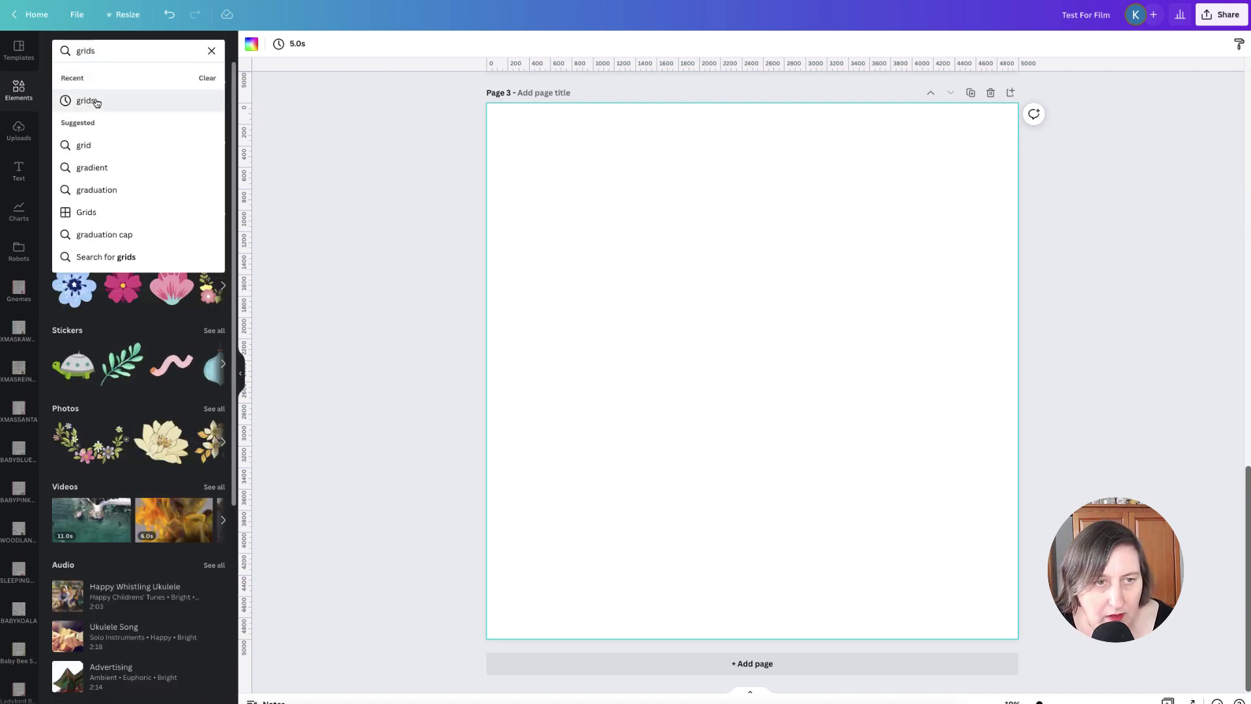
pyautogui.click(91, 99)
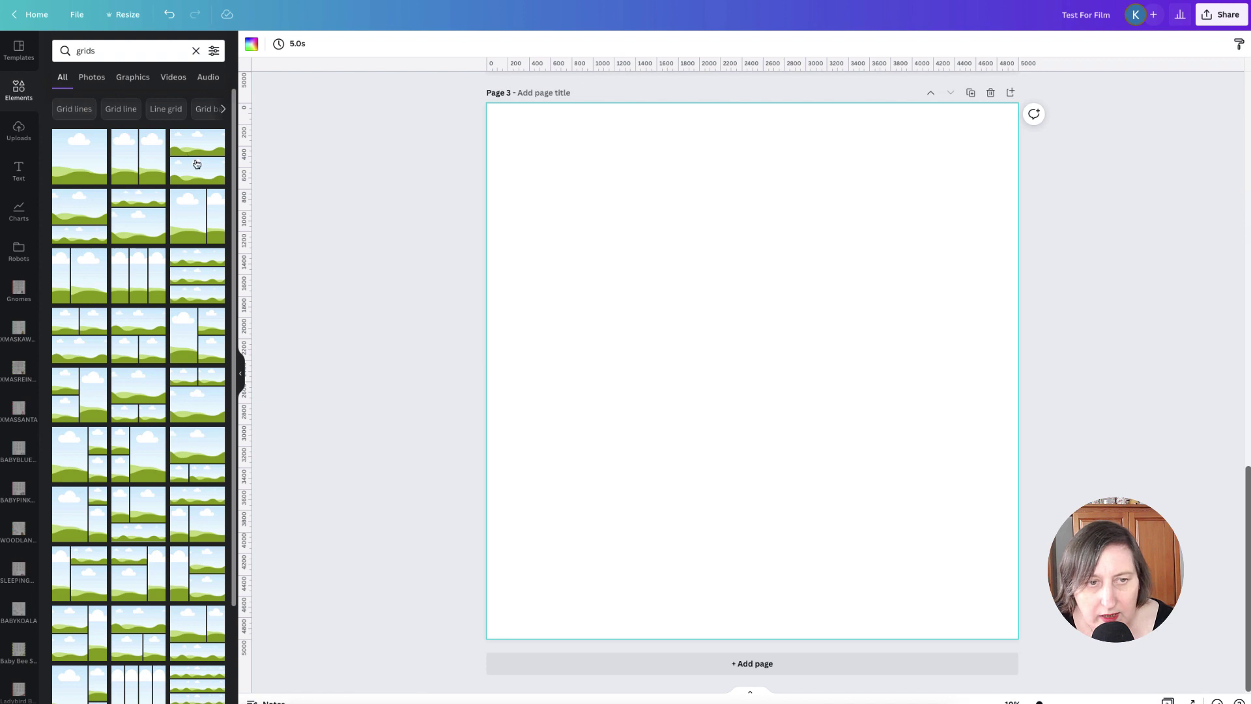
pyautogui.click(196, 160)
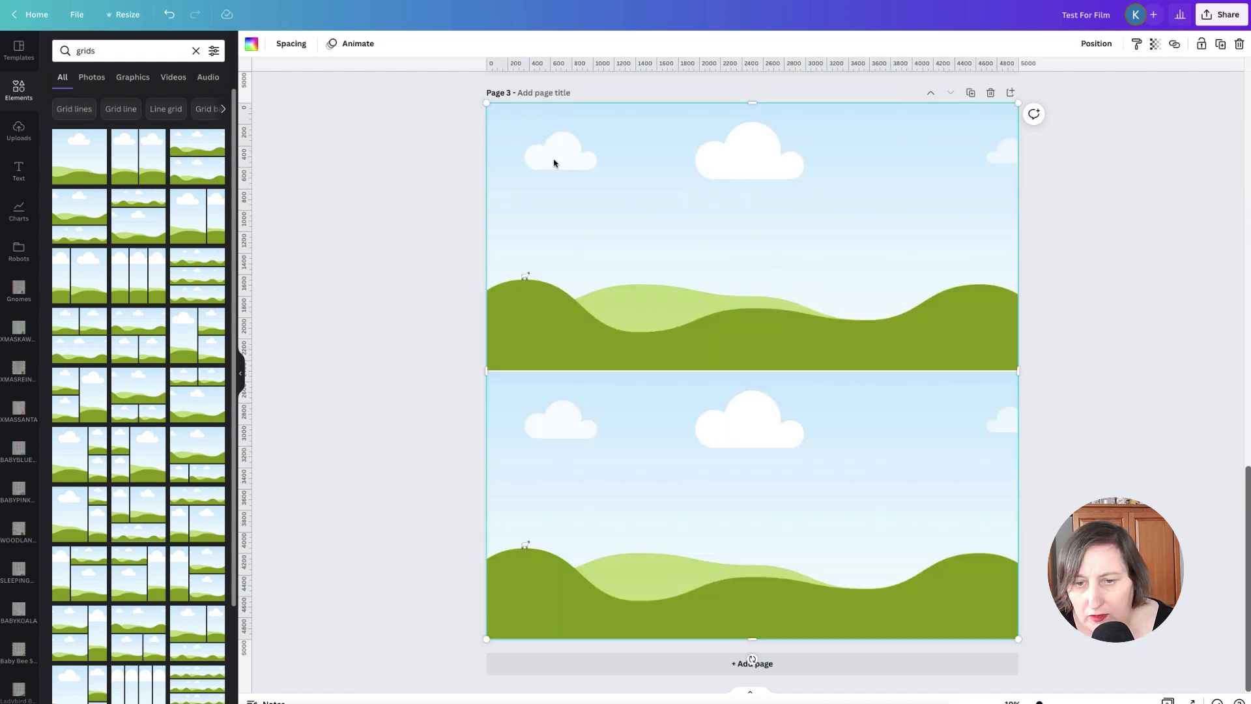
pyautogui.click(293, 44)
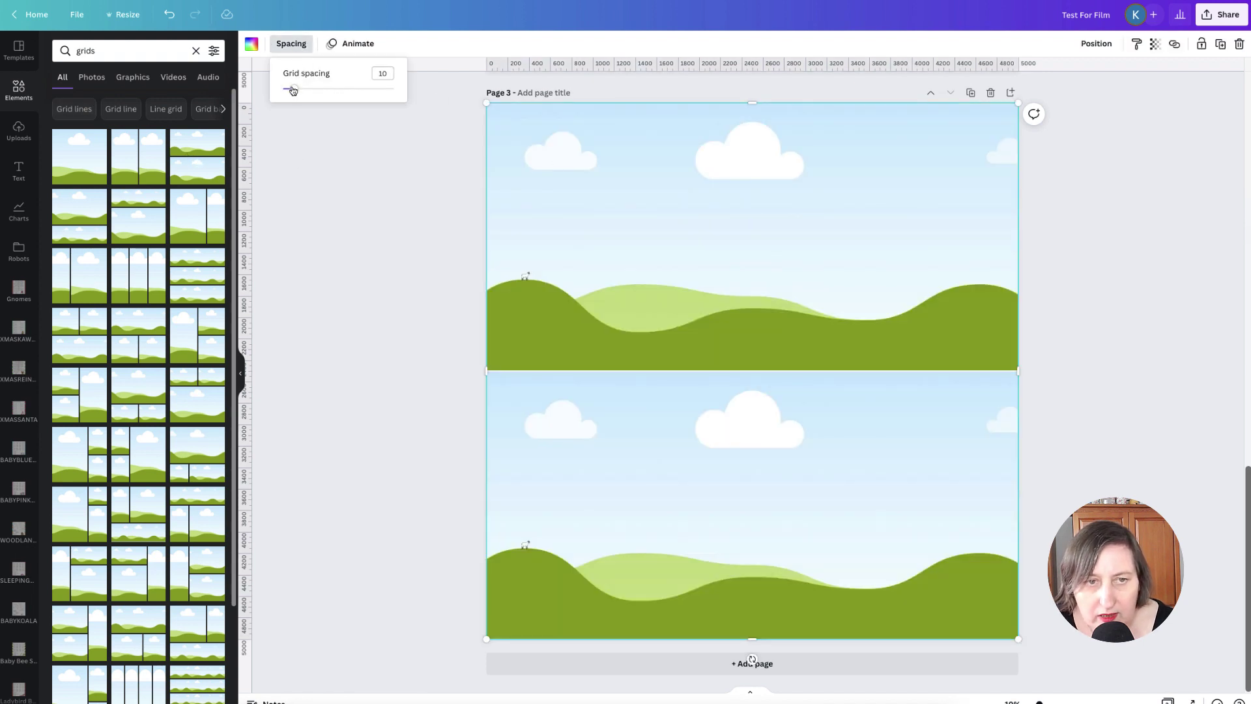
# Step: Drop the flower tile into Page 3's top cell and shift it upward inside the frame
pyautogui.click(18, 131)
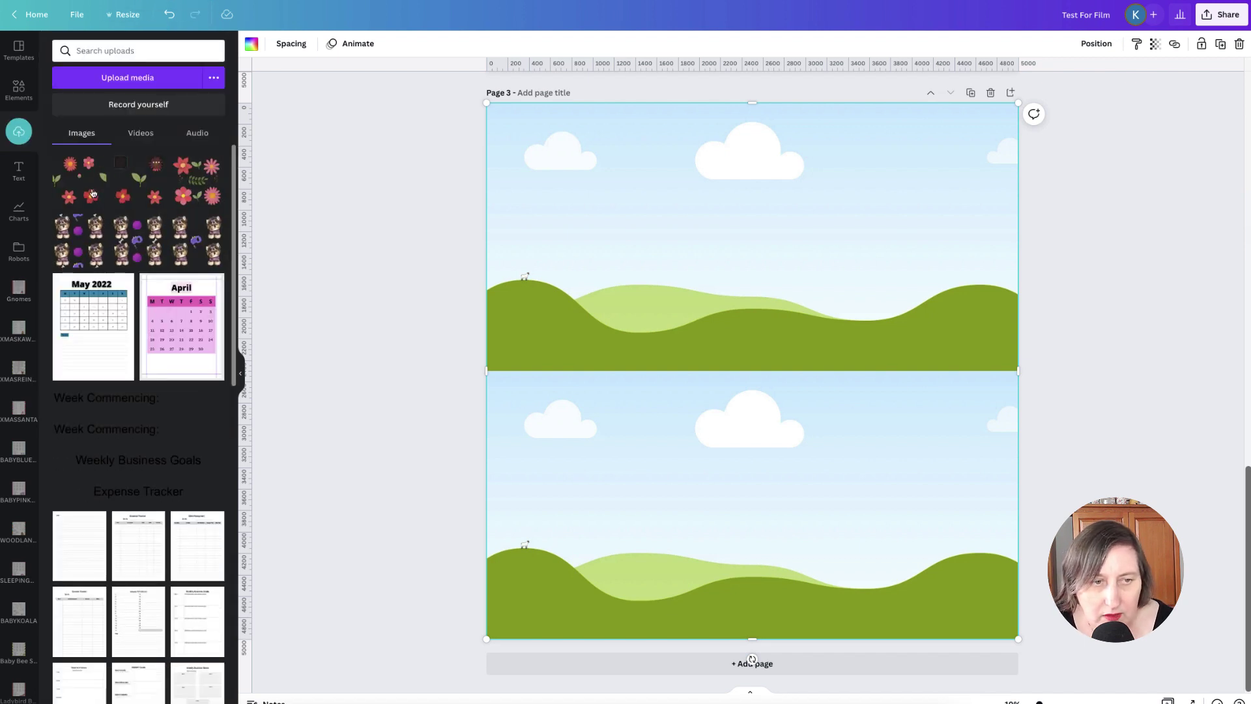
pyautogui.moveTo(91, 185); pyautogui.dragTo(734, 198)
pyautogui.doubleClick(736, 196)
pyautogui.moveTo(820, 220); pyautogui.dragTo(813, 37)
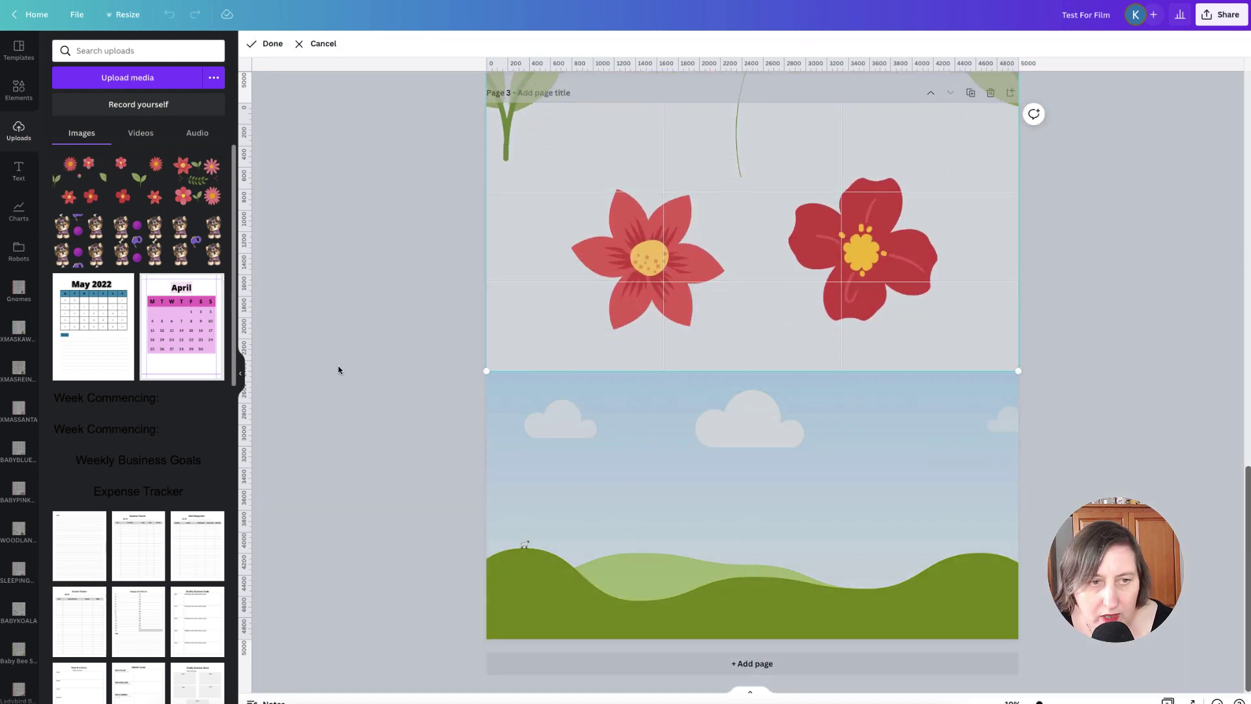
pyautogui.click(75, 187)
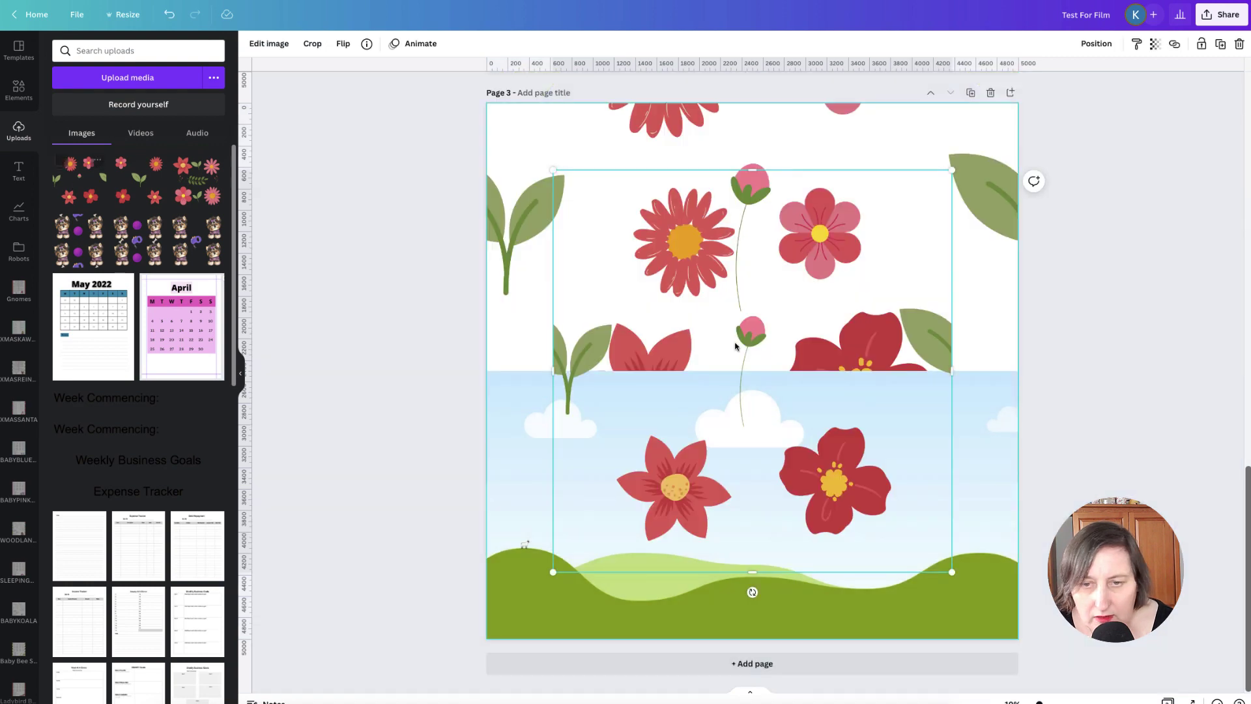
# Step: Place the tile in the lower cell and shift it down to offset the flowers
pyautogui.moveTo(765, 293); pyautogui.dragTo(778, 489)
pyautogui.doubleClick(777, 465)
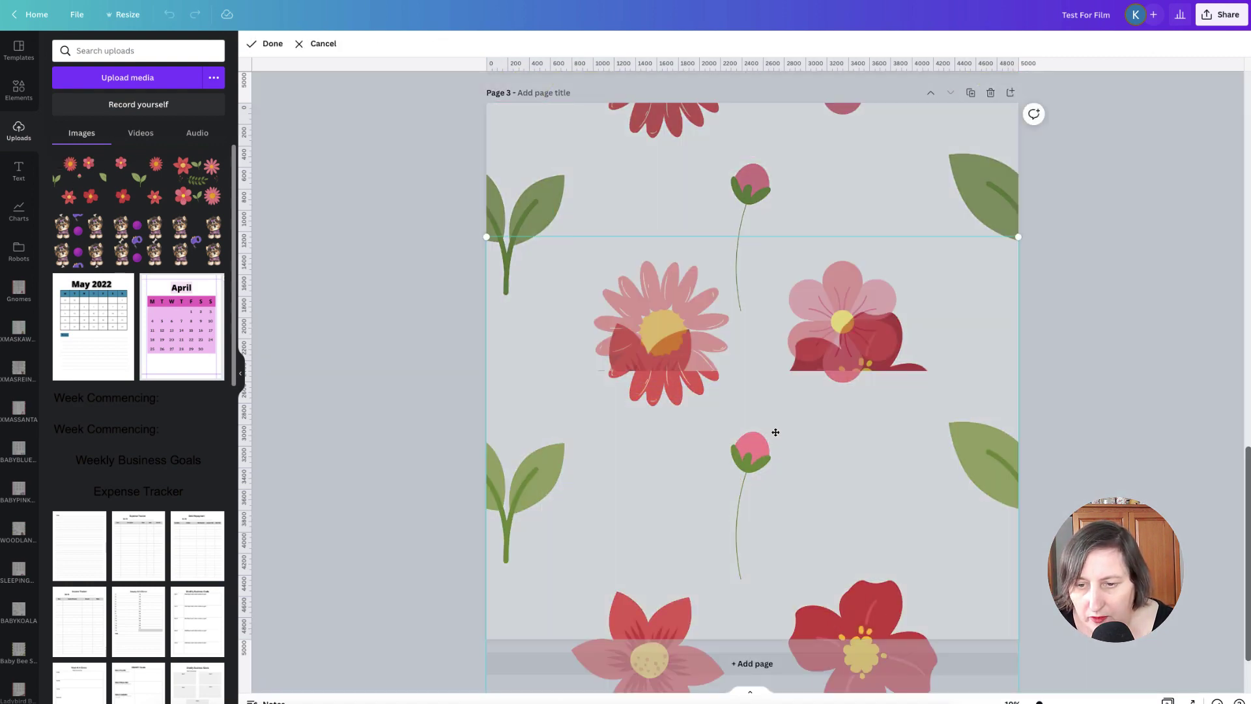
pyautogui.moveTo(776, 438); pyautogui.dragTo(777, 646)
pyautogui.moveTo(848, 485); pyautogui.dragTo(848, 515)
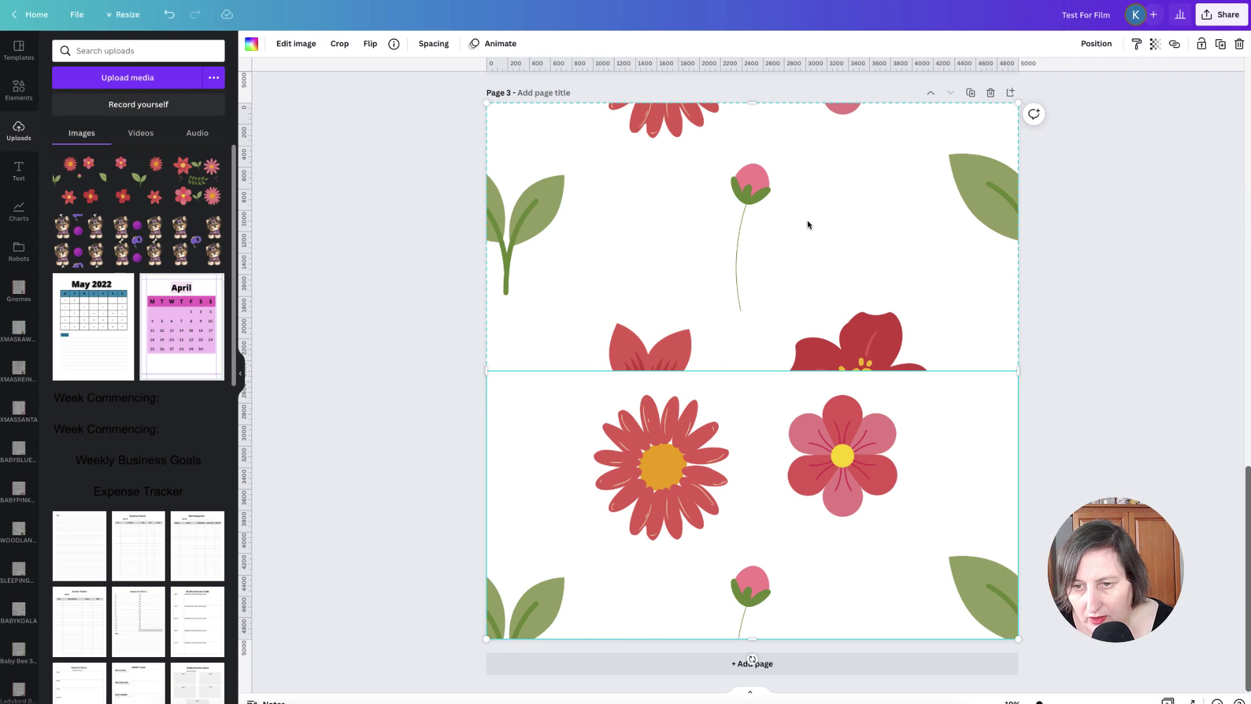
pyautogui.moveTo(810, 223); pyautogui.dragTo(839, 76)
pyautogui.click(1104, 348)
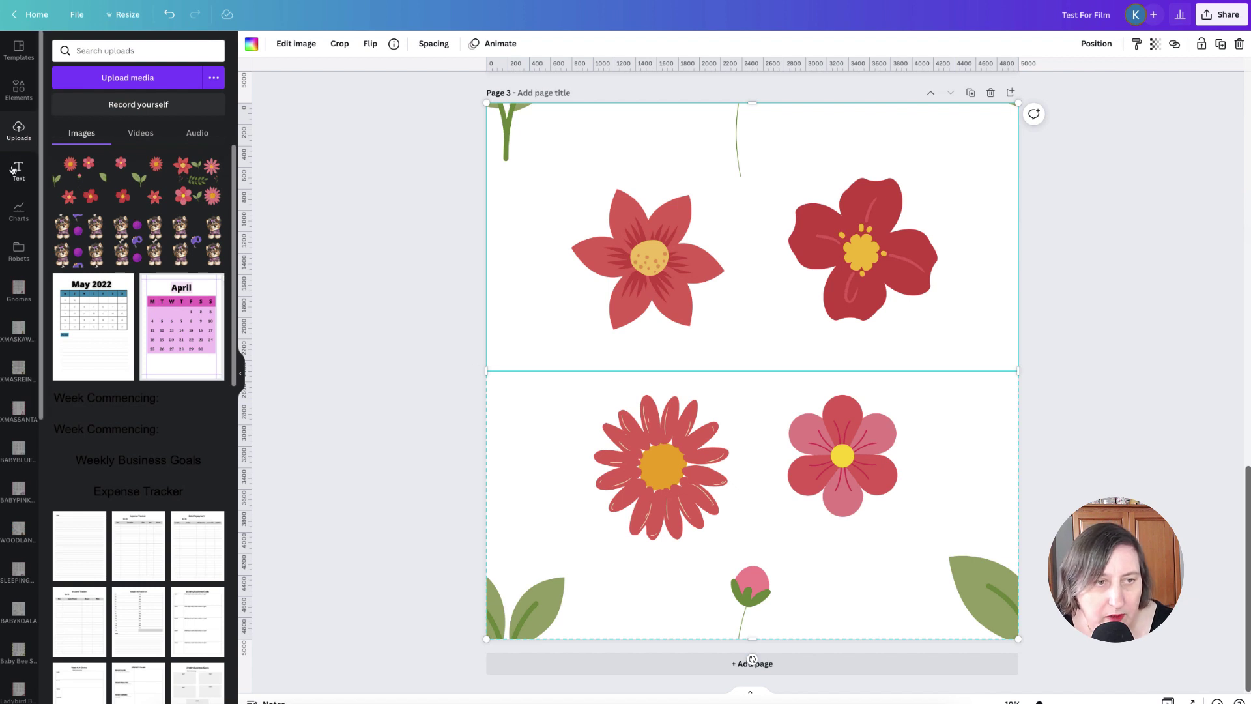
# Step: Add the flower-stem element from Recently used, shrink it and move it into the centre gap
pyautogui.click(22, 94)
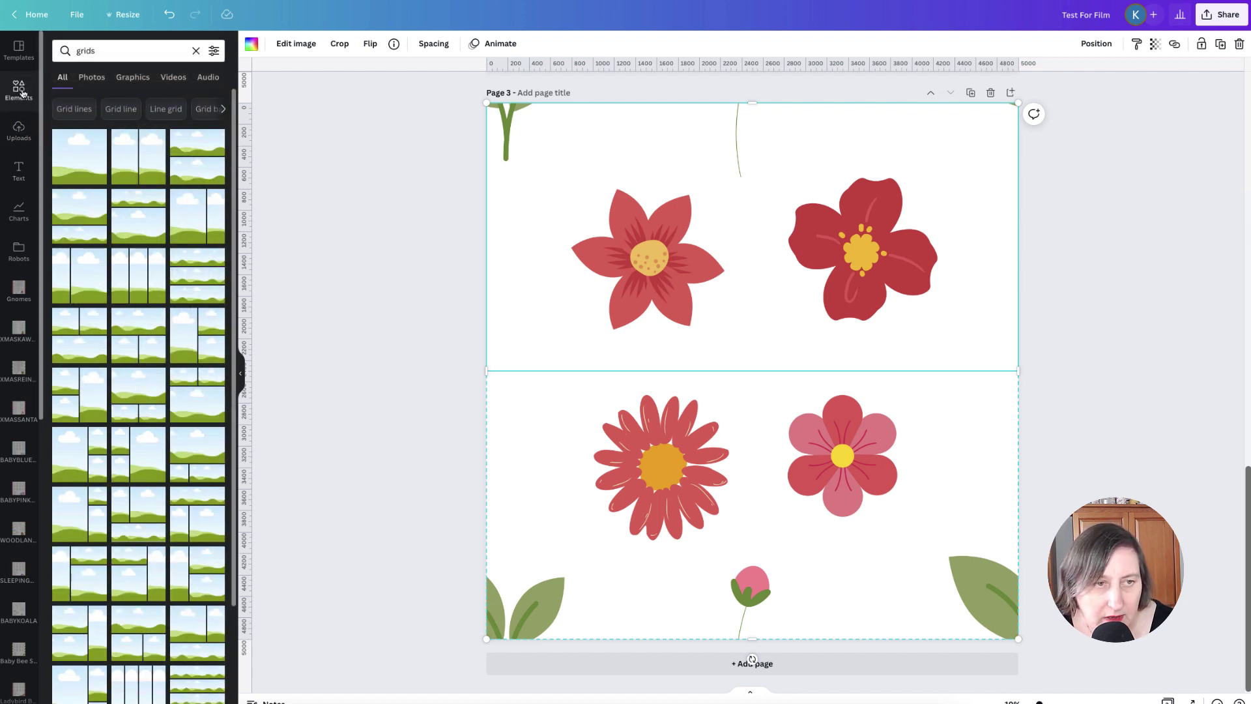
pyautogui.click(196, 51)
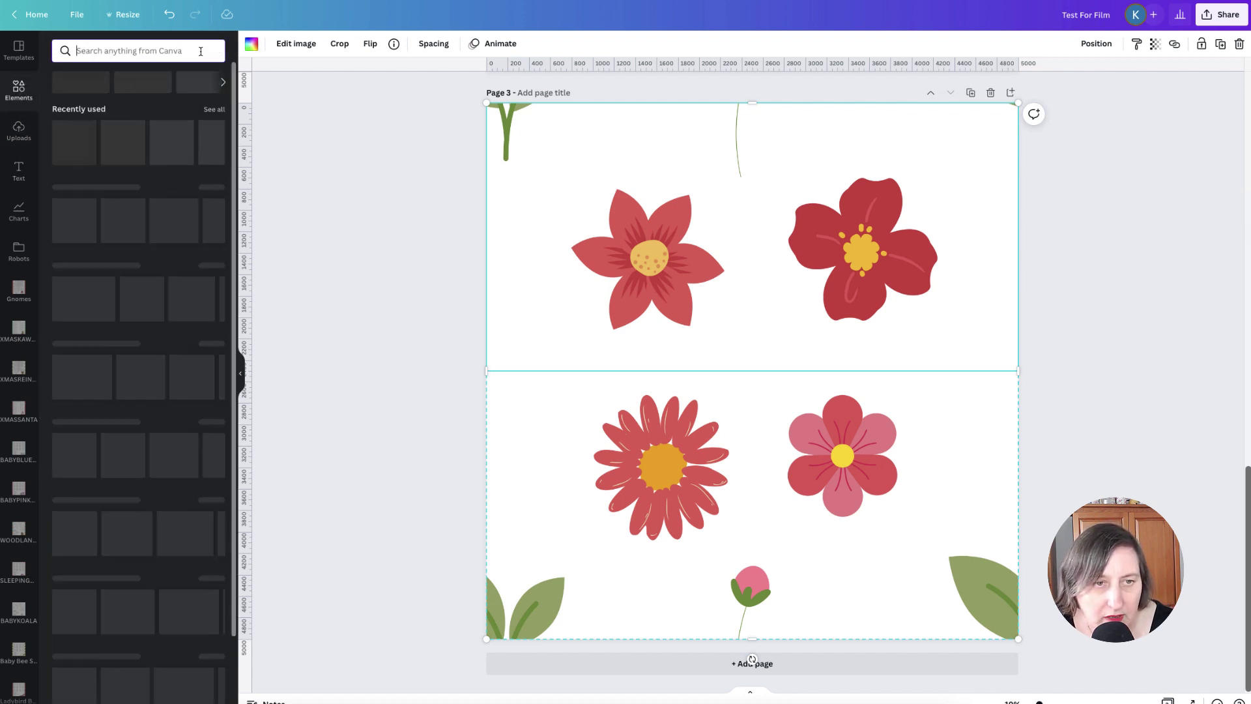
pyautogui.click(213, 108)
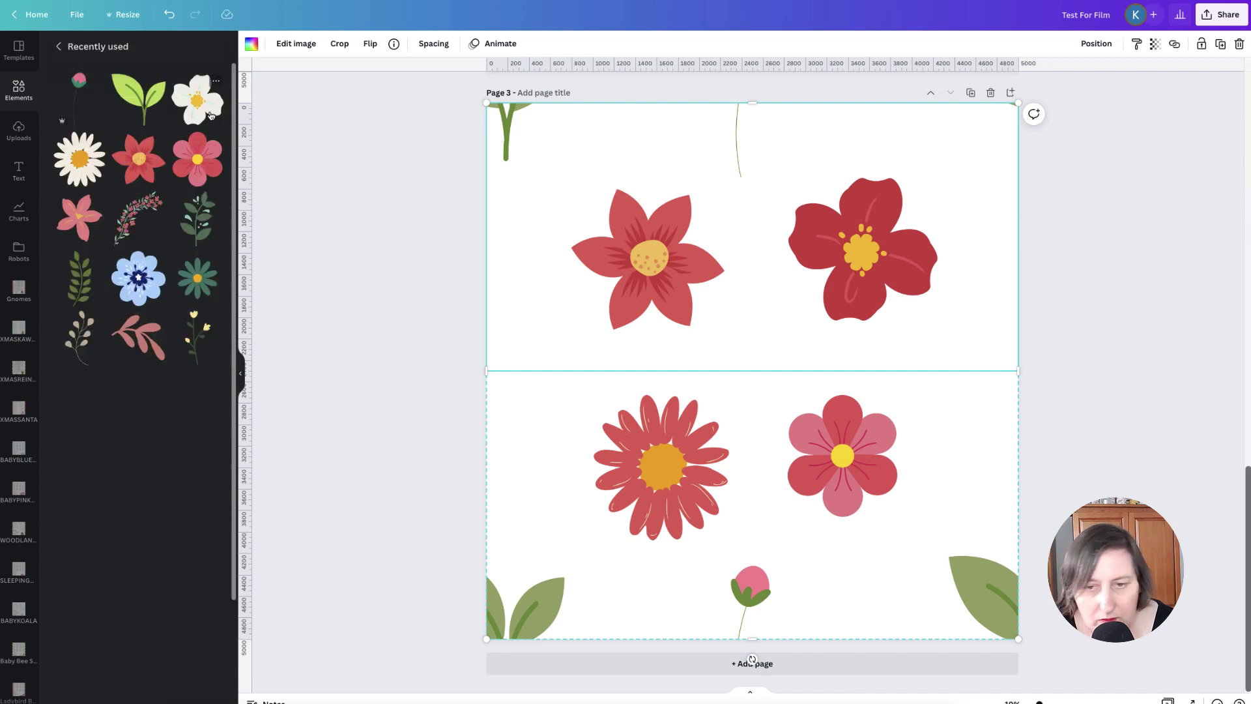
pyautogui.click(198, 330)
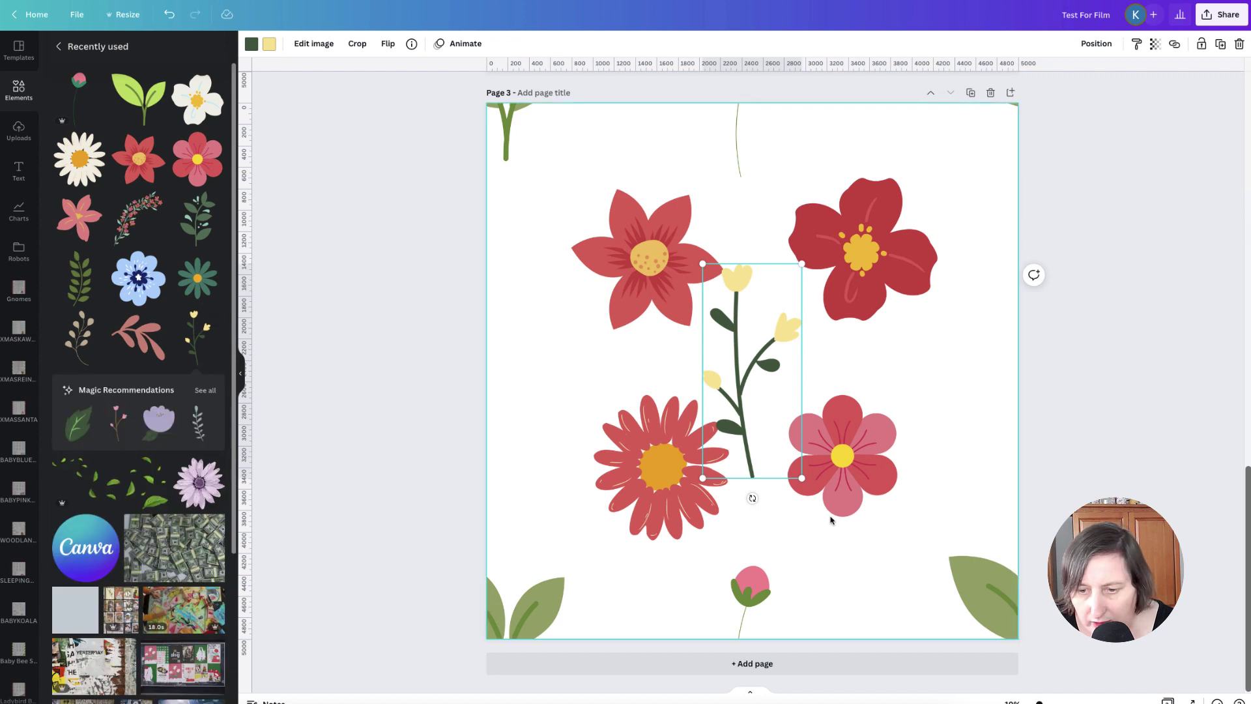
pyautogui.moveTo(803, 483); pyautogui.dragTo(754, 377)
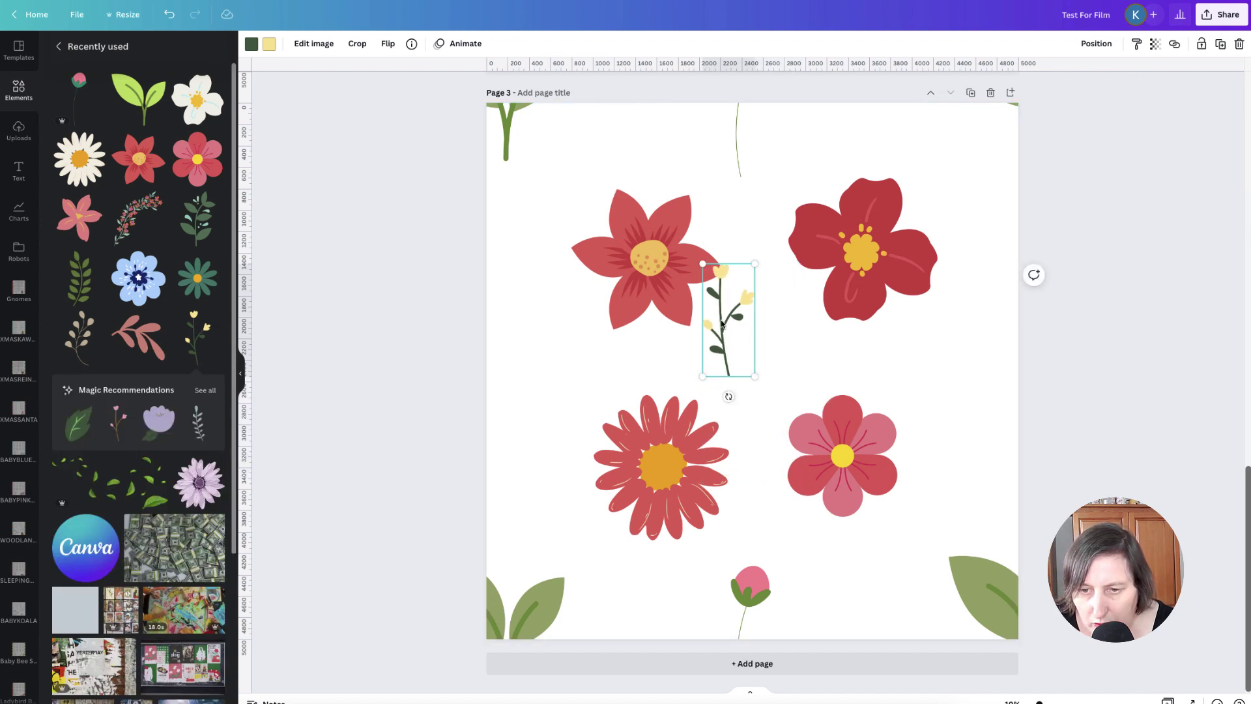
pyautogui.moveTo(721, 323); pyautogui.dragTo(760, 356)
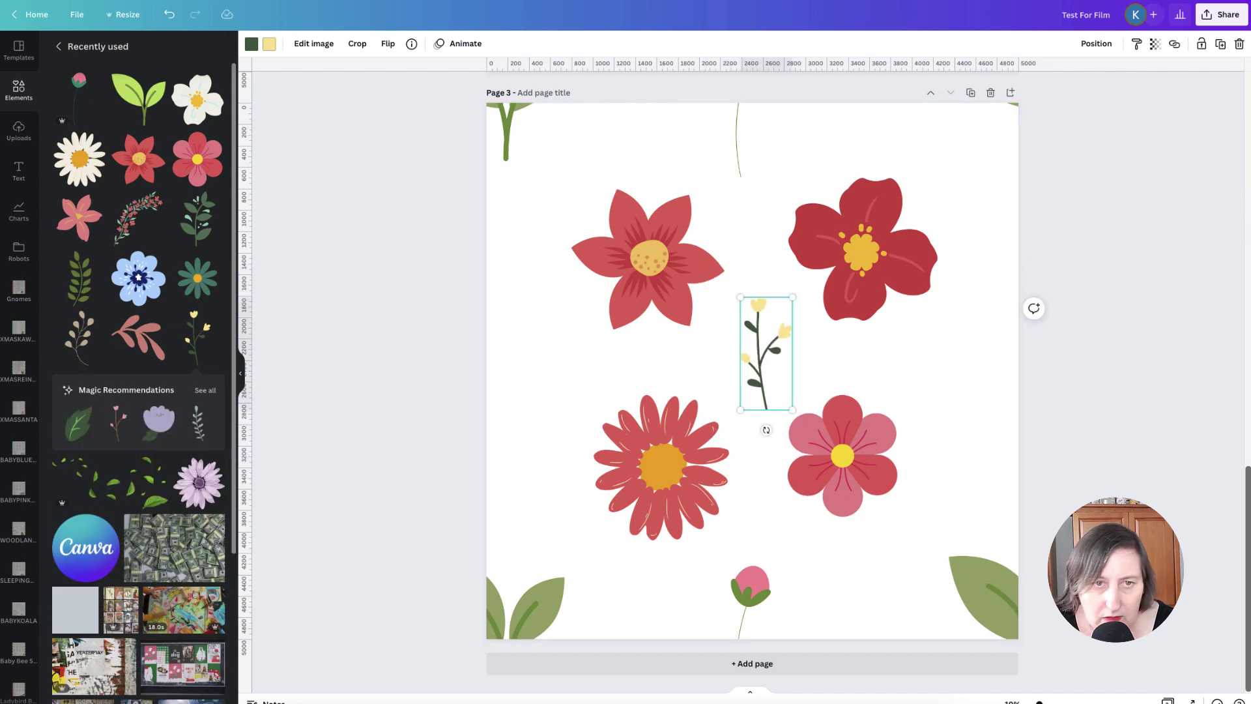
# Step: Recolour the stem's flowers pink and copy it into the side gaps
pyautogui.click(269, 44)
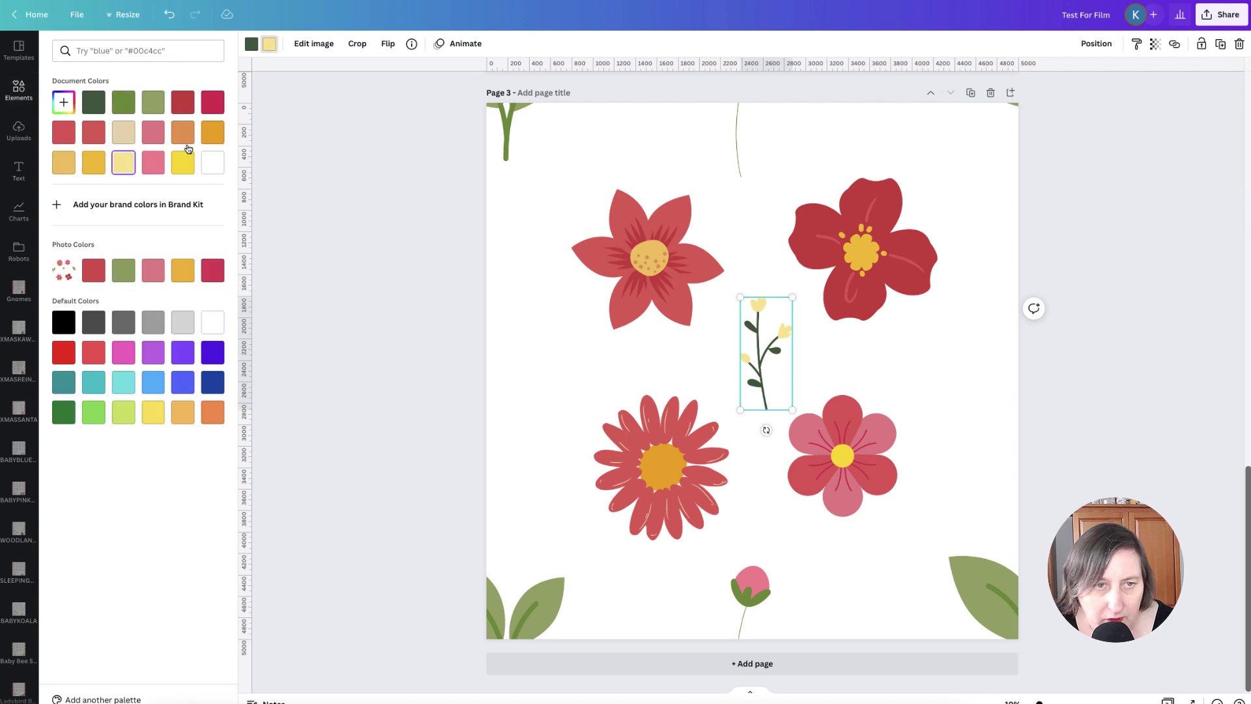
pyautogui.click(153, 133)
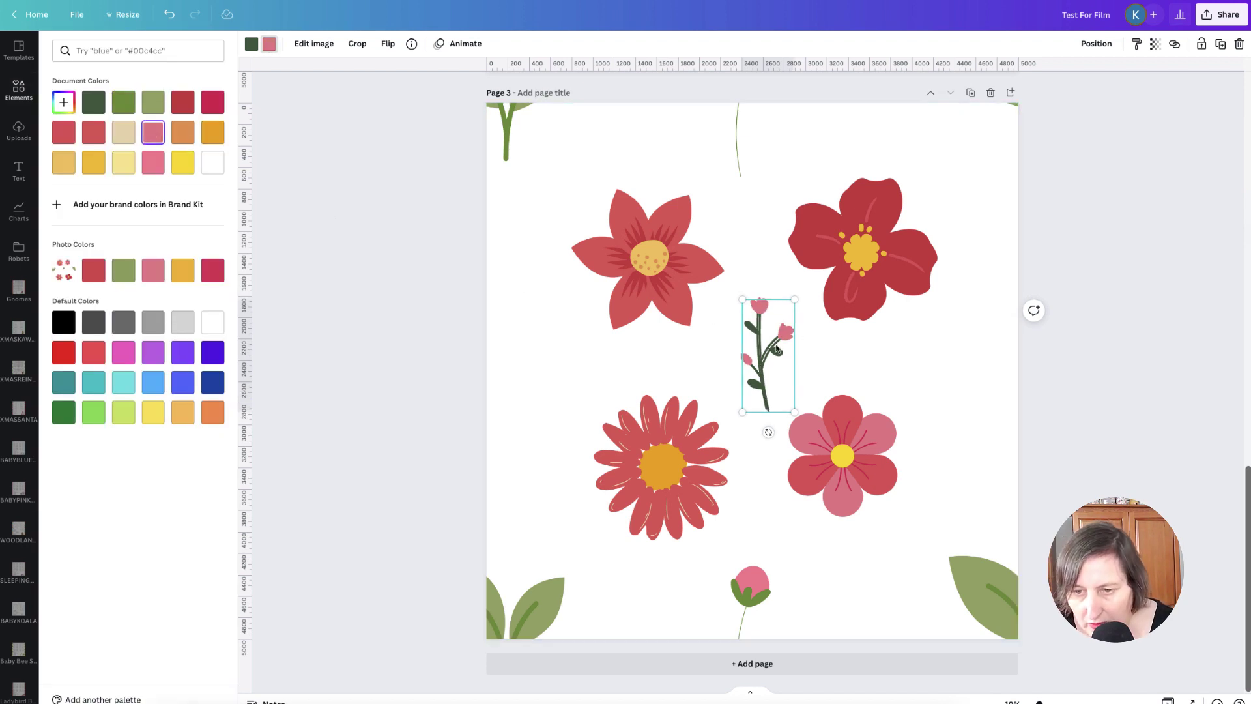
pyautogui.moveTo(767, 350); pyautogui.dragTo(962, 348)
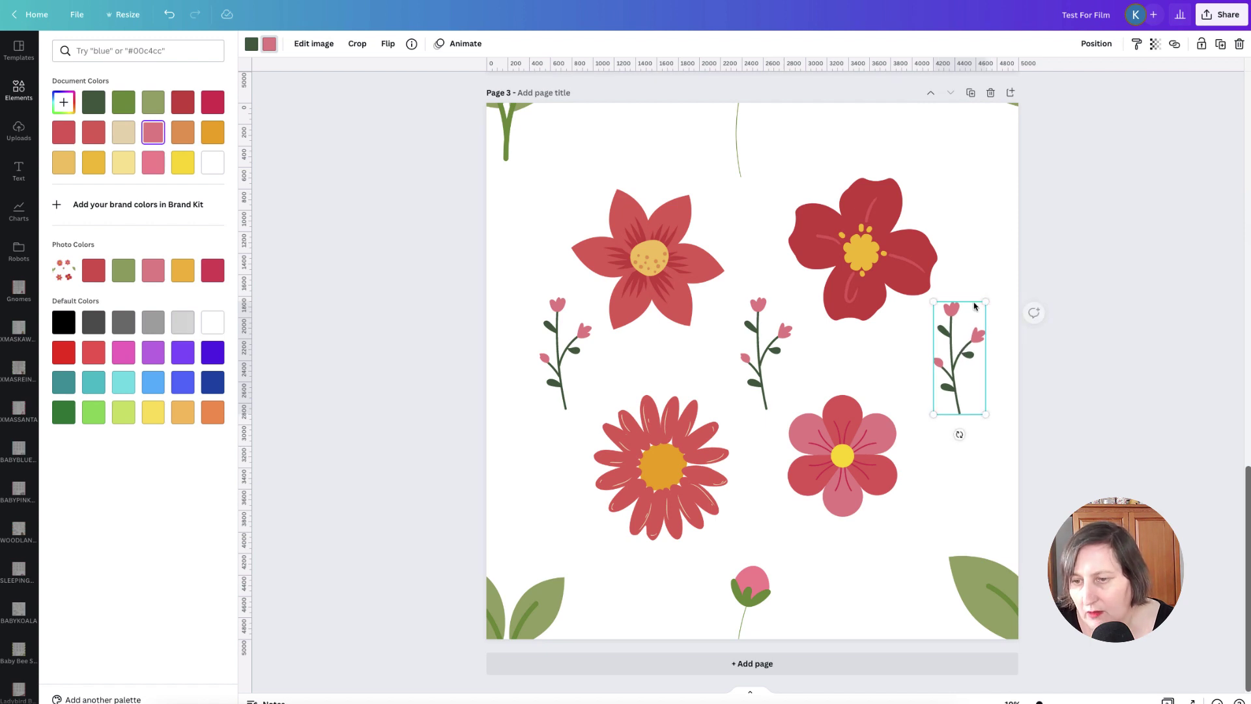
# Step: Download only Page 3 of the design as a PNG
pyautogui.click(1228, 17)
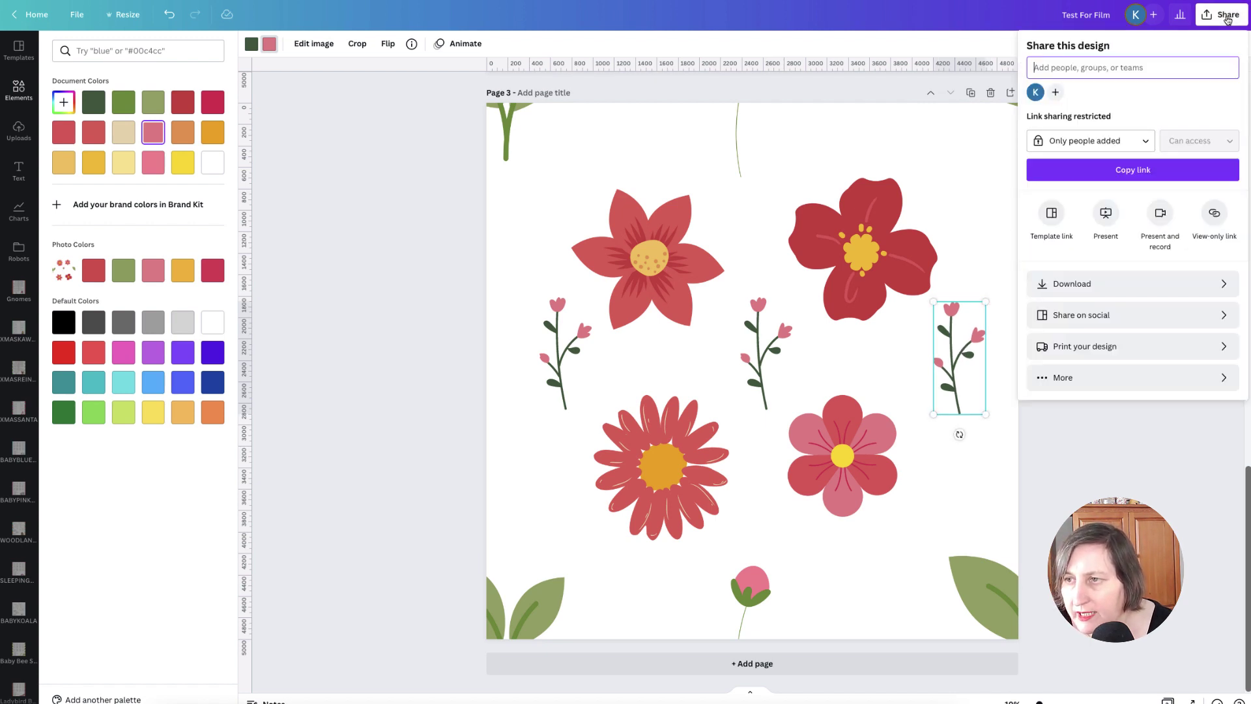
pyautogui.click(1094, 295)
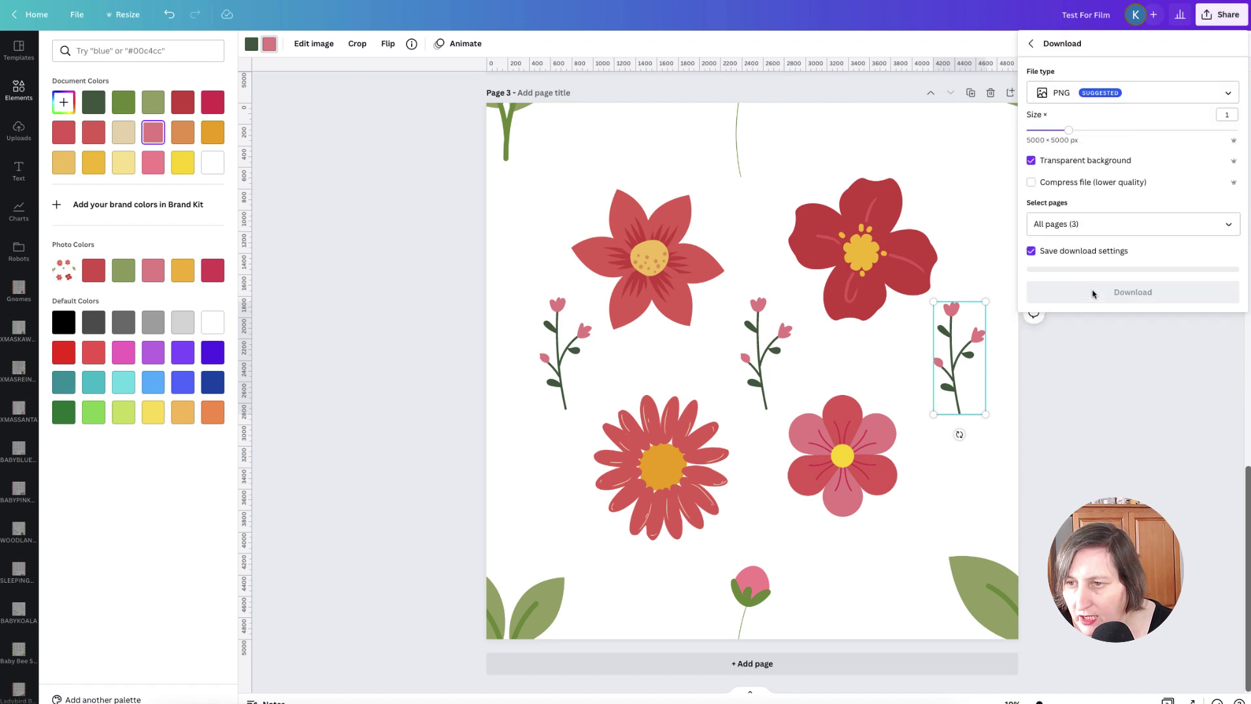
pyautogui.click(1230, 228)
pyautogui.click(1228, 351)
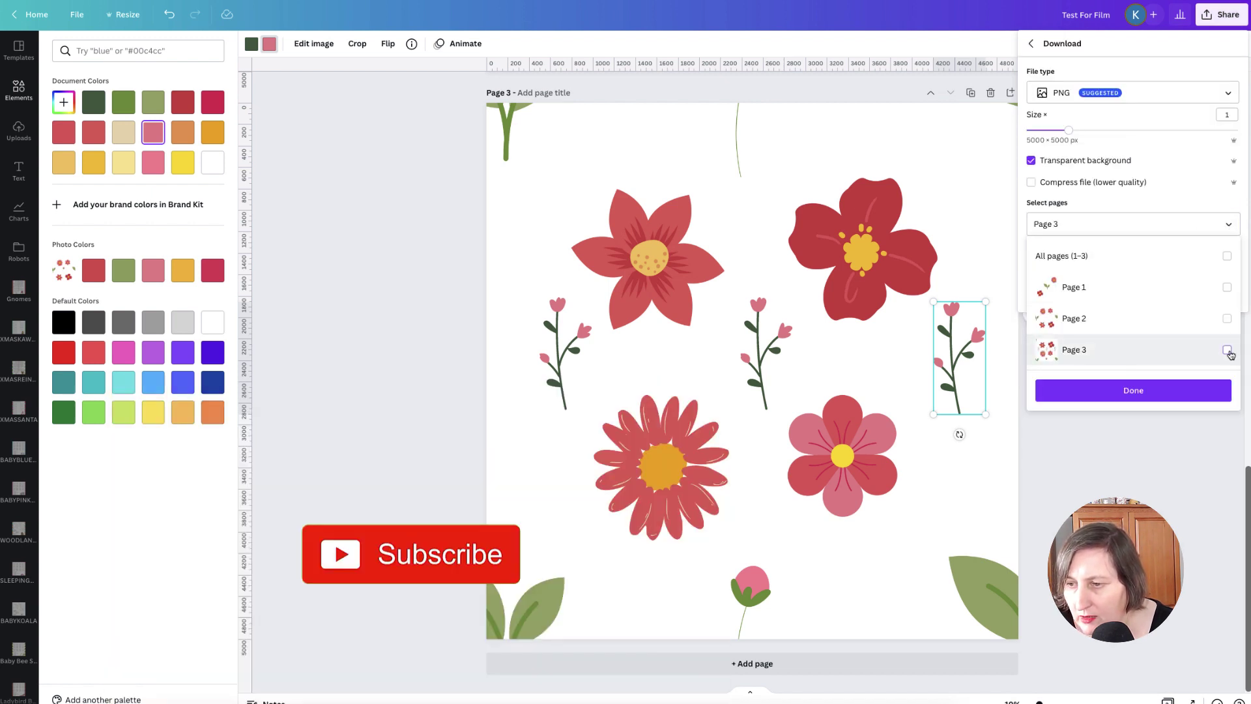
pyautogui.click(1179, 395)
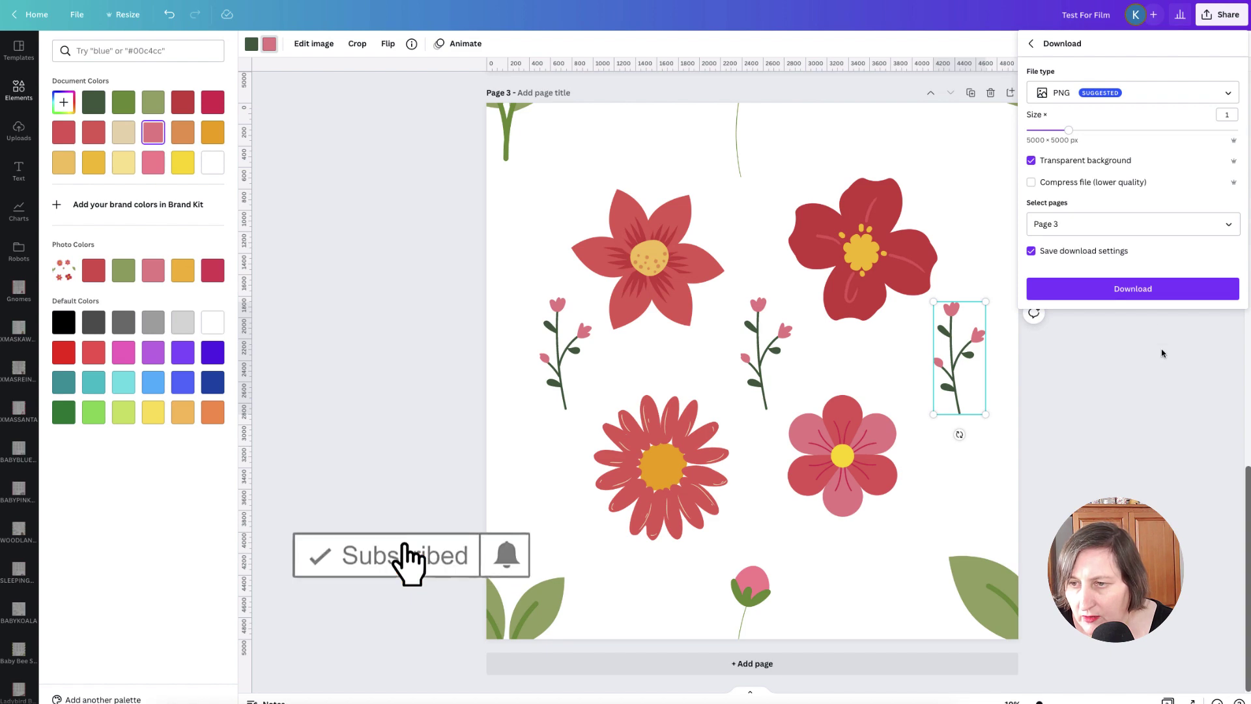
pyautogui.click(1140, 288)
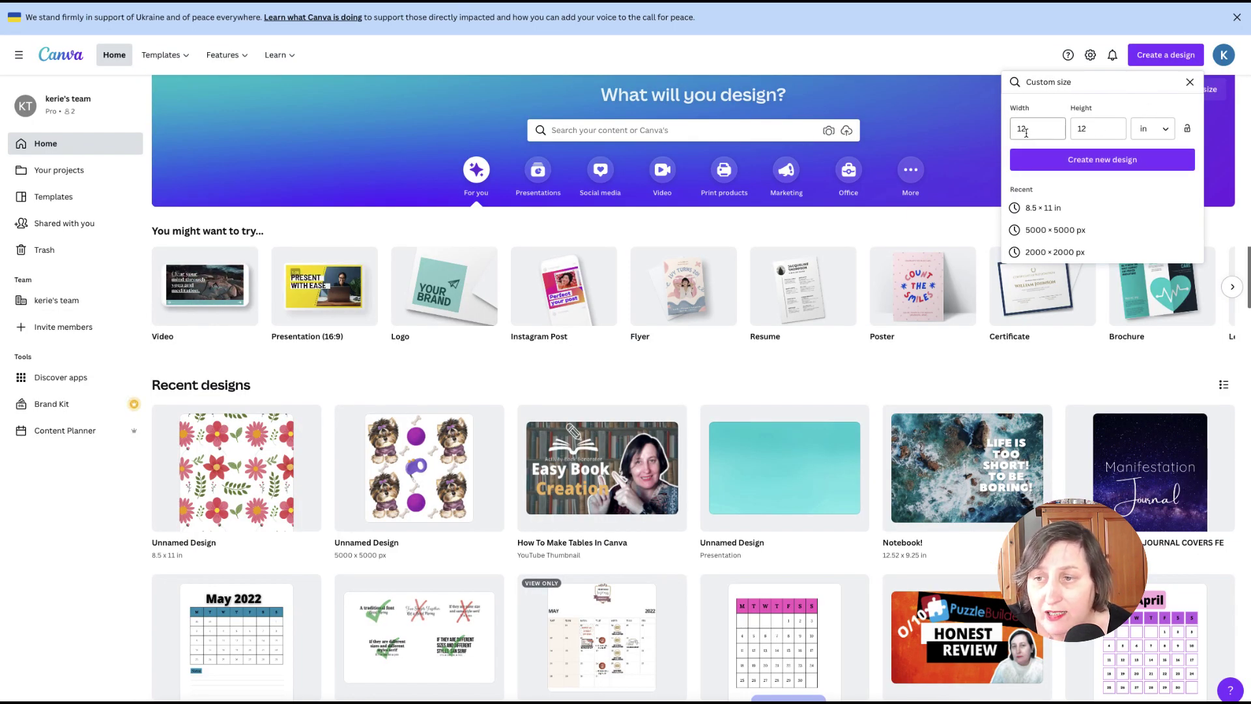
# Step: Check the 12 × 12 in width and height in the Custom size settings
pyautogui.click(1110, 132)
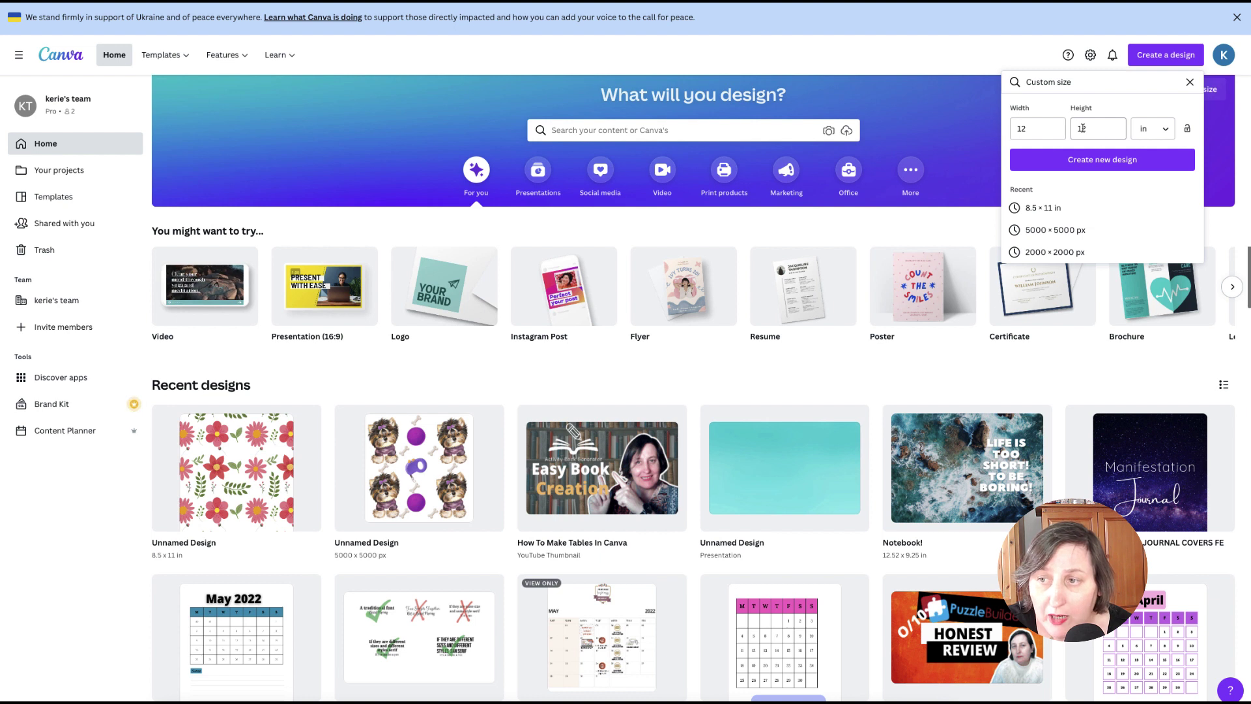
pyautogui.click(1189, 84)
pyautogui.click(1041, 352)
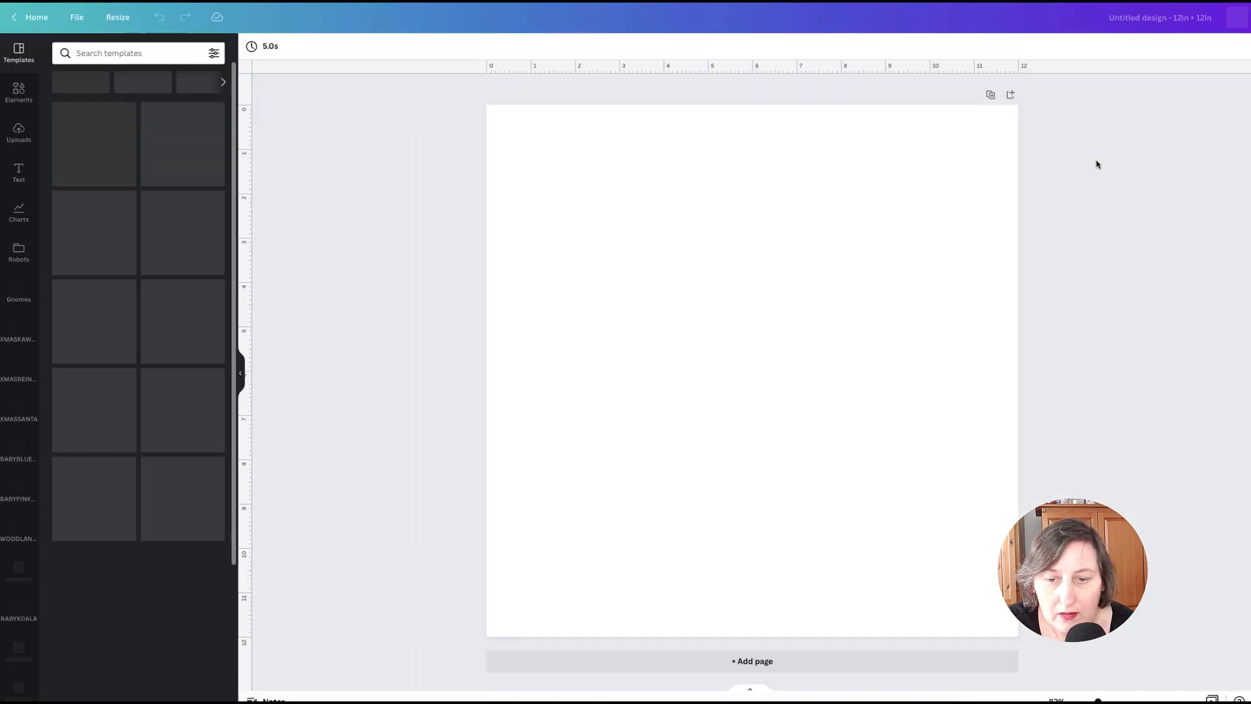
# Step: Search the Elements library for "grids"
pyautogui.click(18, 91)
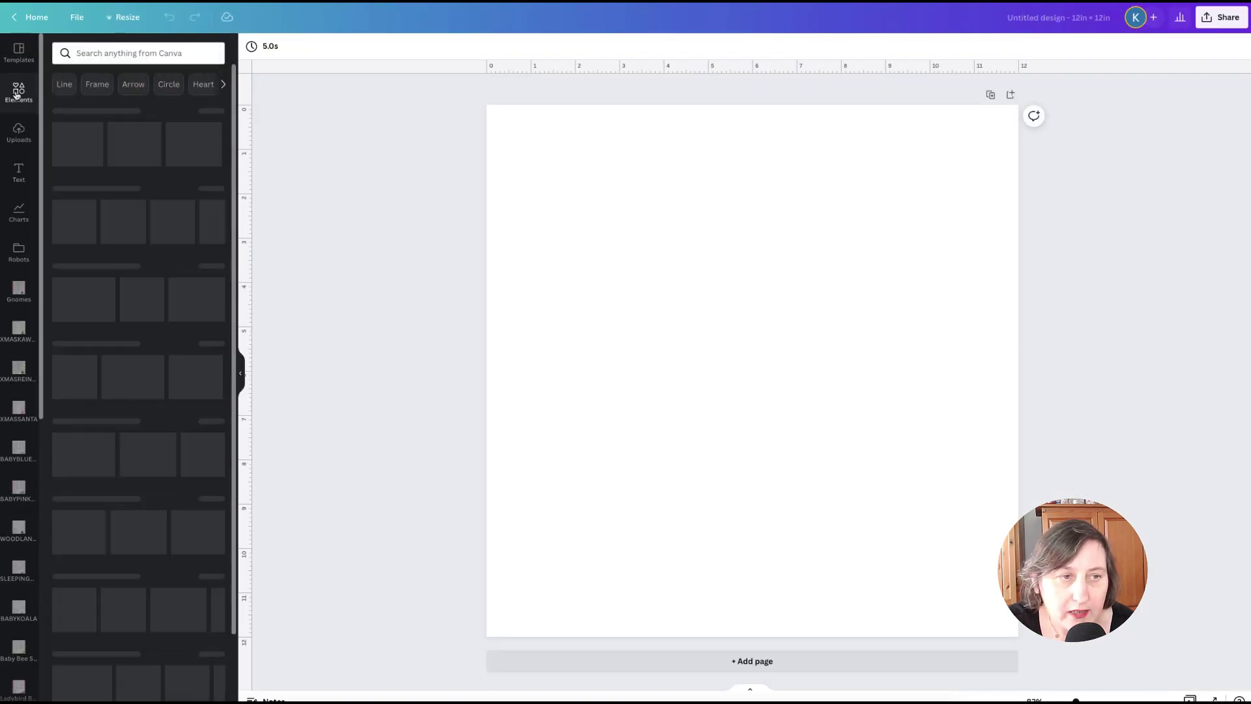
pyautogui.click(118, 60)
pyautogui.write('gr')
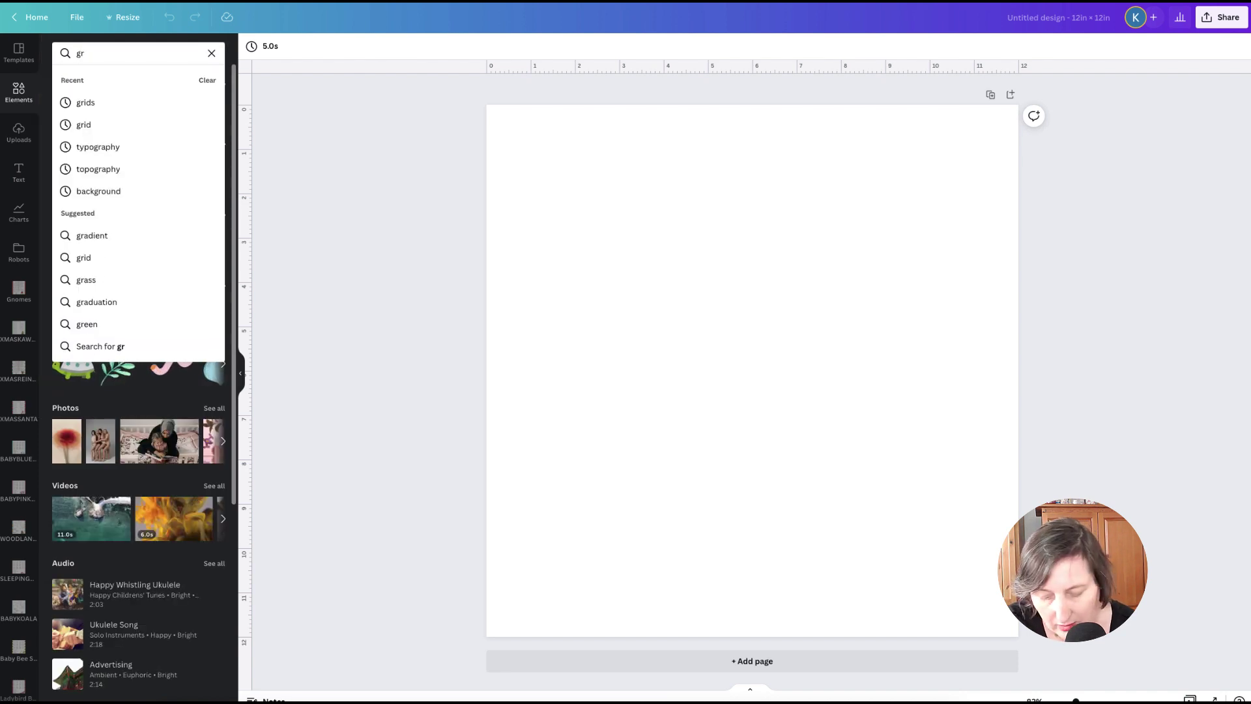
pyautogui.write('ida')
pyautogui.press('BackSpace')
pyautogui.write('s')
pyautogui.press('Return')
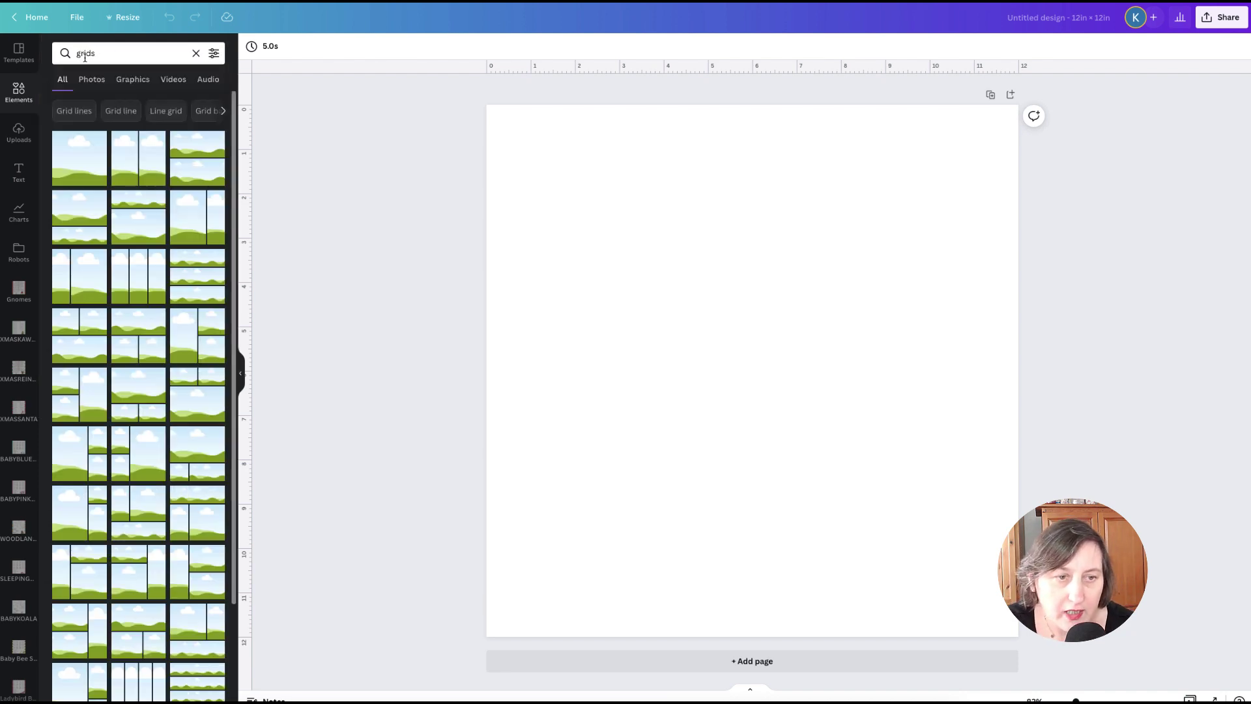
# Step: Scroll down the grids results to reach the 4×4 grid
pyautogui.scroll(-5, 188, 324)
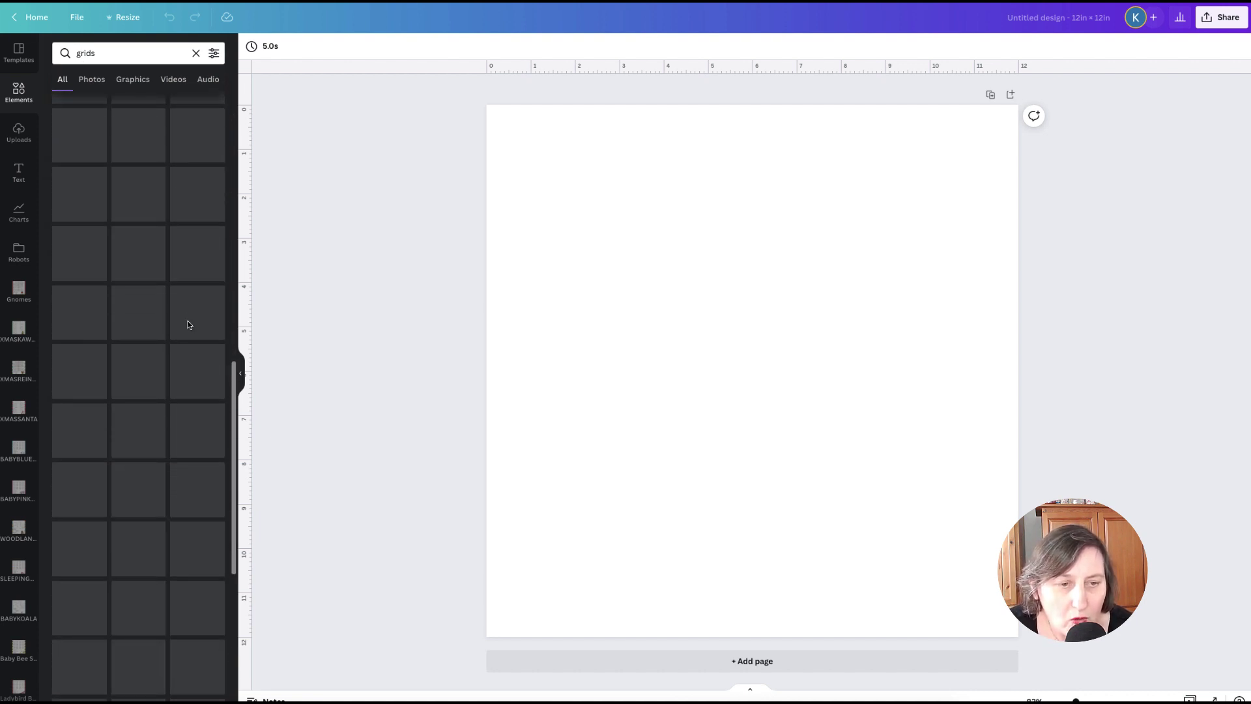
pyautogui.scroll(-2, 187, 324)
pyautogui.scroll(-6, 188, 325)
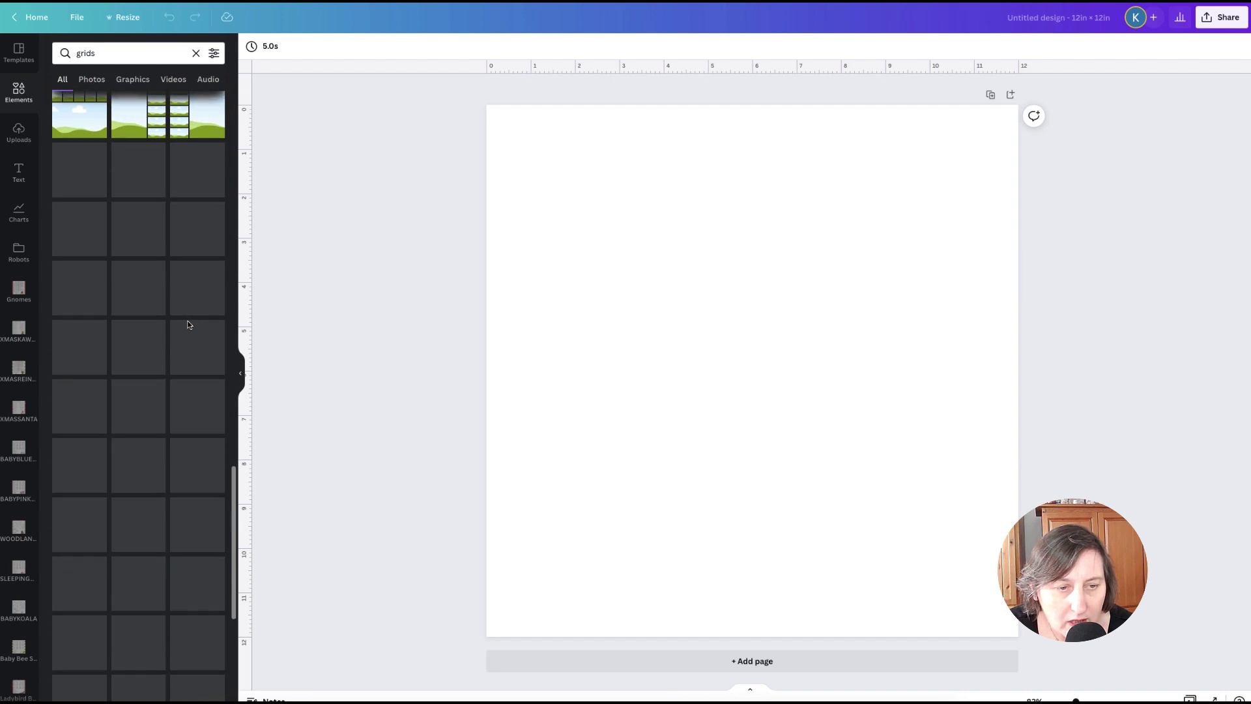
pyautogui.scroll(-4, 188, 325)
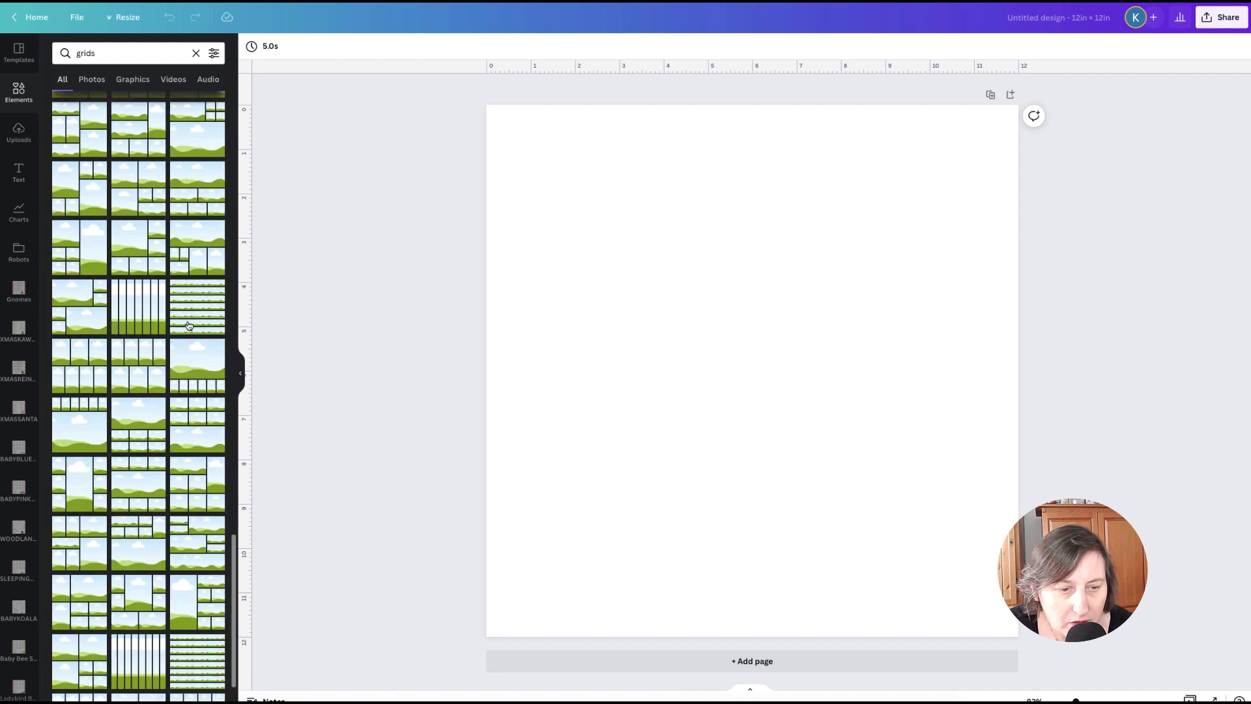
pyautogui.scroll(-8, 189, 325)
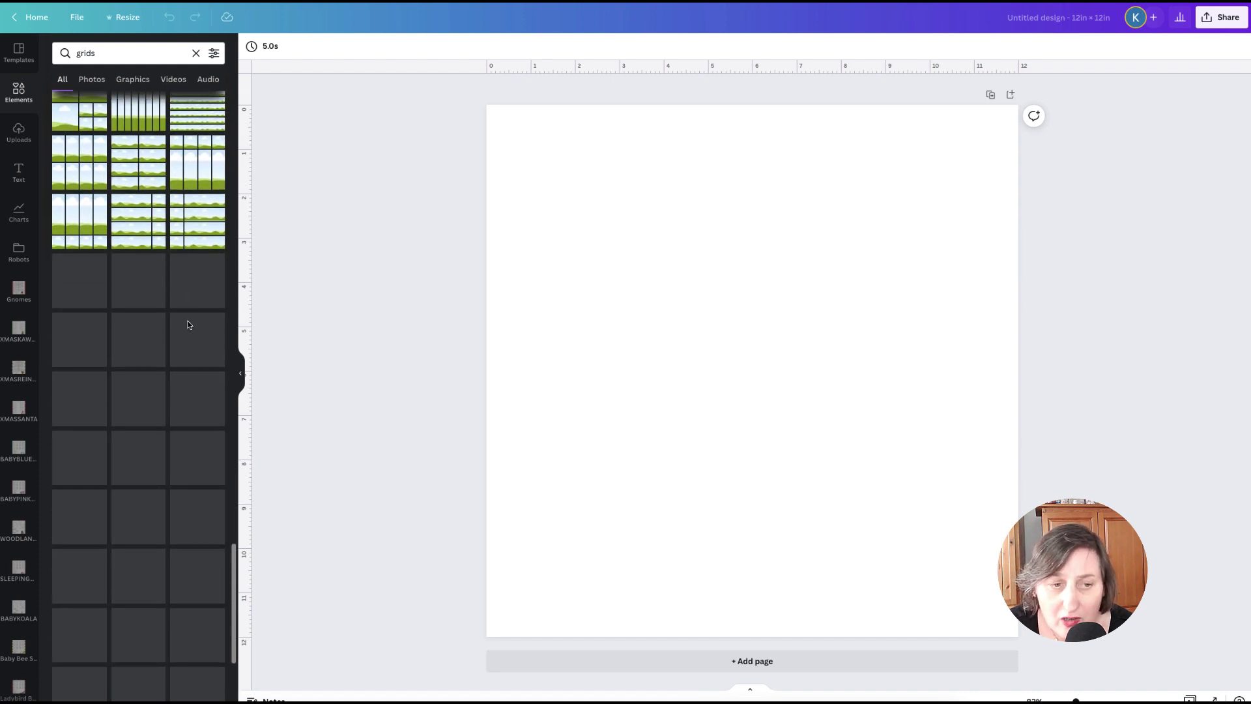
pyautogui.scroll(-2, 189, 325)
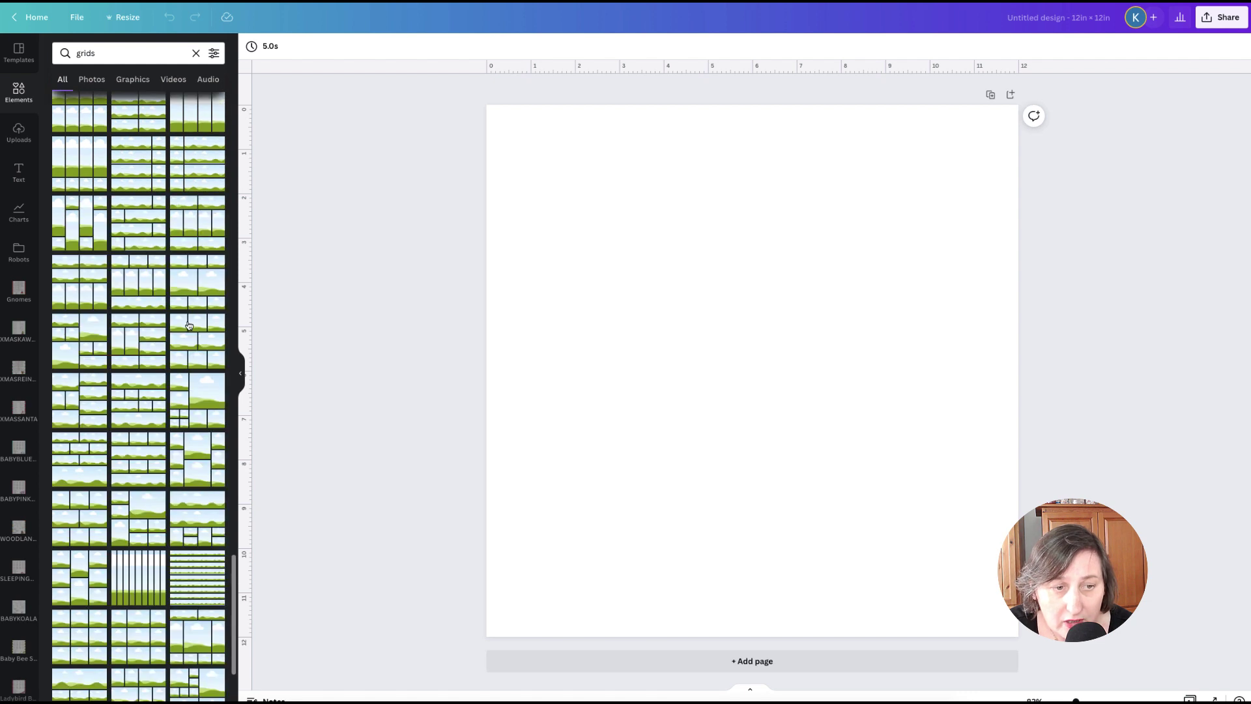
pyautogui.scroll(-8, 189, 325)
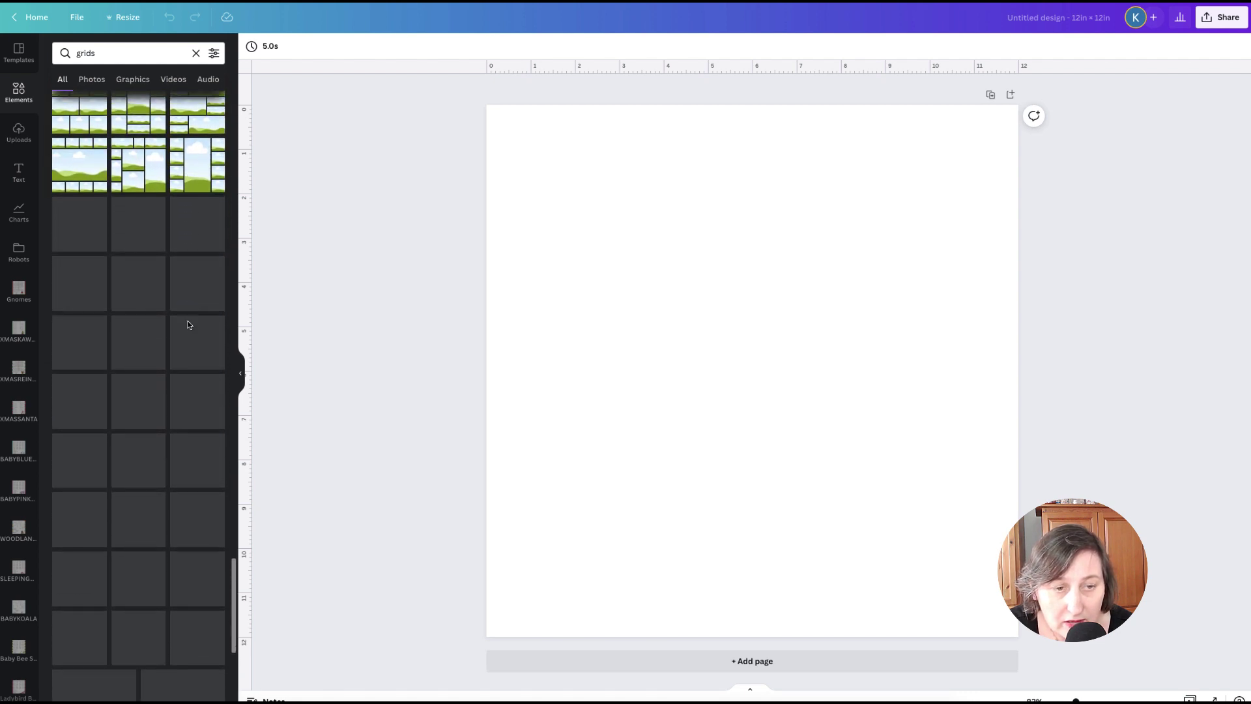
pyautogui.scroll(-3, 189, 325)
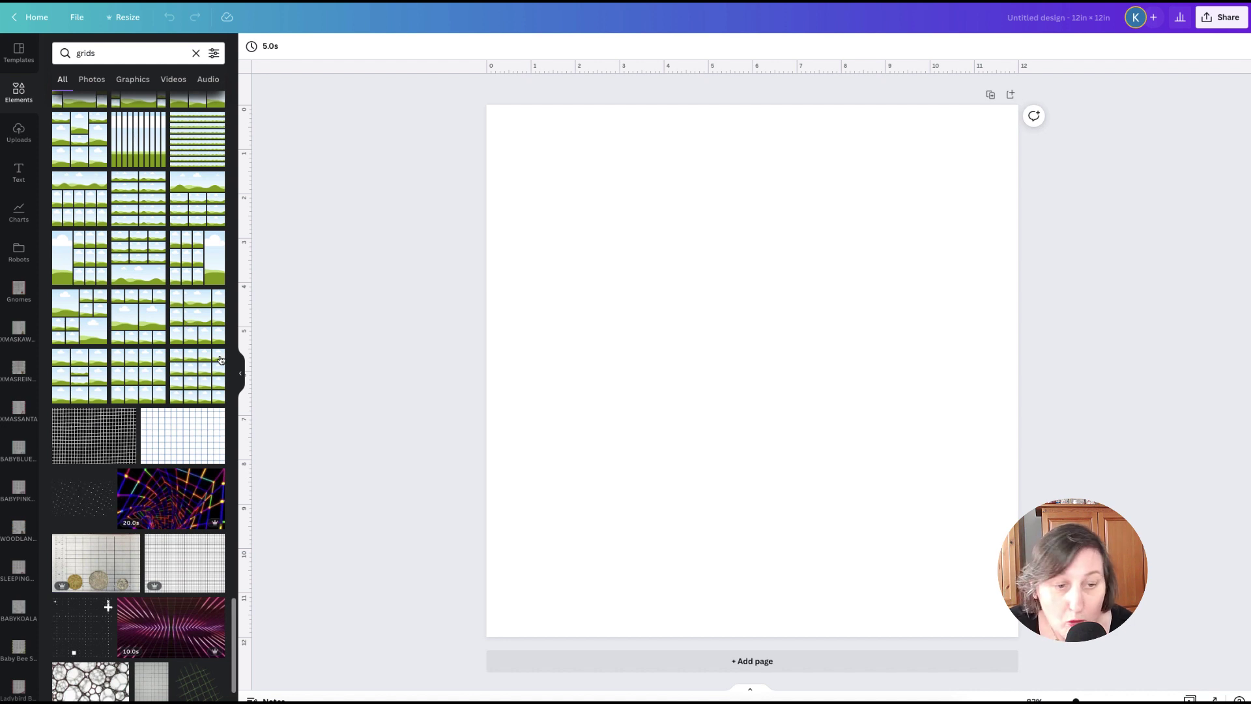
# Step: Add the 4×4 photo grid to the page and set its grid spacing to 0
pyautogui.click(205, 377)
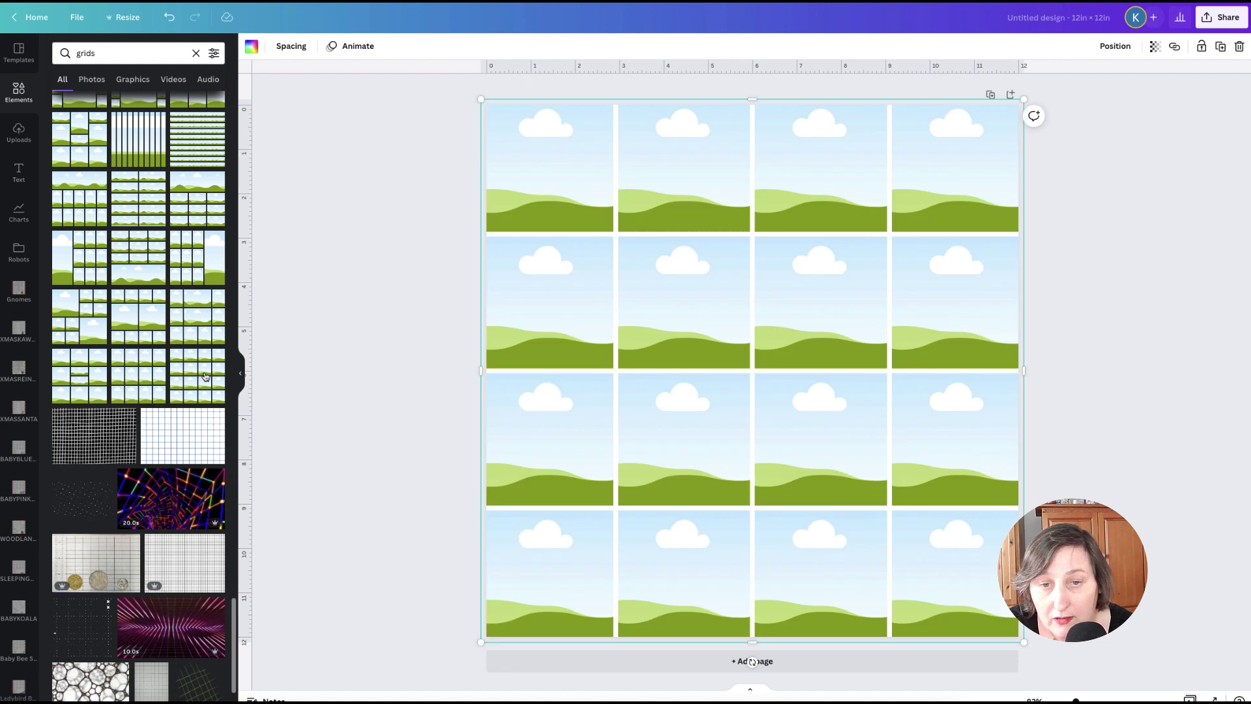
pyautogui.click(295, 48)
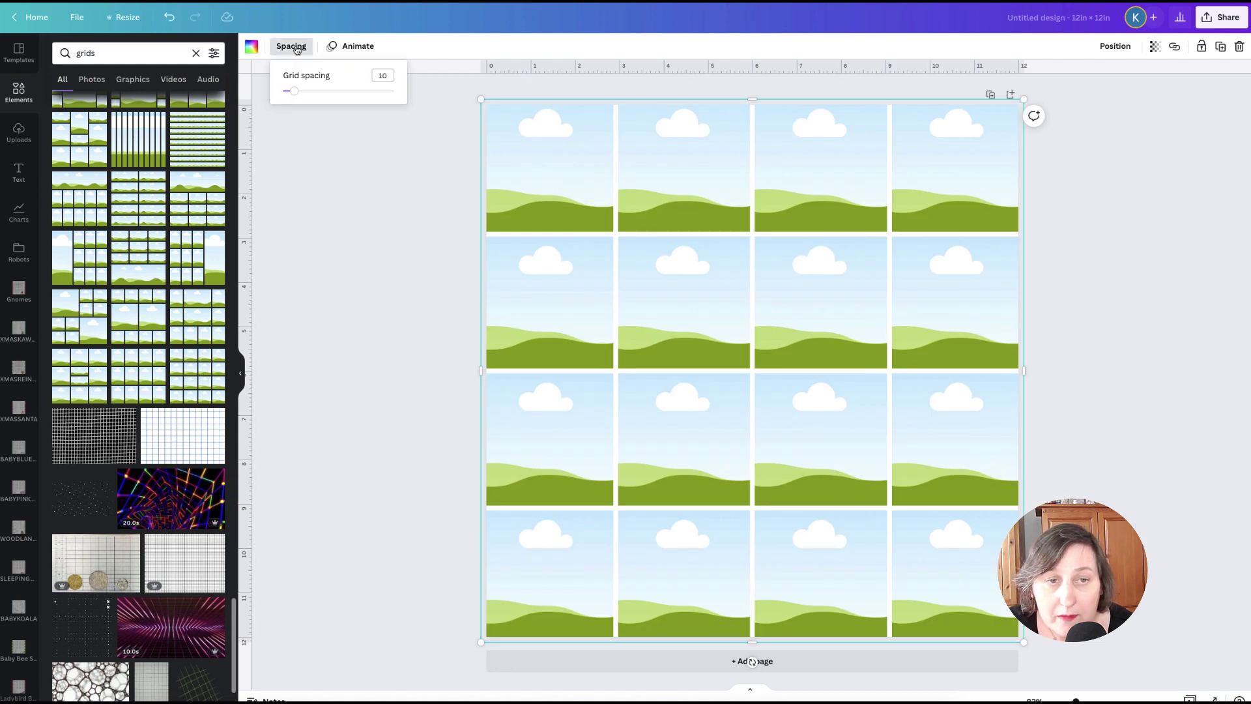
pyautogui.moveTo(294, 91); pyautogui.dragTo(253, 91)
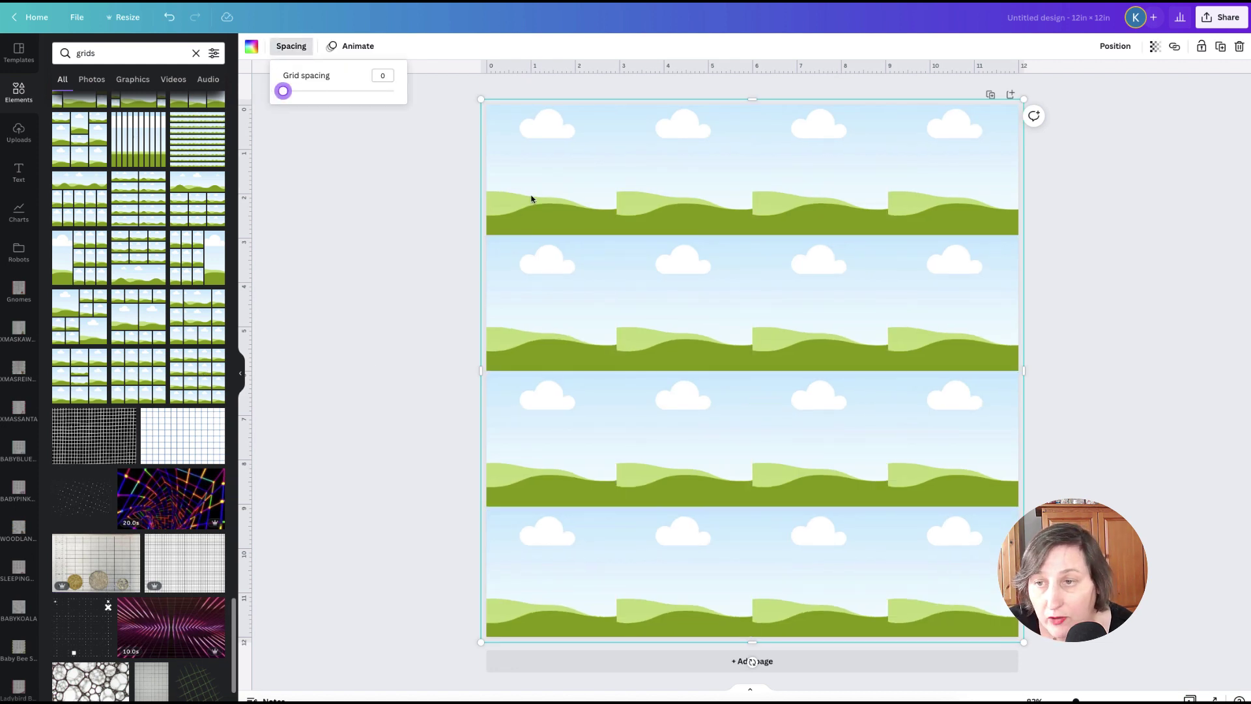
# Step: Resize the grid's corner and edges so it fits the 12 × 12 in page exactly
pyautogui.moveTo(1022, 99); pyautogui.dragTo(1021, 105)
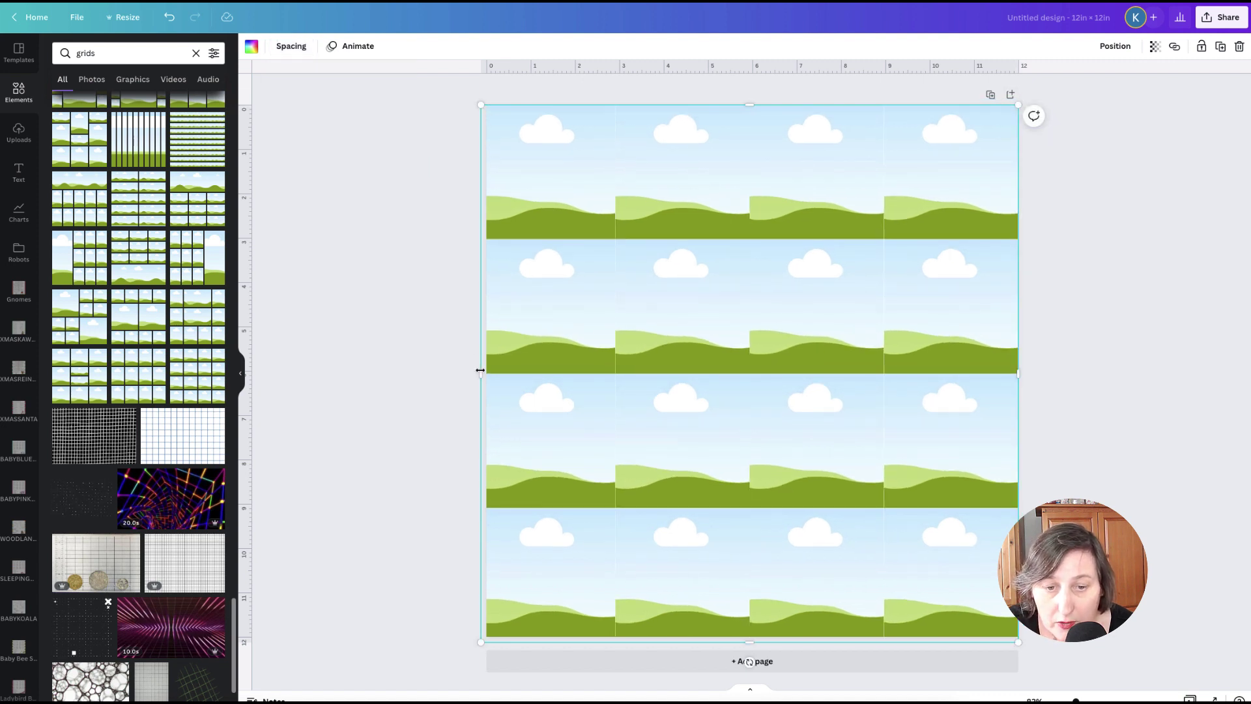
pyautogui.moveTo(481, 374); pyautogui.dragTo(487, 373)
pyautogui.moveTo(753, 643); pyautogui.dragTo(754, 636)
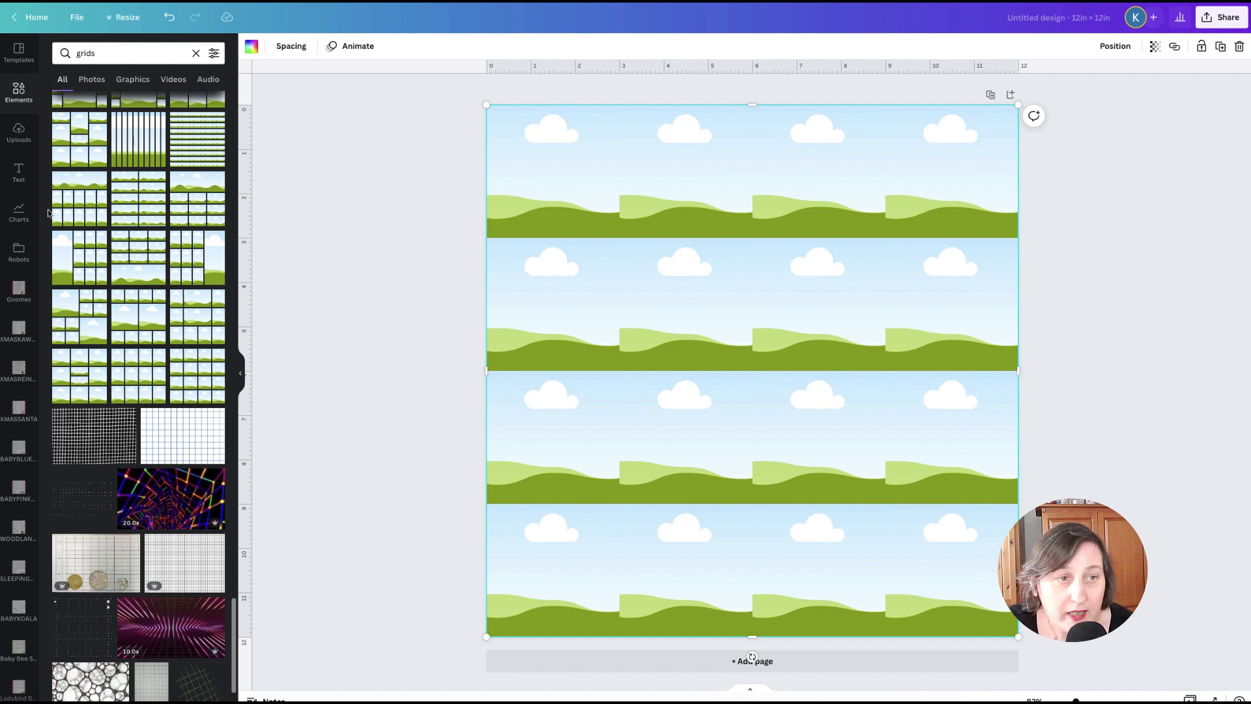
# Step: Fill the top two rows of grid cells with the uploaded flower tile
pyautogui.click(19, 132)
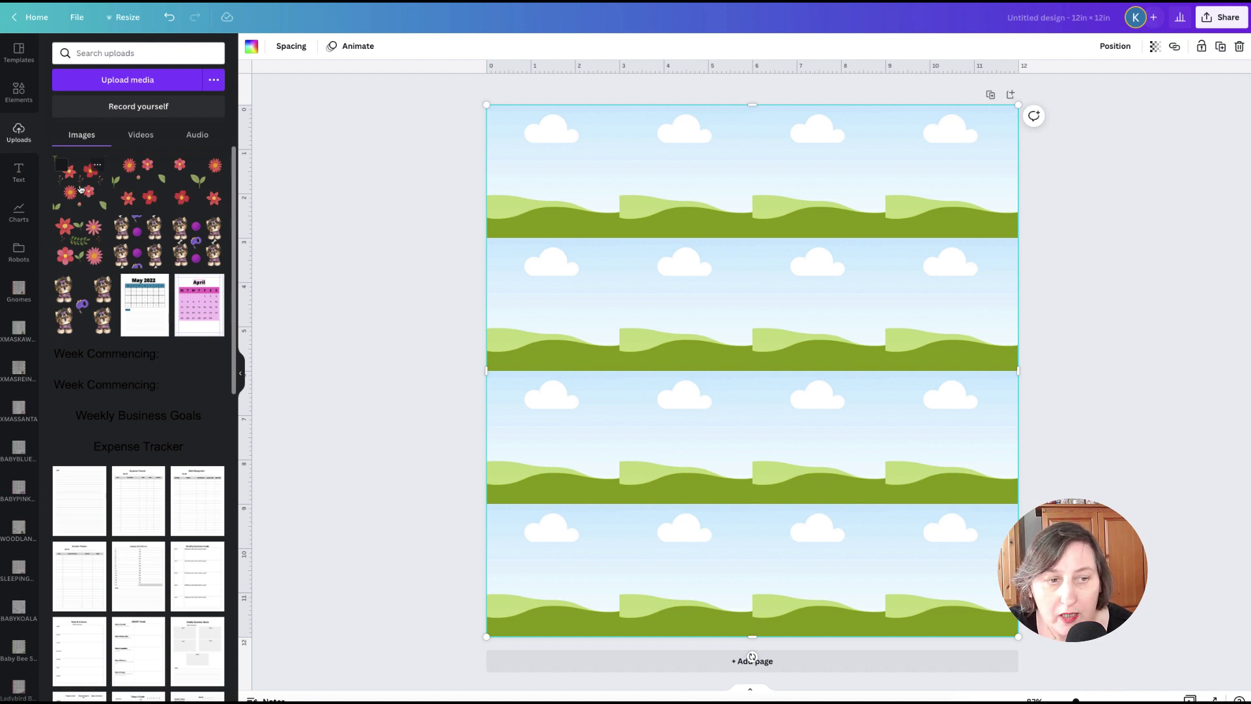
pyautogui.click(79, 190)
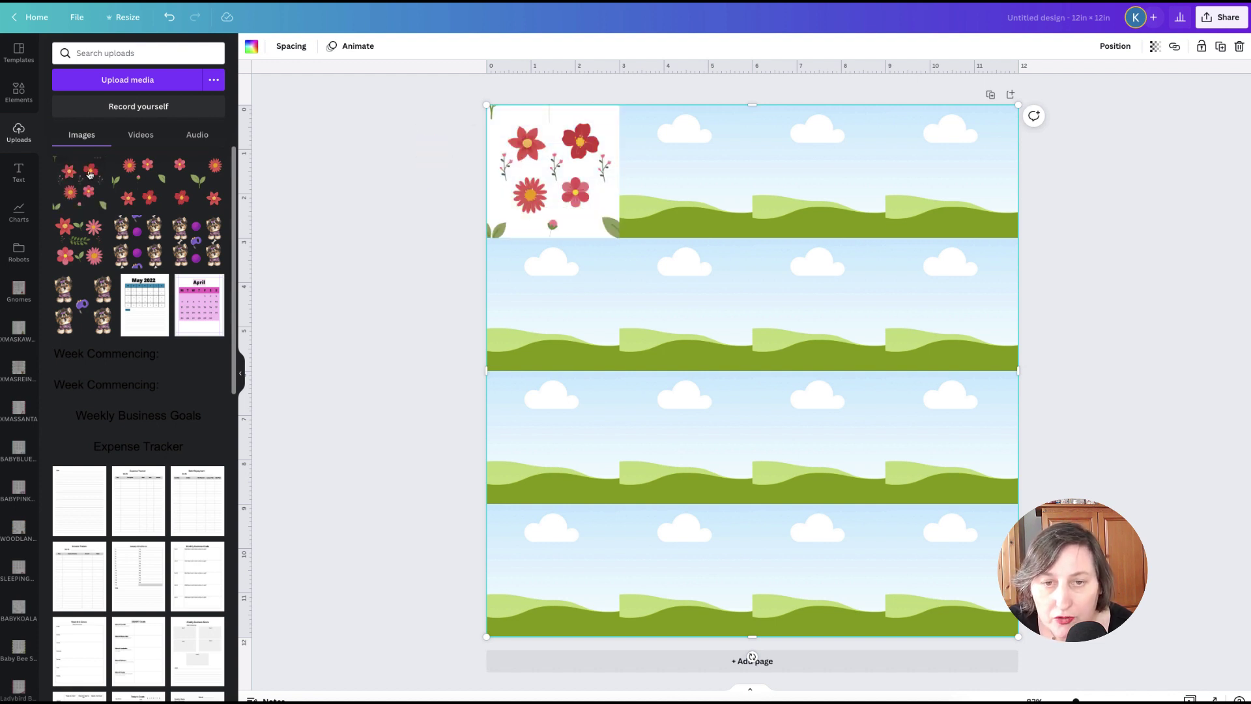
pyautogui.click(76, 197)
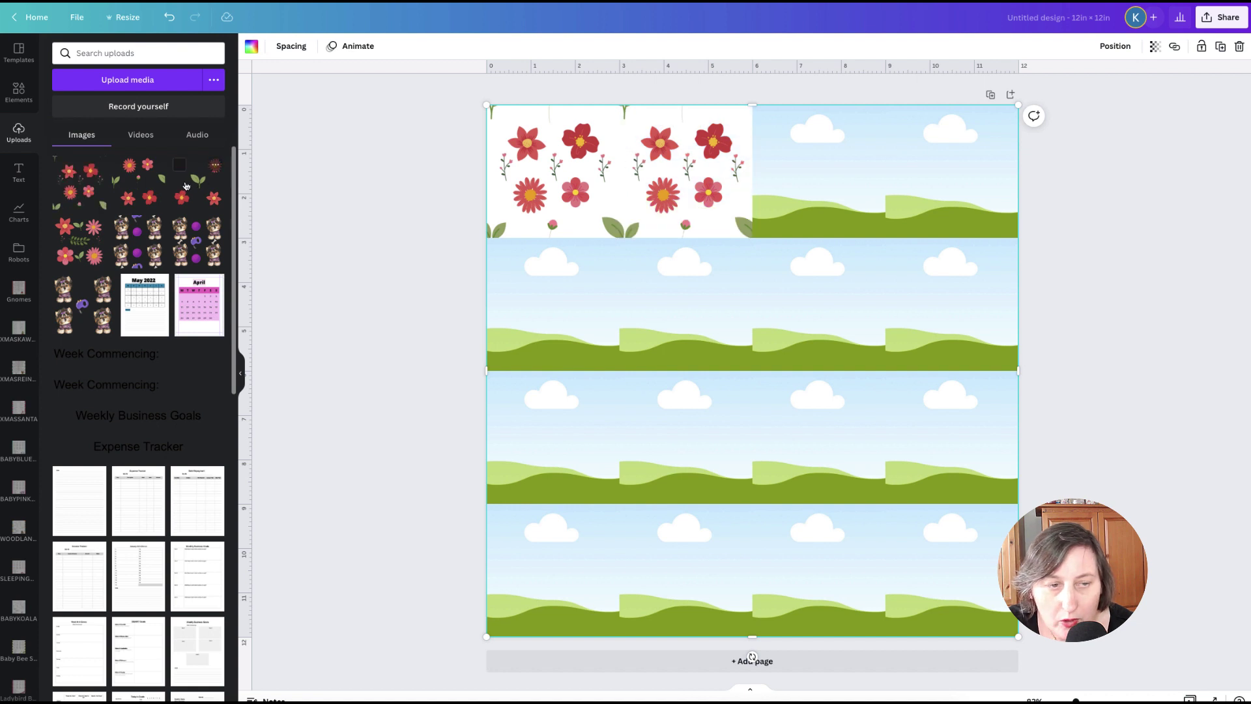
pyautogui.click(68, 196)
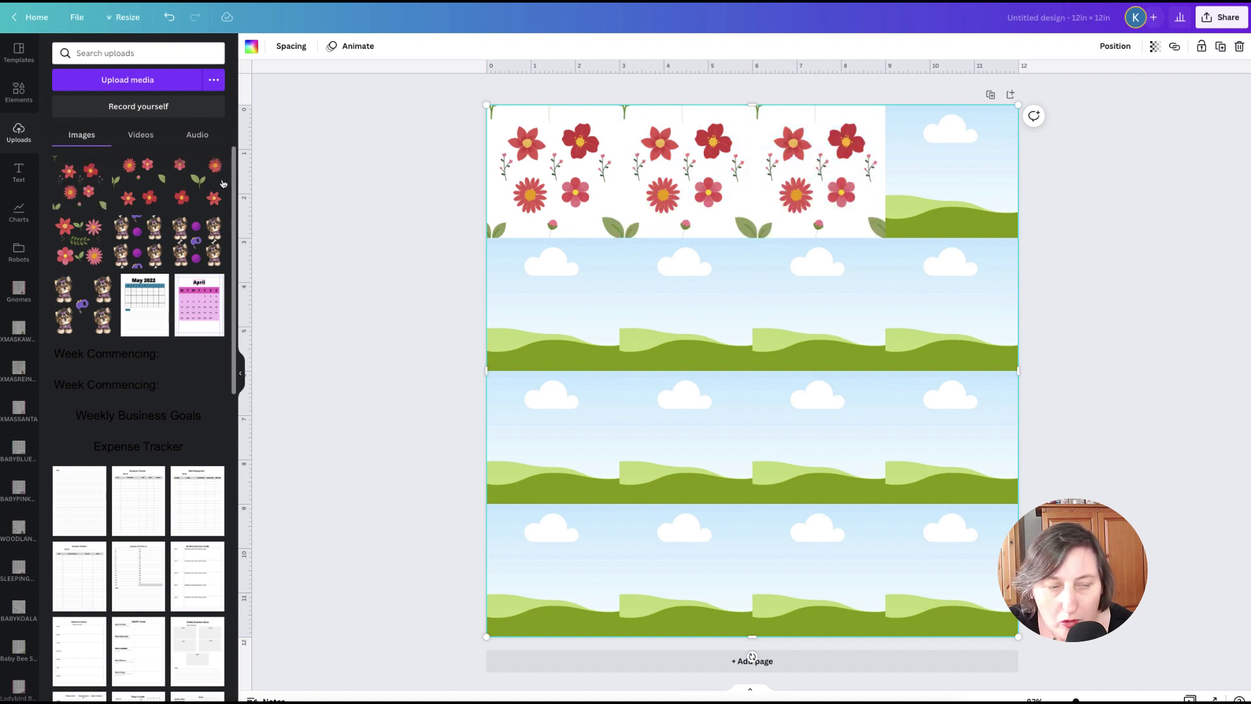
pyautogui.moveTo(87, 189); pyautogui.dragTo(890, 173)
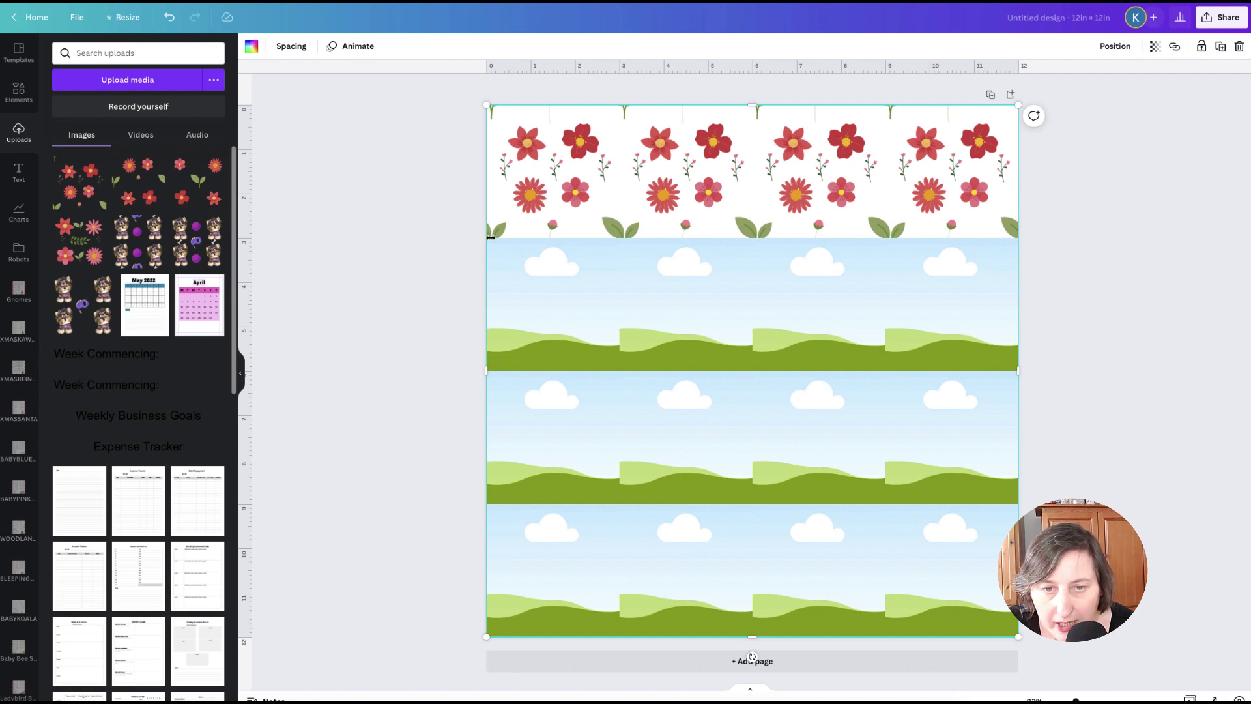
pyautogui.moveTo(73, 186); pyautogui.dragTo(577, 247)
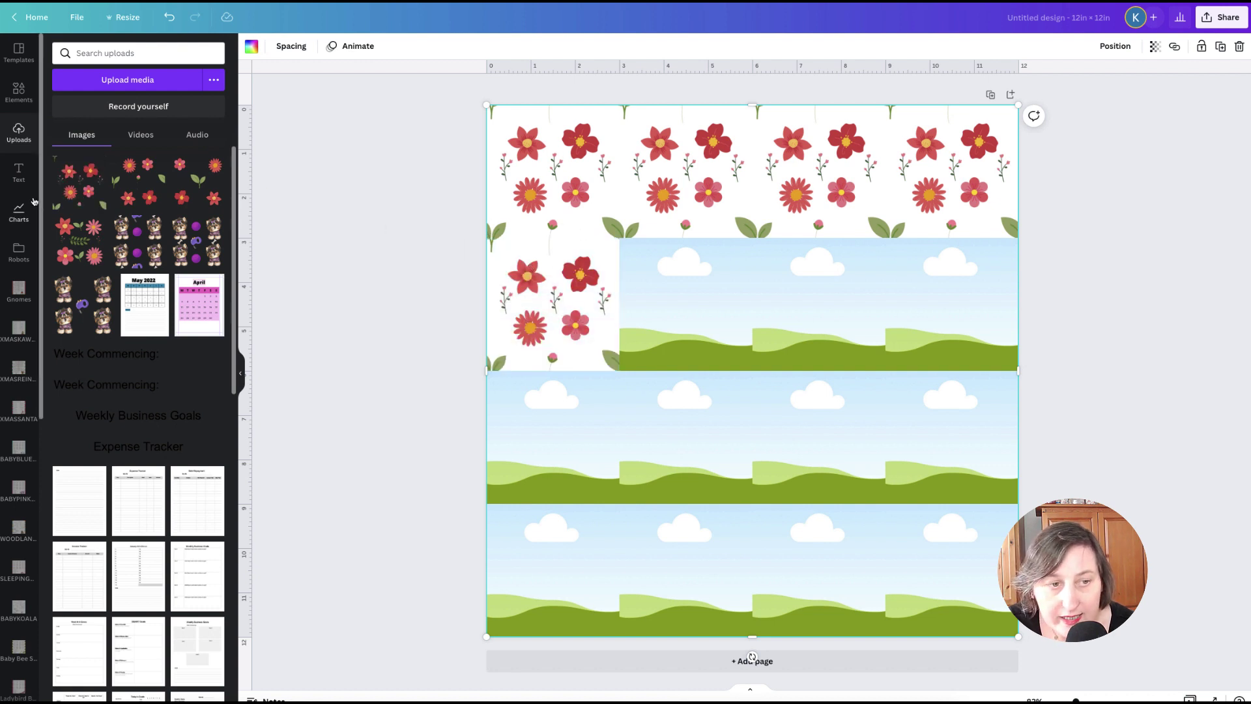
pyautogui.moveTo(83, 194); pyautogui.dragTo(658, 267)
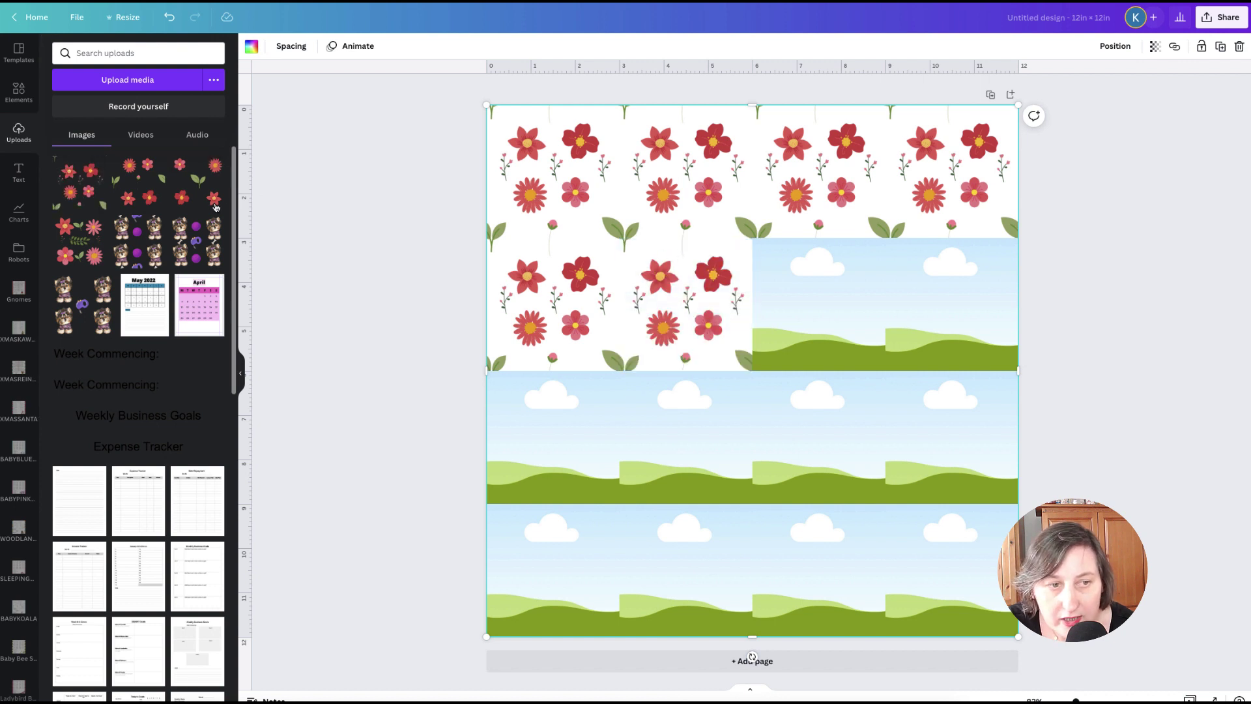
pyautogui.moveTo(91, 191); pyautogui.dragTo(841, 270)
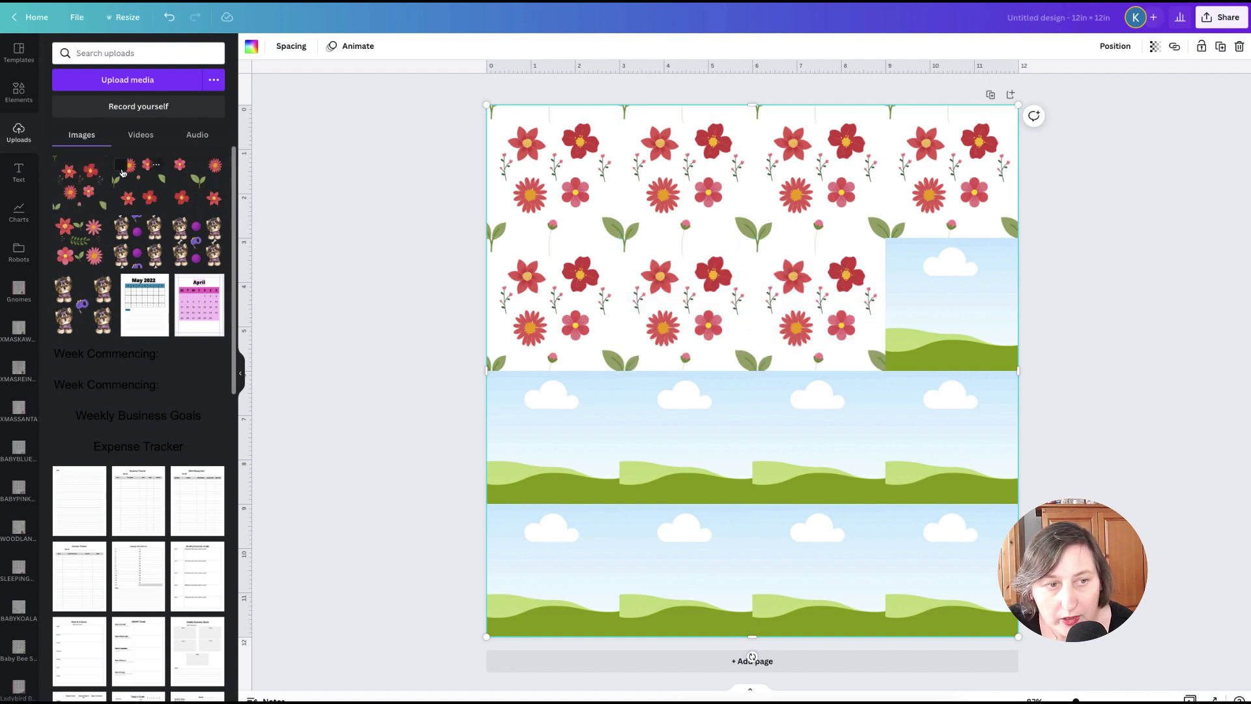
pyautogui.moveTo(373, 215); pyautogui.dragTo(960, 251)
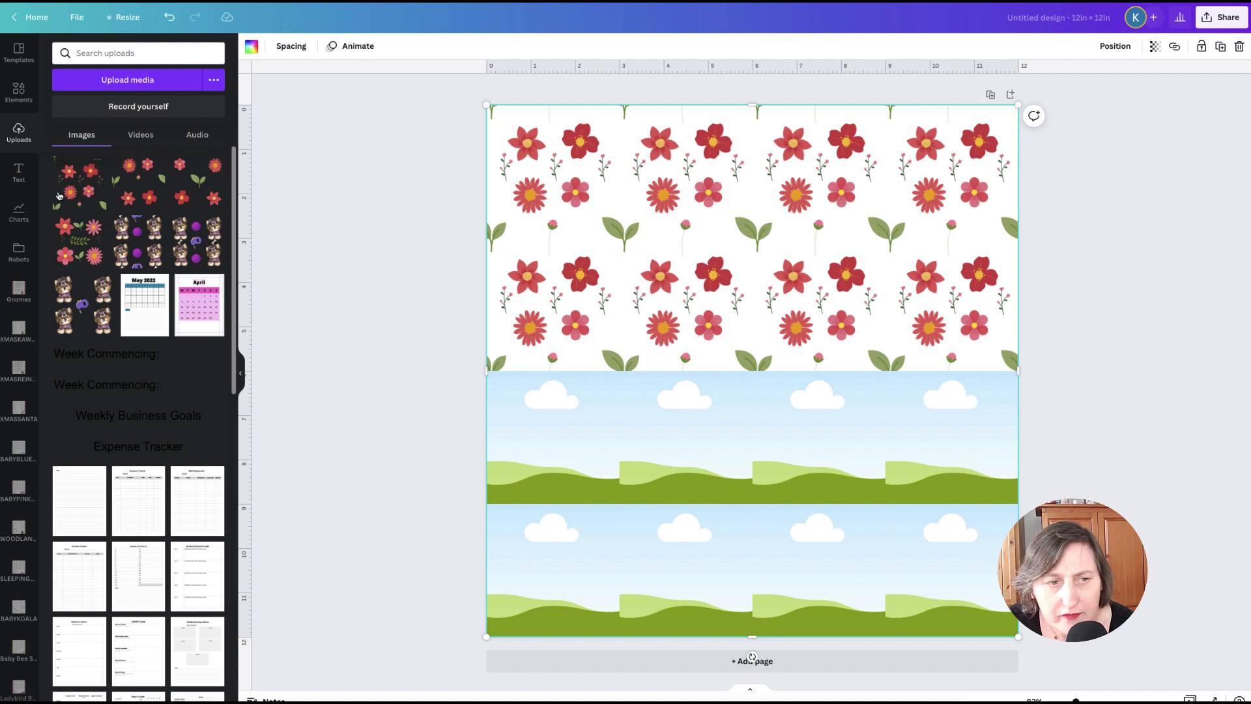
# Step: Fill the third and bottom rows with the flower tile to complete the pattern
pyautogui.moveTo(75, 190); pyautogui.dragTo(554, 436)
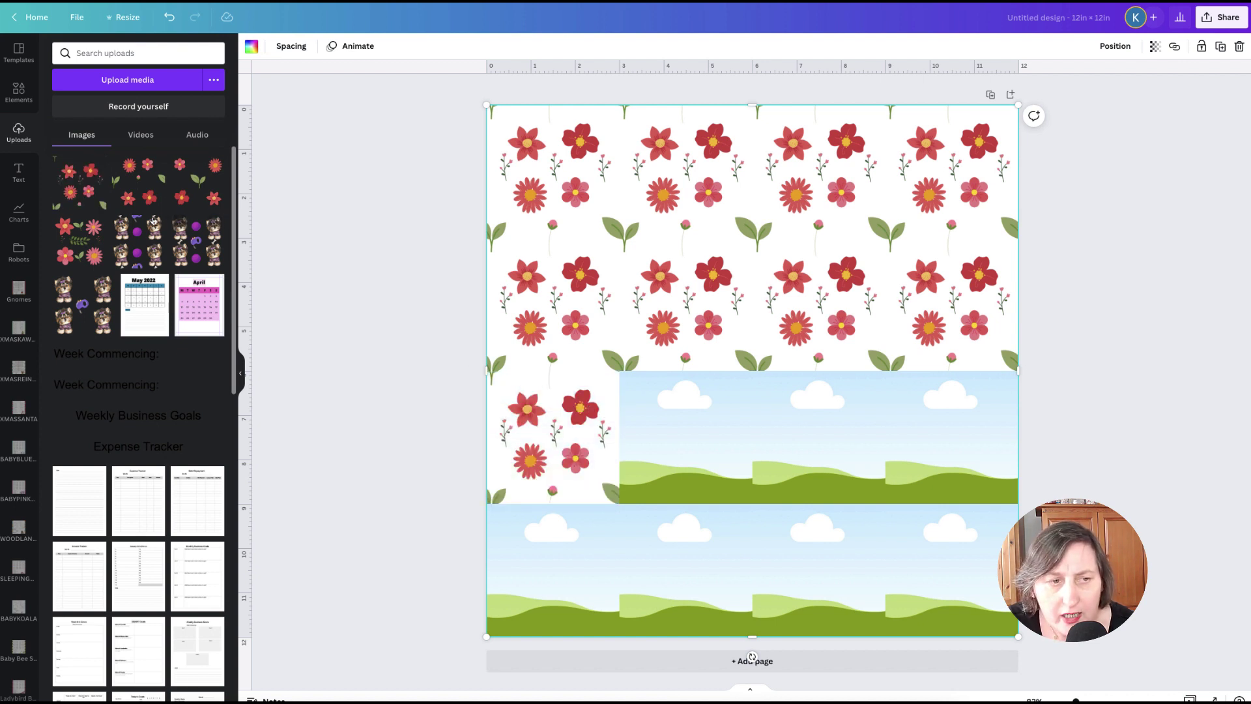
pyautogui.moveTo(84, 188); pyautogui.dragTo(666, 415)
pyautogui.moveTo(76, 191); pyautogui.dragTo(819, 437)
pyautogui.moveTo(71, 187); pyautogui.dragTo(952, 408)
pyautogui.moveTo(70, 197); pyautogui.dragTo(521, 522)
pyautogui.moveTo(91, 196); pyautogui.dragTo(645, 526)
pyautogui.moveTo(74, 185); pyautogui.dragTo(825, 531)
pyautogui.moveTo(85, 195); pyautogui.dragTo(963, 546)
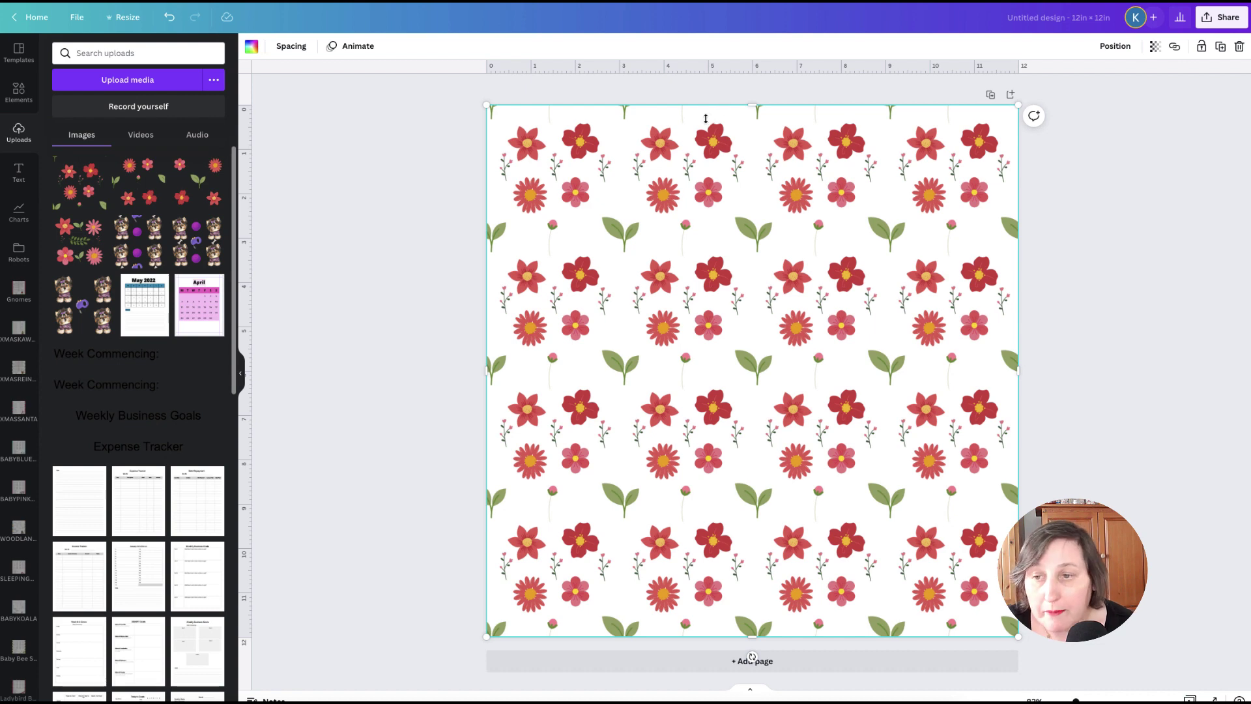
# Step: Duplicate the flower page and give the copy a light turquoise background
pyautogui.click(992, 96)
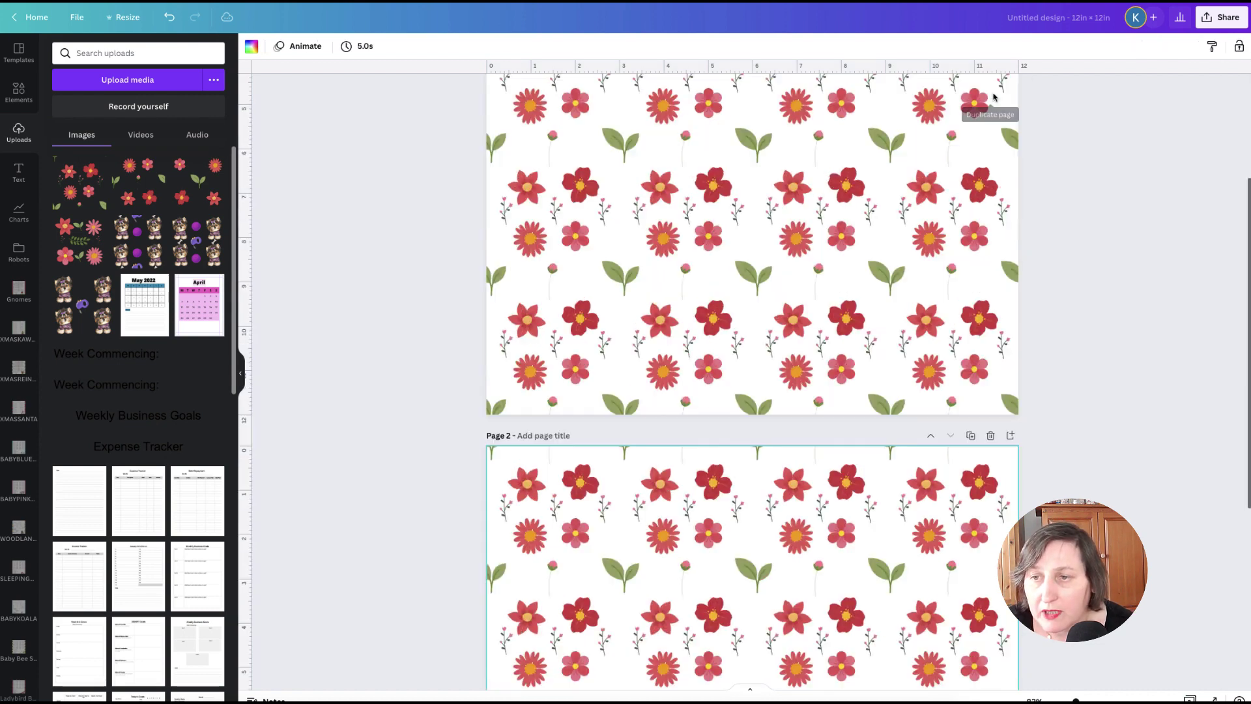
pyautogui.click(251, 48)
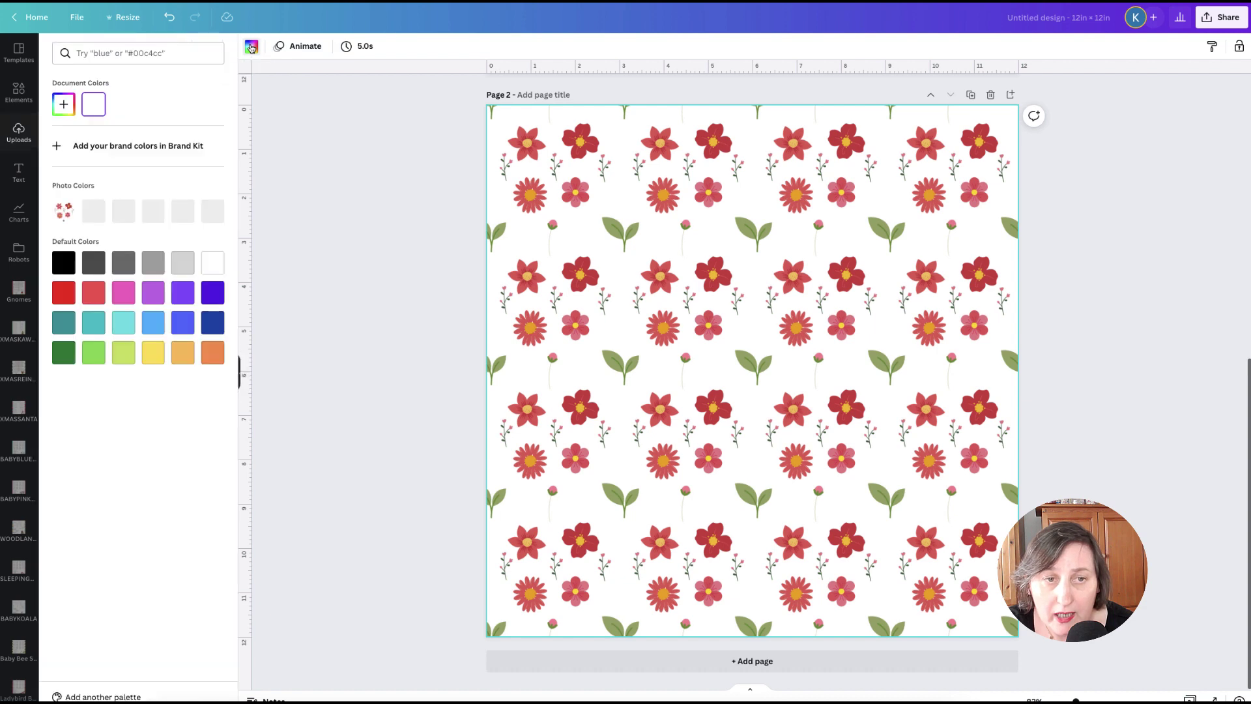
pyautogui.click(104, 324)
pyautogui.click(124, 325)
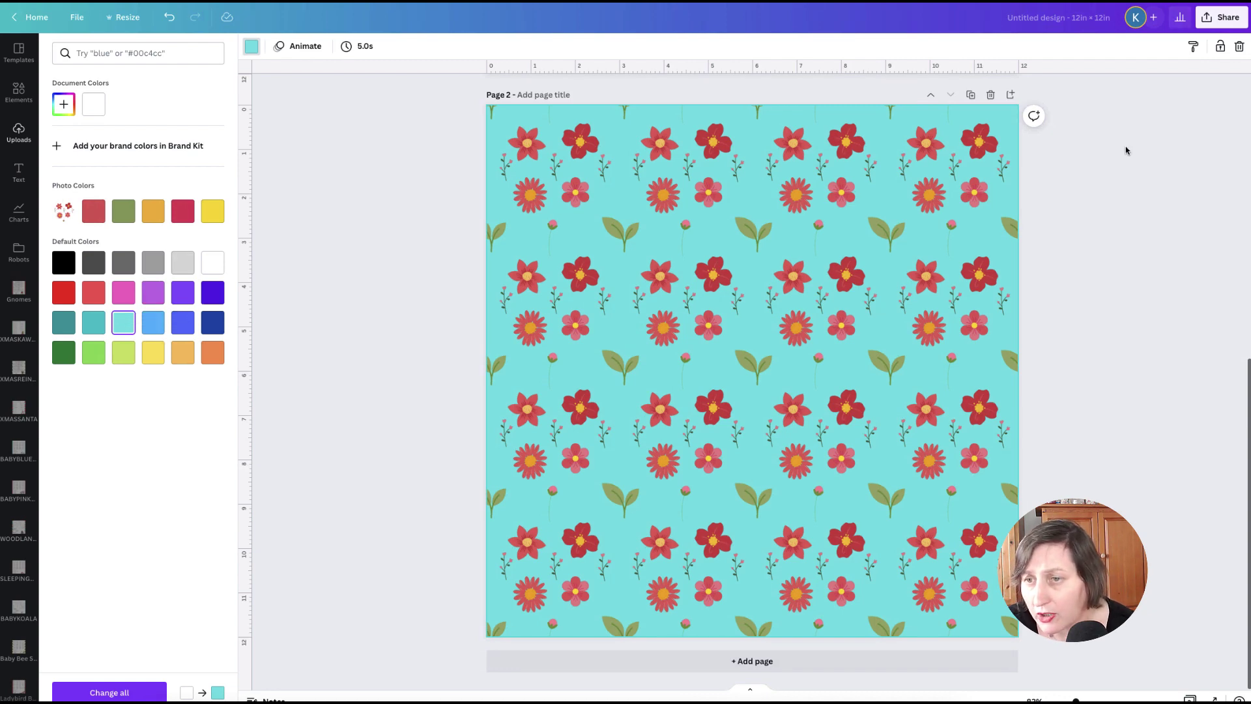
# Step: Duplicate the turquoise page and give the new copy a light grey background
pyautogui.click(971, 96)
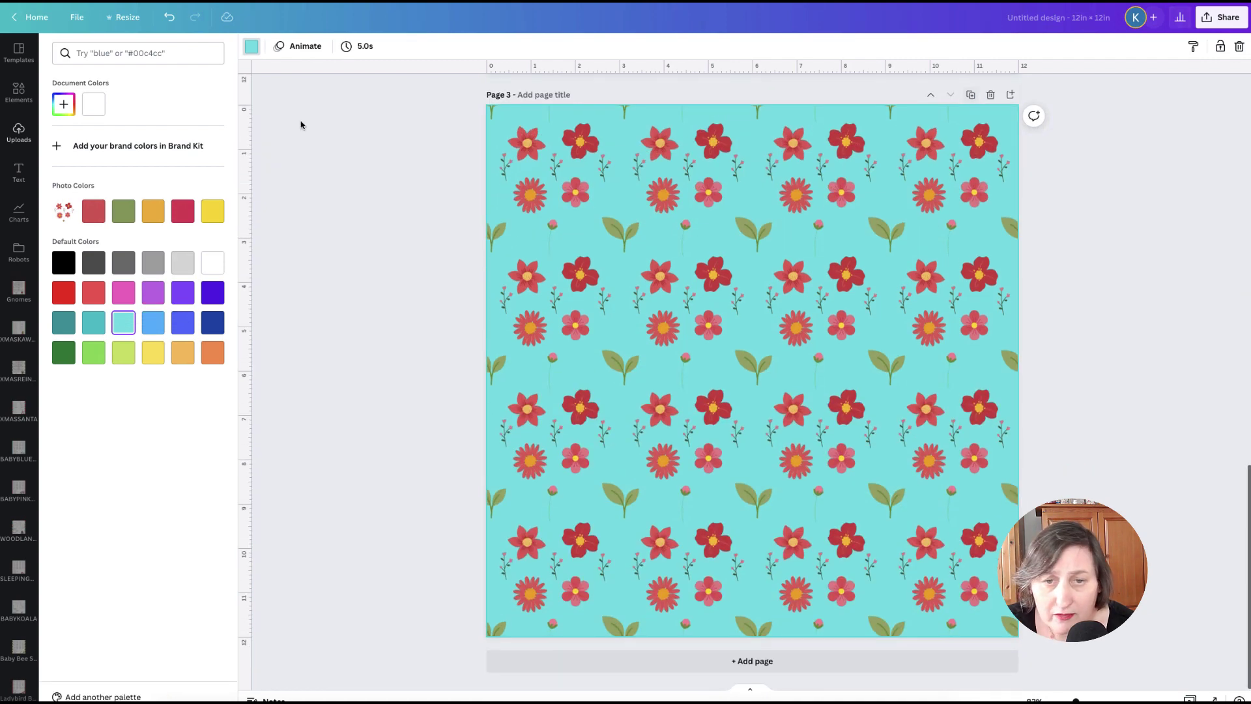
pyautogui.click(63, 292)
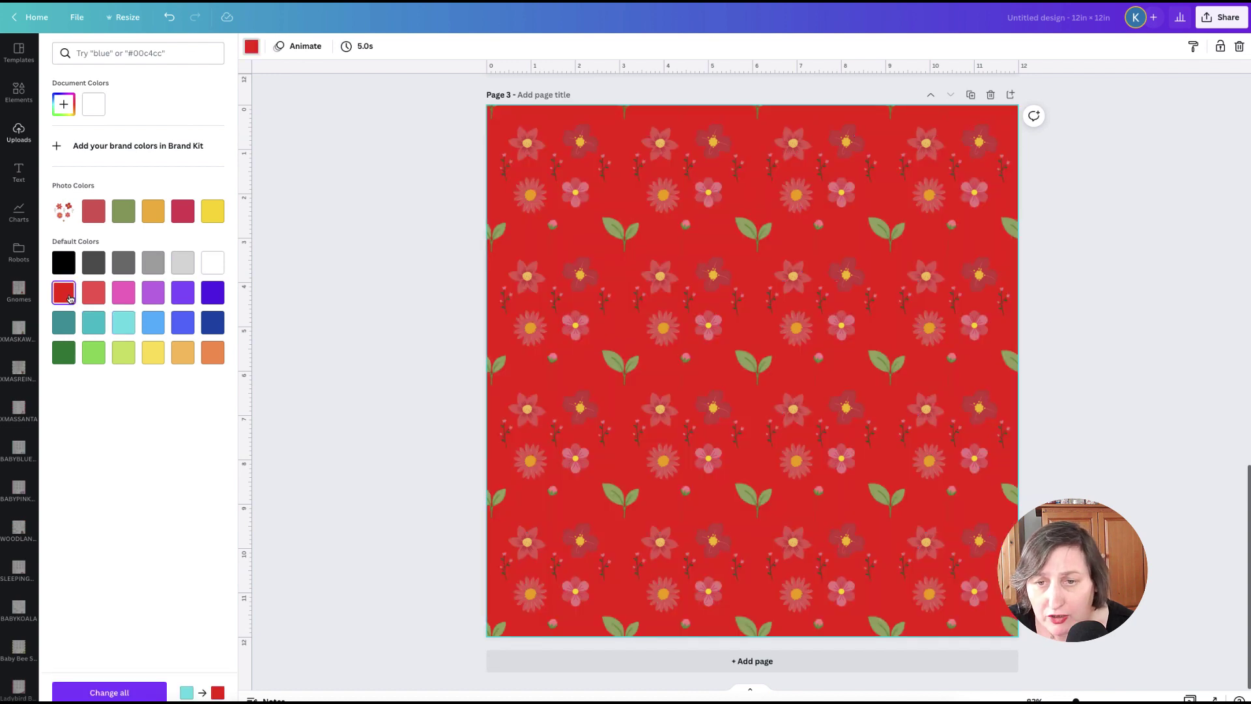
pyautogui.click(99, 297)
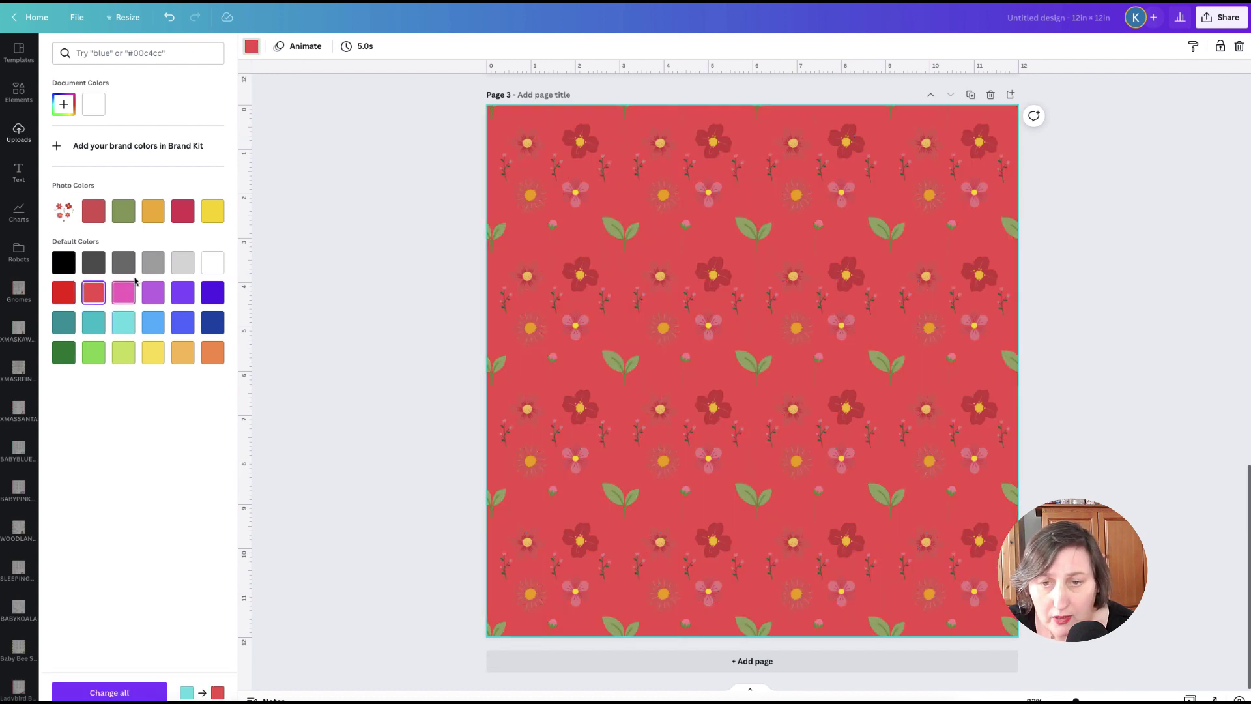
pyautogui.click(124, 264)
pyautogui.click(183, 262)
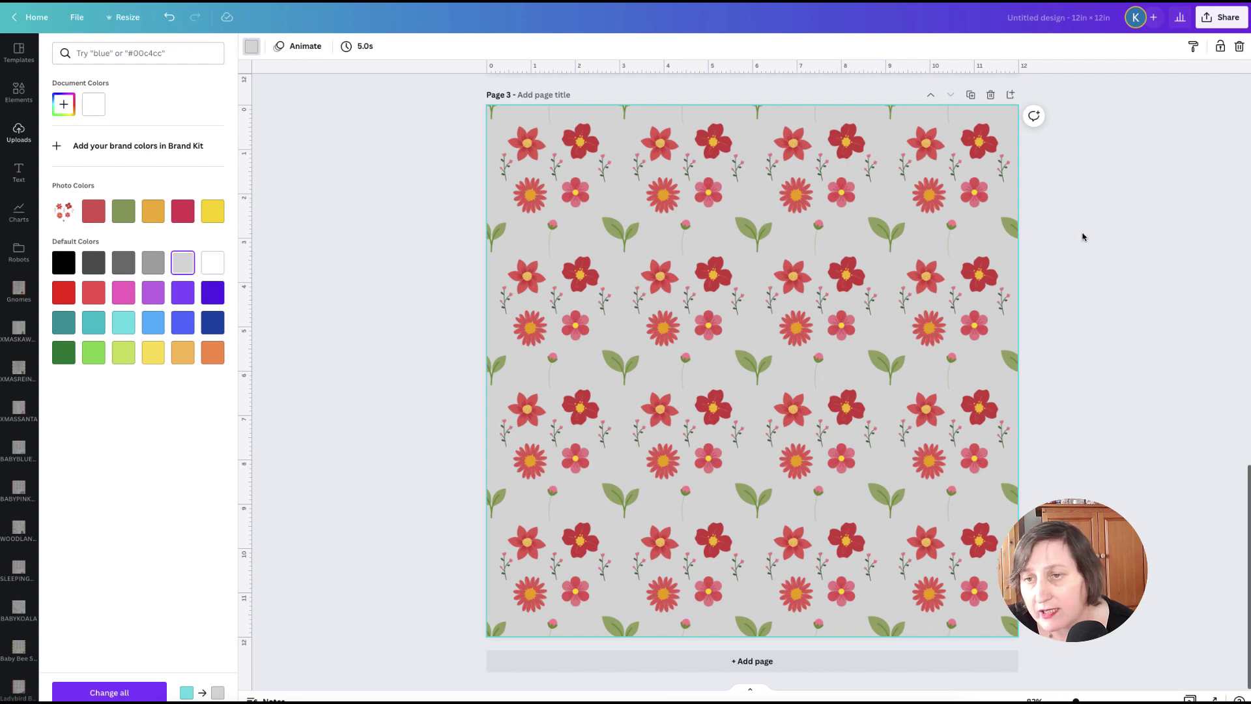
pyautogui.scroll(1, 941, 225)
pyautogui.scroll(5, 939, 224)
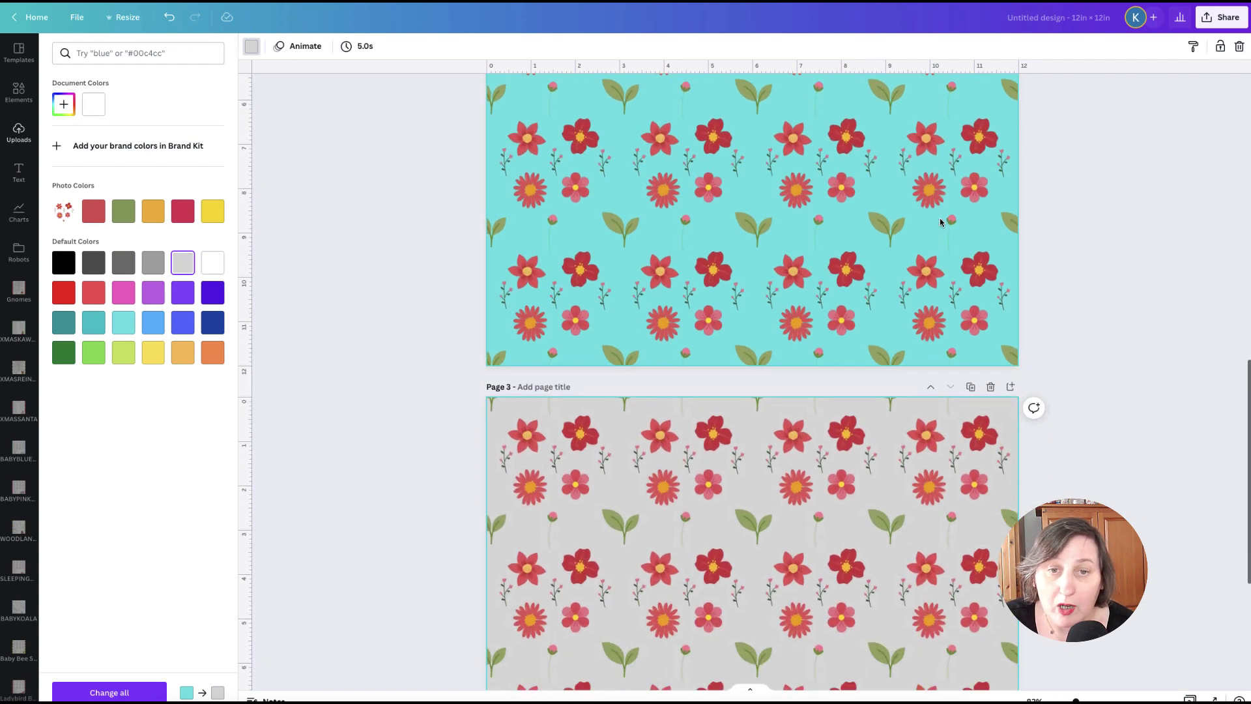
pyautogui.scroll(-5, 940, 217)
pyautogui.press('Escape')
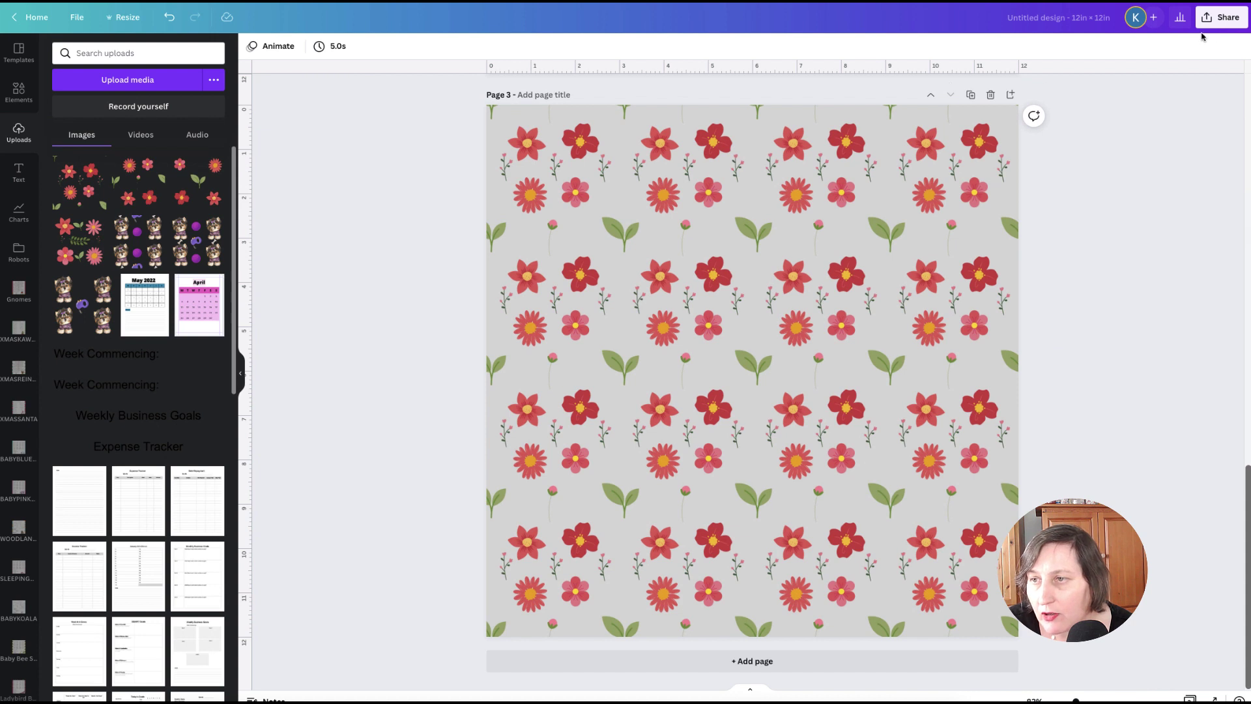
# Step: Download all three pages as PNG files
pyautogui.click(1222, 18)
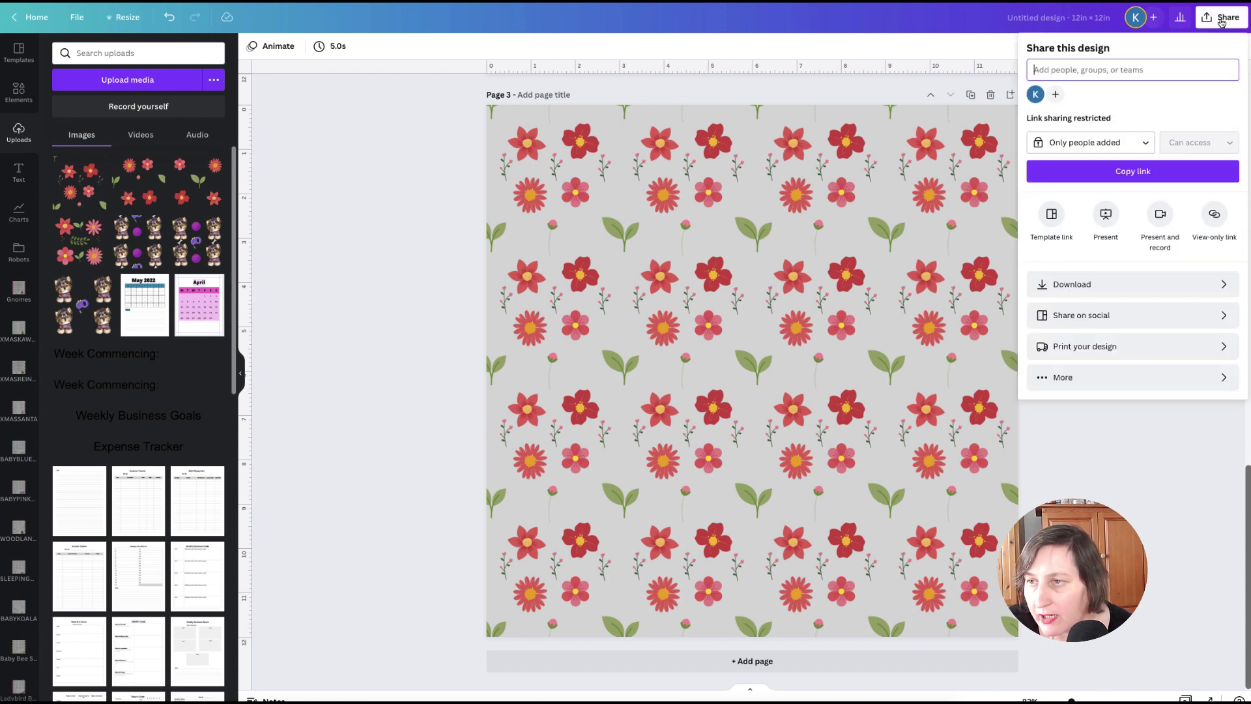
pyautogui.click(1093, 289)
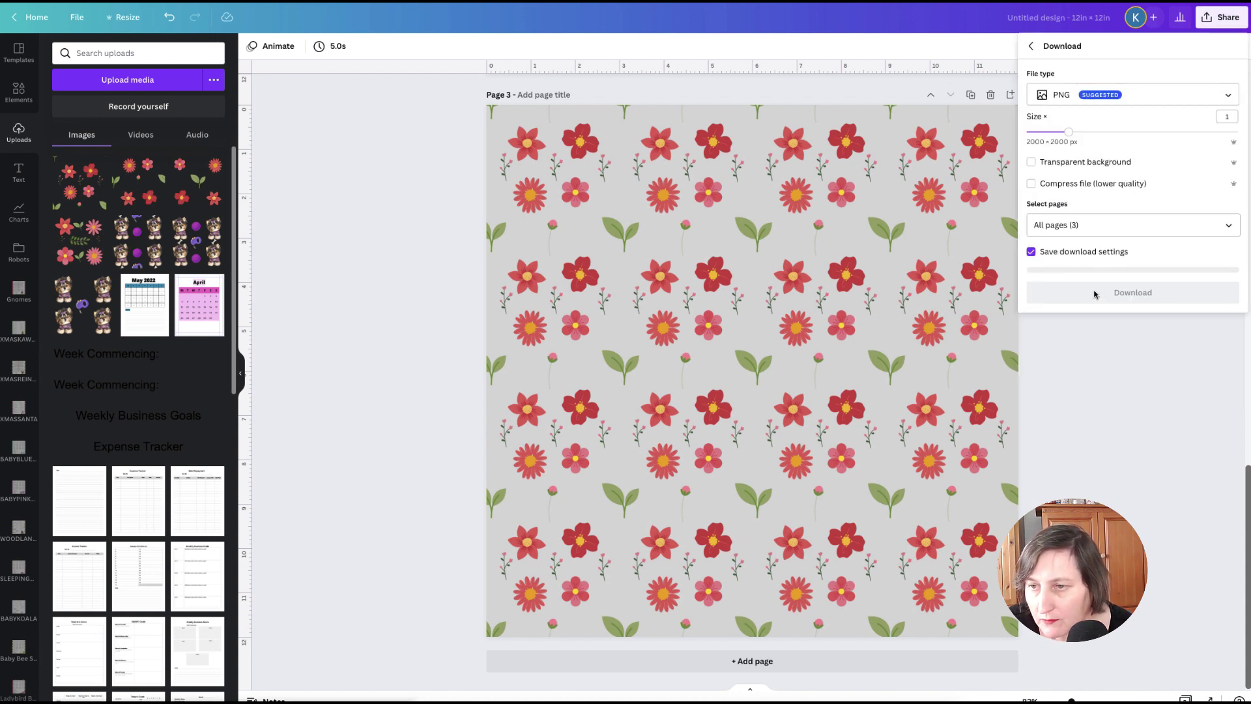
pyautogui.click(1134, 290)
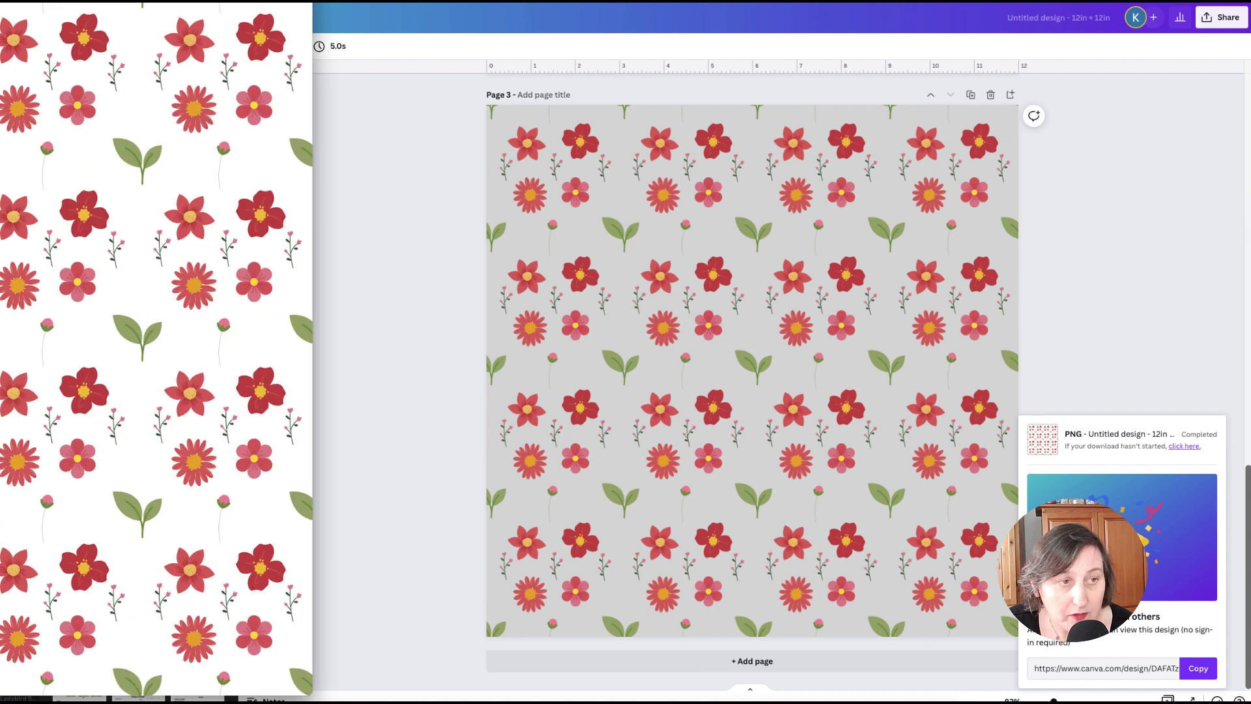
# Step: Bring the Preview windows for 1.png and 2.png into view to check the exports
pyautogui.moveTo(0, 4); pyautogui.dragTo(627, 66)
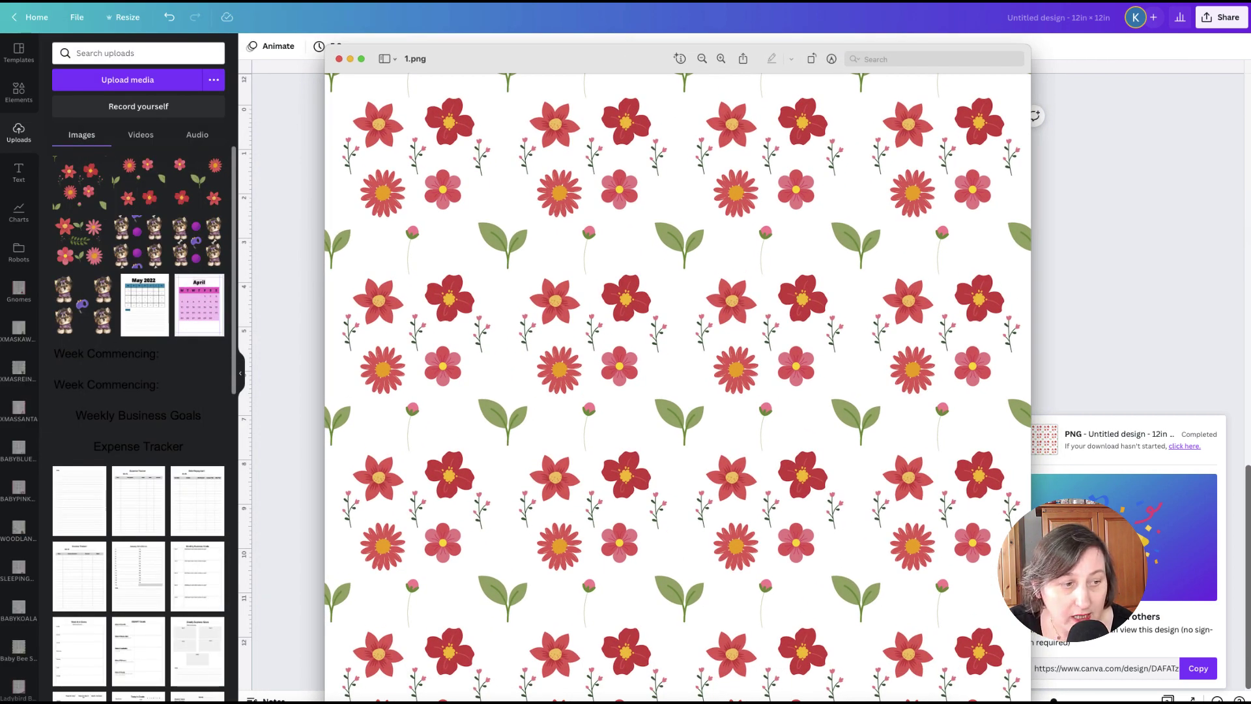
pyautogui.moveTo(0, 3); pyautogui.dragTo(577, 74)
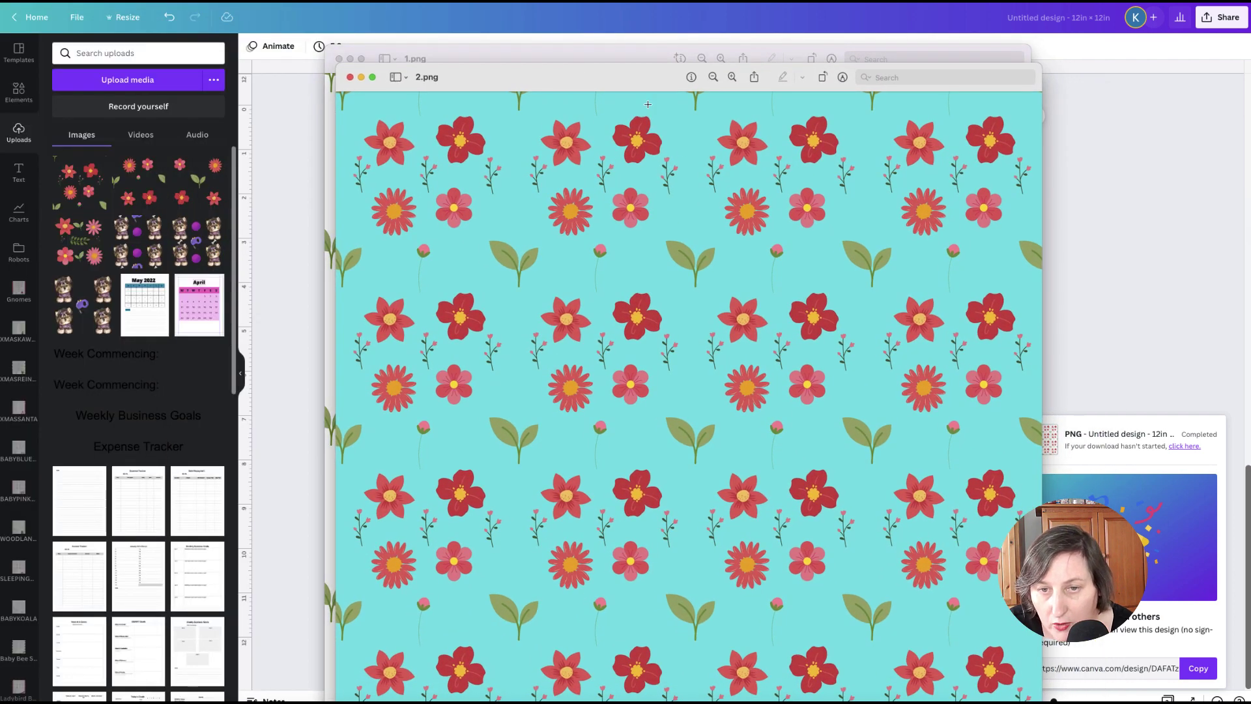